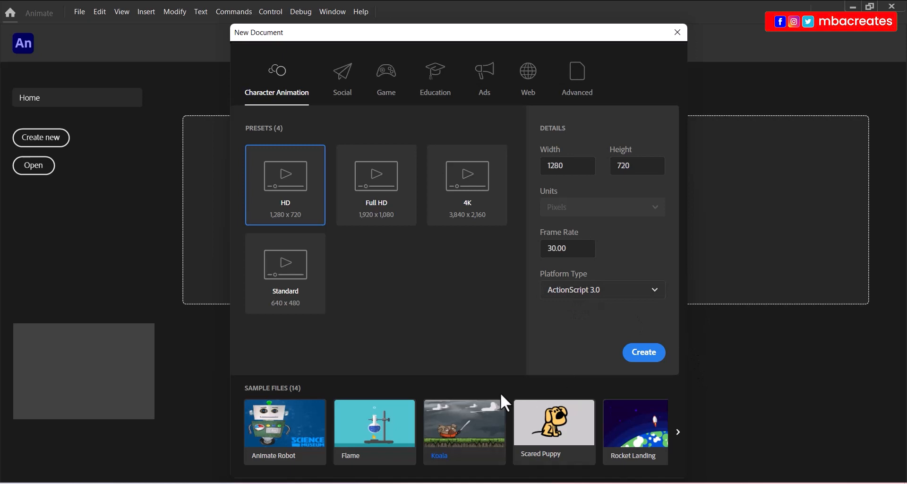
Step: Create an HD character animation document, 1280 x 720 pixels at 30 fps for ActionScript 3.0, and fit its stage in the window
{"action": "left_click", "coordinate": [641, 359]}
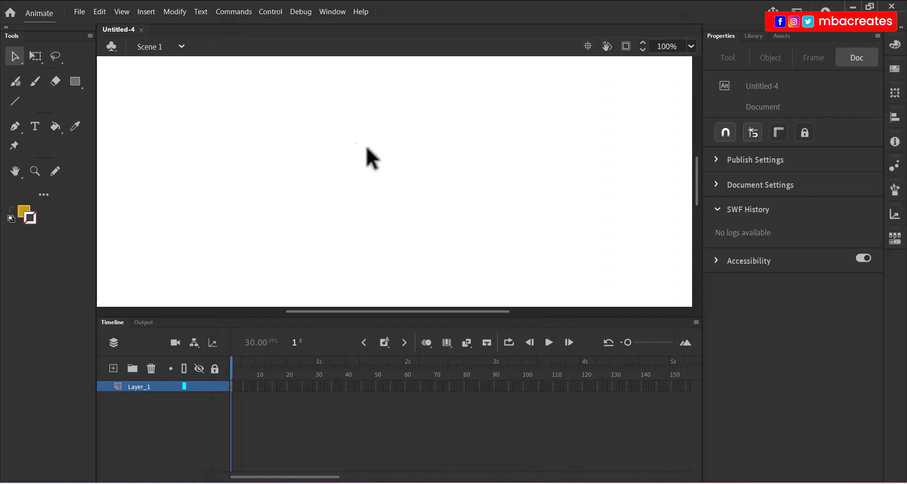
{"action": "left_click", "coordinate": [691, 45]}
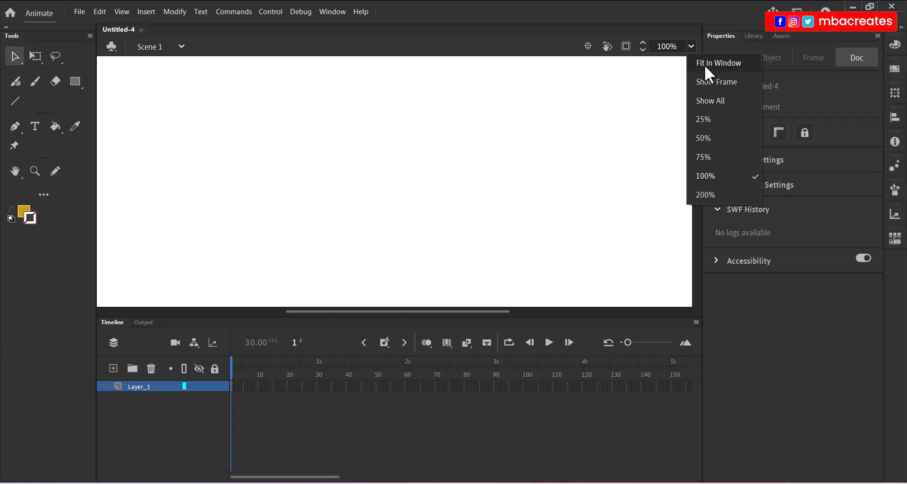
{"action": "left_click", "coordinate": [705, 64]}
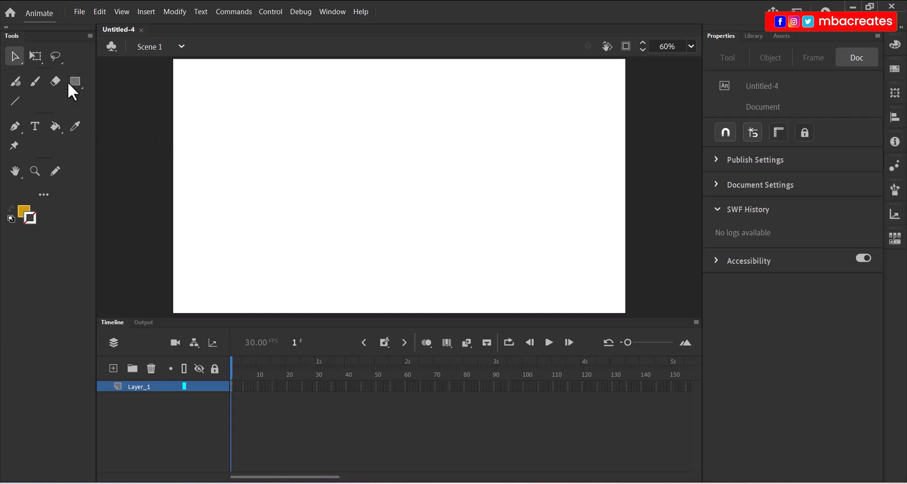
Step: Import TTC, Sky and Cloud into the library, importing each TTC.svg path to a different layer
{"action": "left_click", "coordinate": [83, 9]}
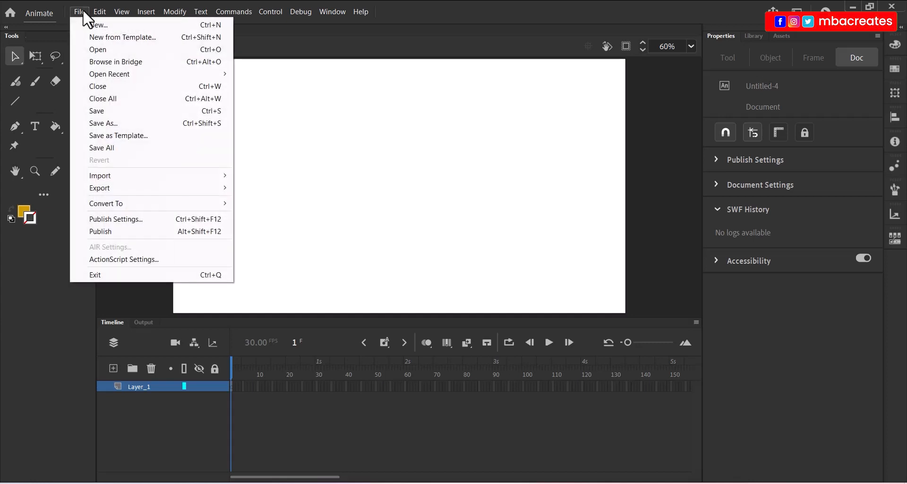
{"action": "mouse_move", "coordinate": [104, 179]}
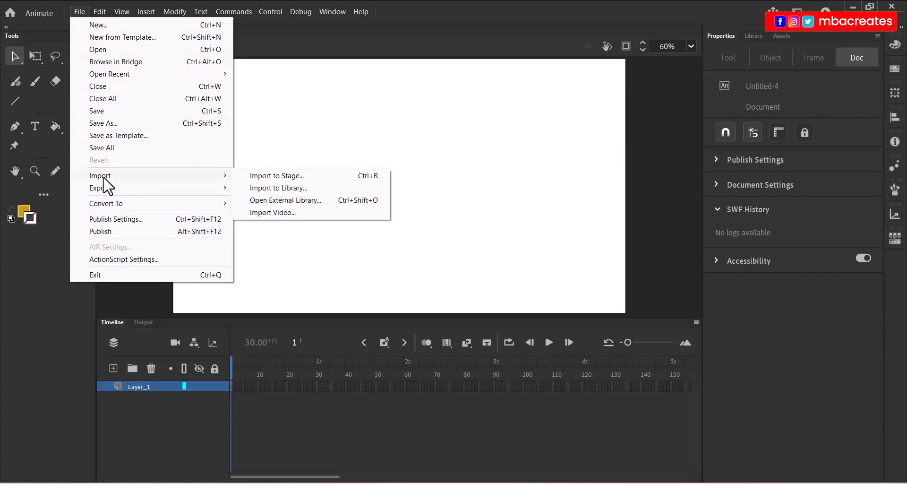
{"action": "left_click", "coordinate": [279, 189]}
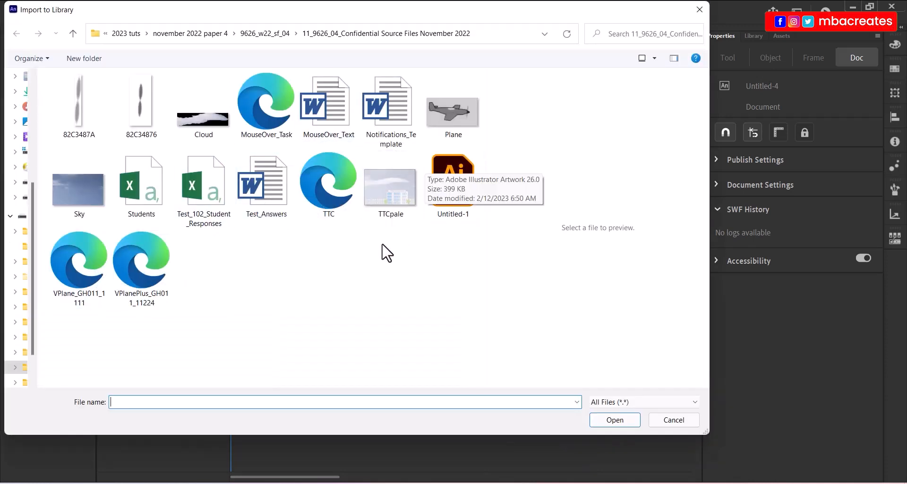
{"action": "left_click", "coordinate": [320, 183]}
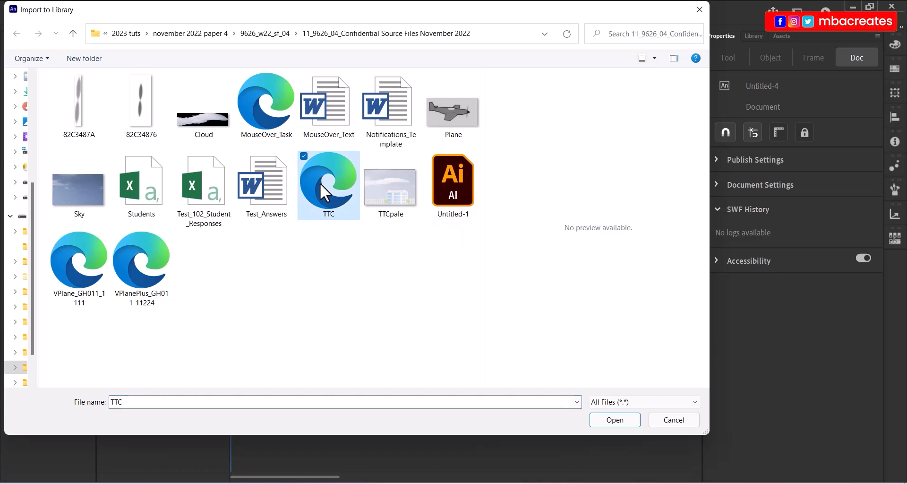
{"action": "left_click", "coordinate": [74, 189], "text": "ctrl"}
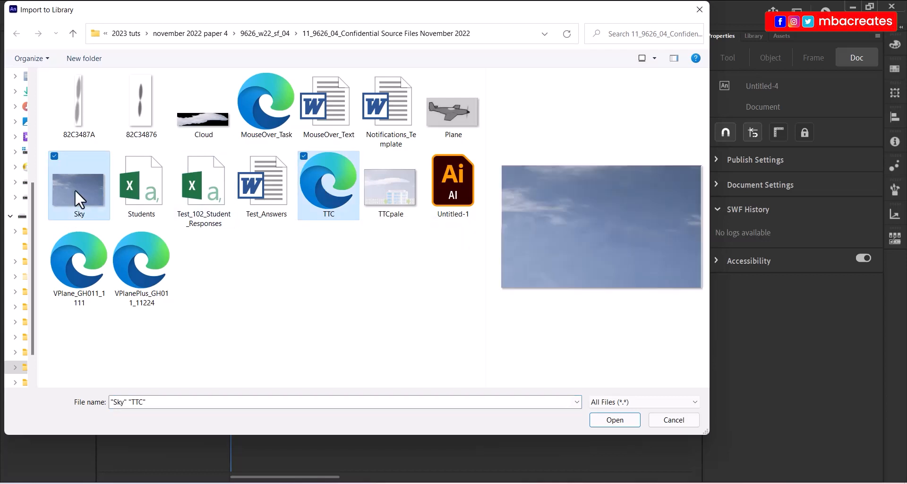
{"action": "left_click", "coordinate": [200, 123], "text": "ctrl"}
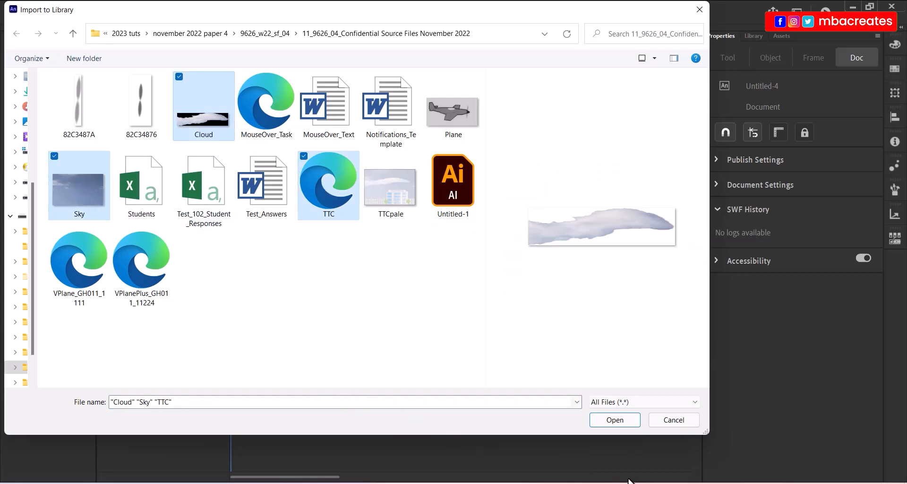
{"action": "left_click", "coordinate": [621, 421]}
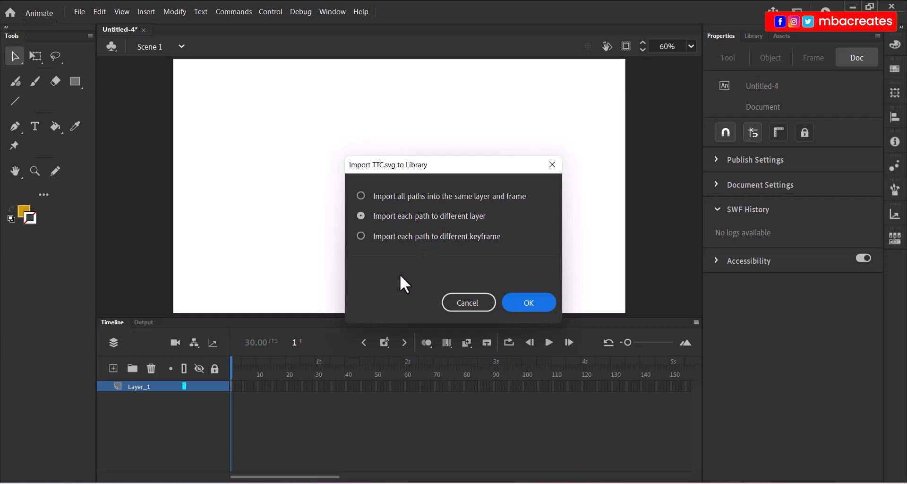
{"action": "left_click", "coordinate": [520, 305]}
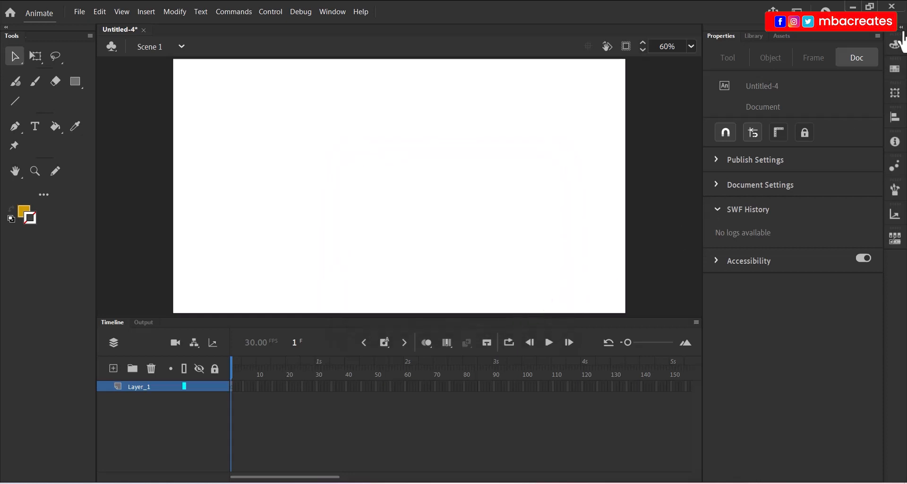
Step: Preview the imported library items and place Sky.png on the stage at its upper-left corner
{"action": "left_click", "coordinate": [752, 35]}
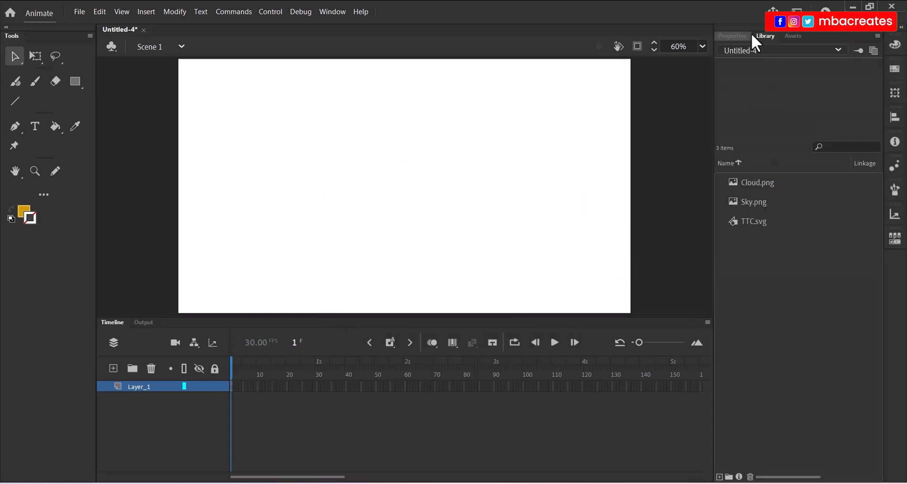
{"action": "left_click", "coordinate": [751, 222]}
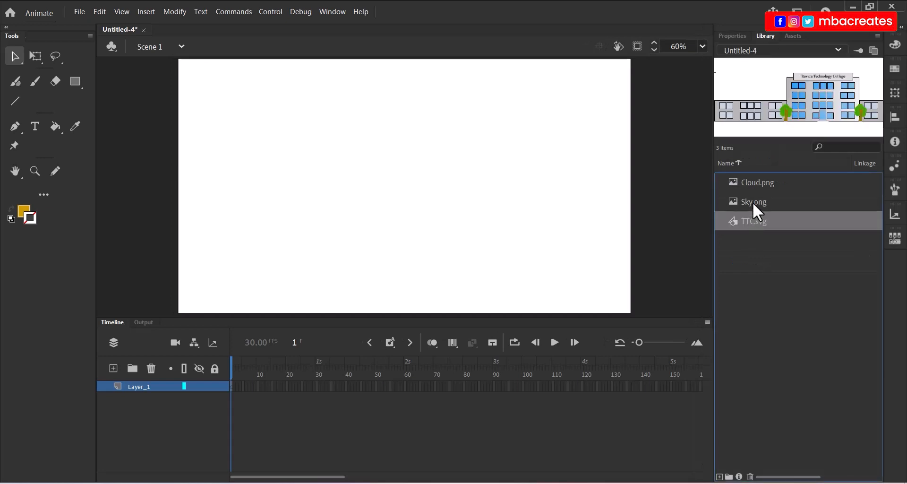
{"action": "left_click", "coordinate": [754, 201]}
{"action": "left_click", "coordinate": [754, 183]}
{"action": "left_click", "coordinate": [748, 201]}
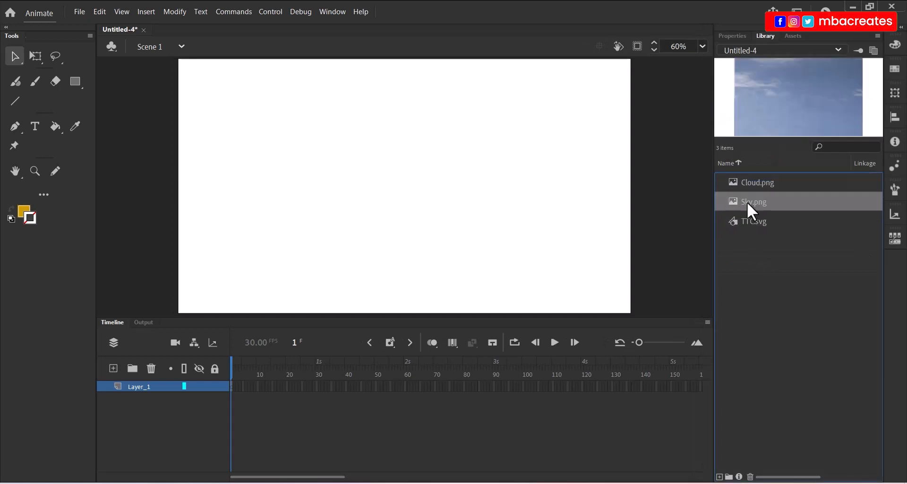
{"action": "left_click", "coordinate": [745, 245]}
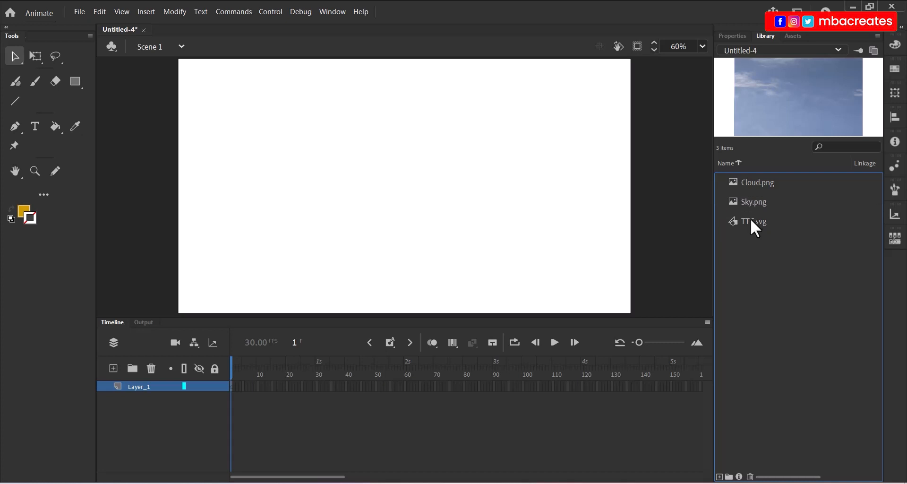
{"action": "left_click_drag", "start_coordinate": [756, 203], "coordinate": [275, 126]}
Step: Scale and reposition the sky image with Free Transform so it spans the stage's full width from the left edge
{"action": "left_click", "coordinate": [33, 56]}
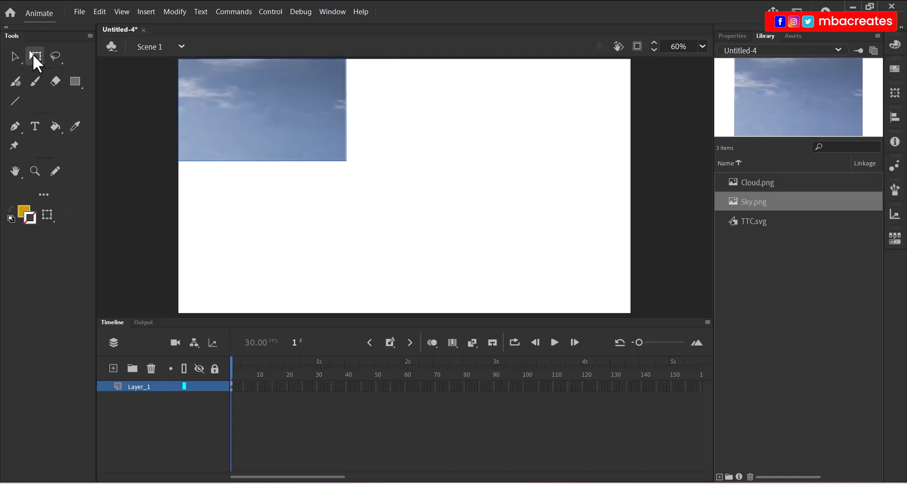
{"action": "left_click_drag", "start_coordinate": [347, 159], "coordinate": [450, 262]}
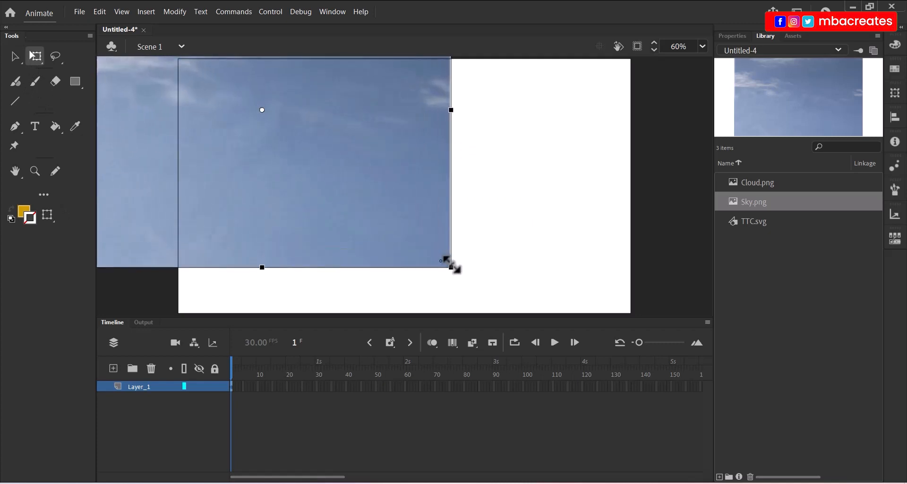
{"action": "left_click_drag", "start_coordinate": [348, 176], "coordinate": [458, 257]}
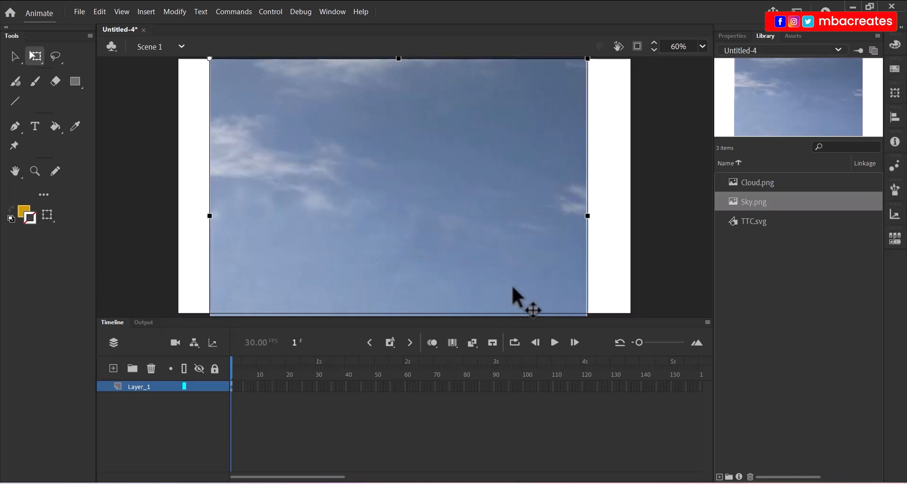
{"action": "left_click_drag", "start_coordinate": [587, 216], "coordinate": [633, 235]}
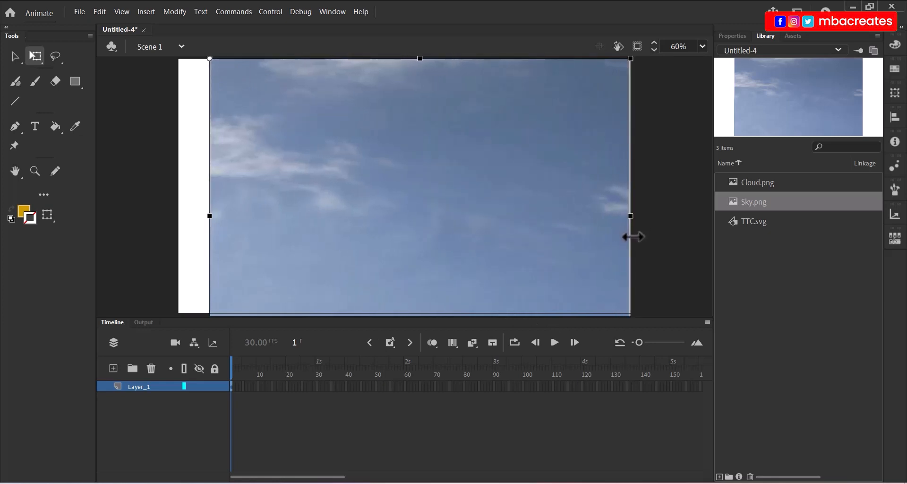
{"action": "mouse_move", "coordinate": [208, 214]}
{"action": "left_mouse_down"}
{"action": "mouse_move", "coordinate": [192, 211]}
{"action": "mouse_move", "coordinate": [223, 216]}
{"action": "left_mouse_up"}
{"action": "key", "text": "ctrl+z"}
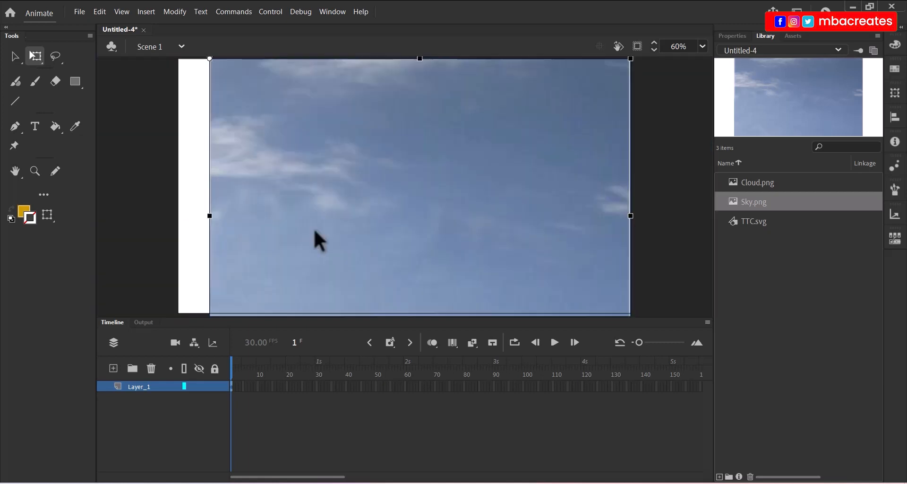
{"action": "left_click_drag", "start_coordinate": [418, 190], "coordinate": [390, 189]}
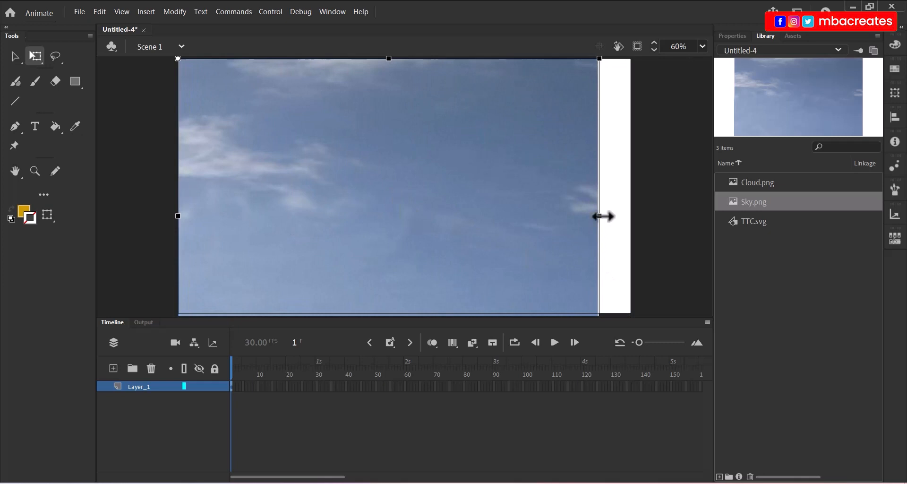
{"action": "left_click_drag", "start_coordinate": [600, 215], "coordinate": [631, 221]}
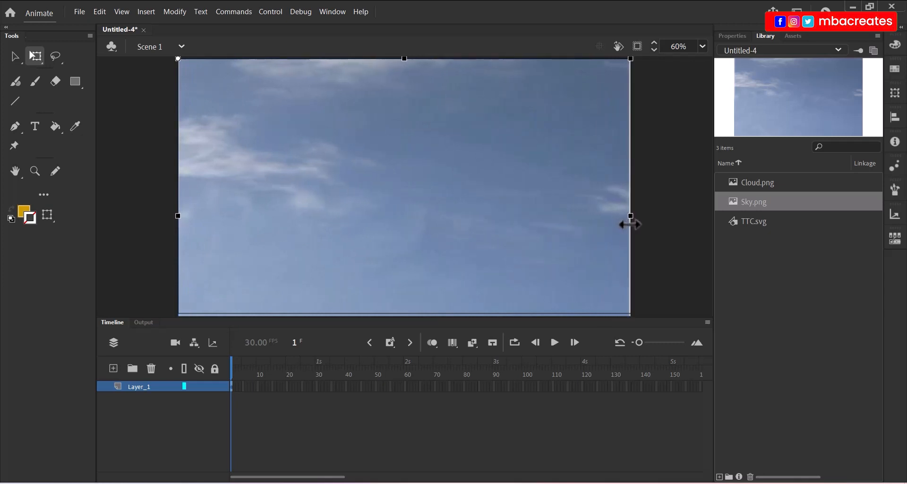
Step: Reduce the sky image's height so its lower edge meets the bottom of the stage
{"action": "left_click", "coordinate": [703, 46]}
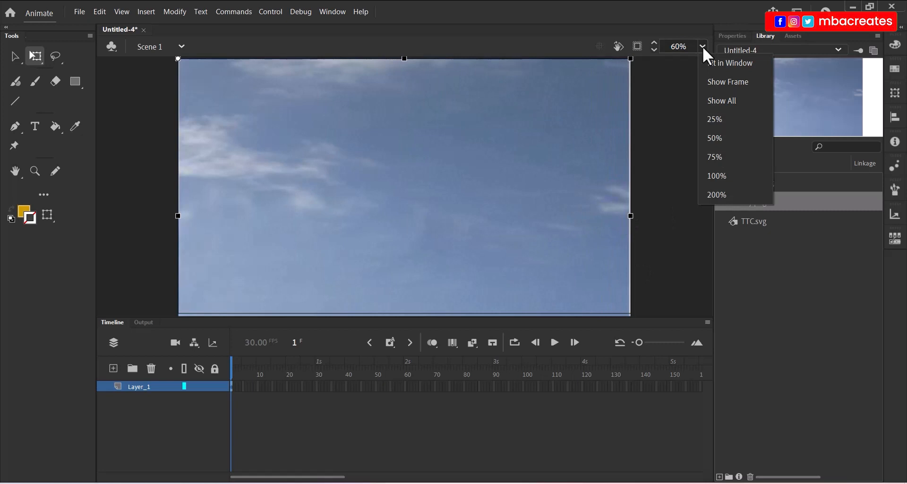
{"action": "left_click", "coordinate": [716, 139]}
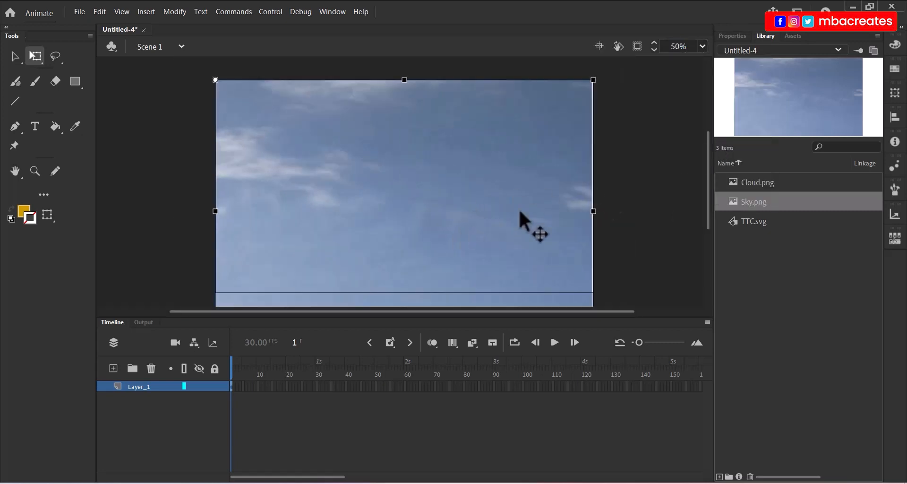
{"action": "left_click_drag", "start_coordinate": [704, 172], "coordinate": [704, 206]}
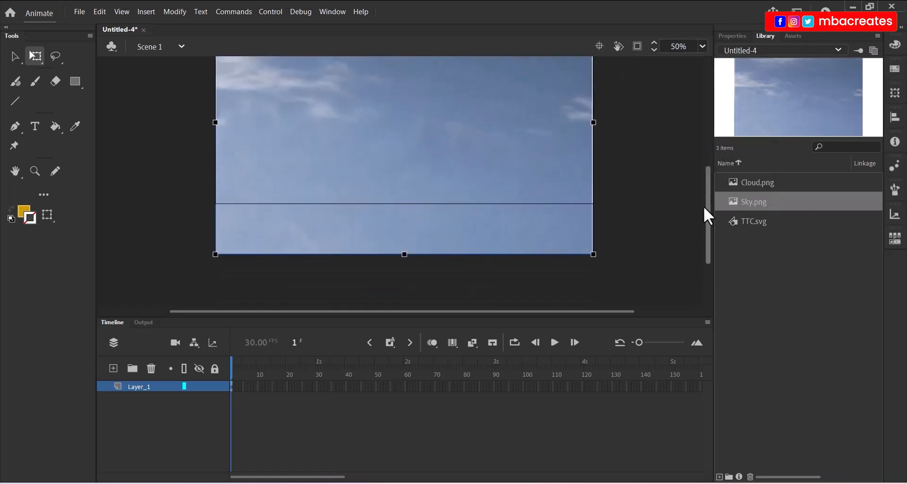
{"action": "left_click_drag", "start_coordinate": [405, 253], "coordinate": [421, 203]}
{"action": "scroll", "coordinate": [591, 237], "scroll_direction": "up", "scroll_amount": 3}
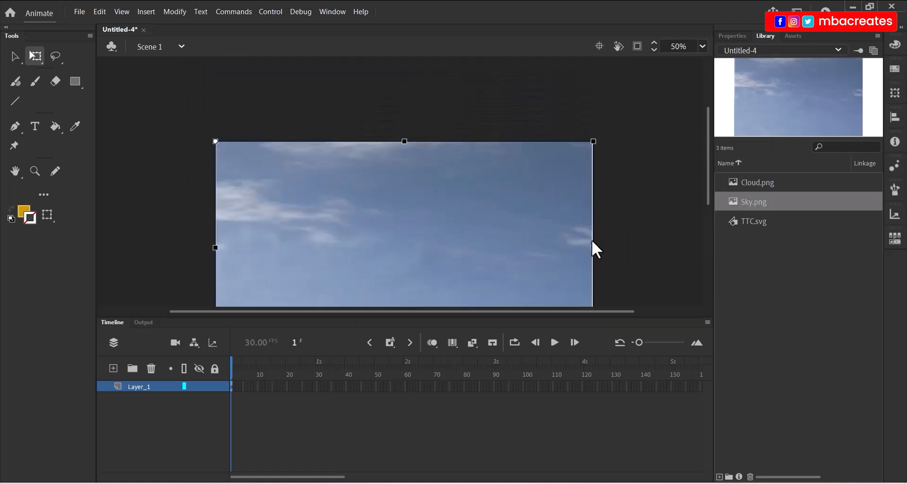
{"action": "scroll", "coordinate": [592, 239], "scroll_direction": "down", "scroll_amount": 3}
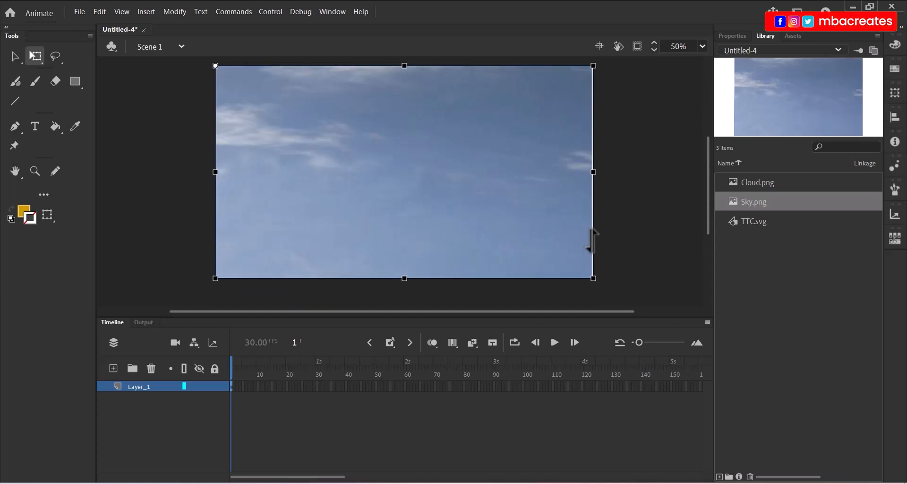
Step: Rename the sky image's layer as sky
{"action": "double_click", "coordinate": [140, 386]}
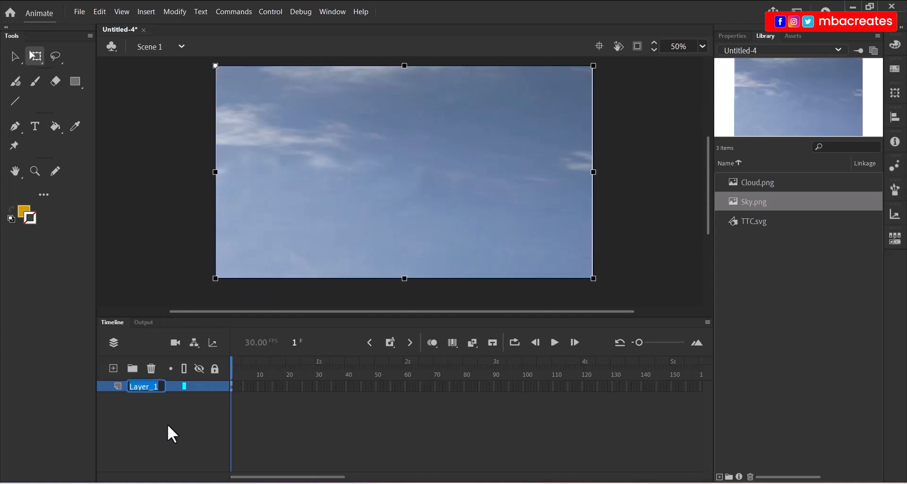
{"action": "type", "text": "sky"}
{"action": "key", "text": "Return"}
Step: Add a new layer above sky and place TTC.svg on it at the stage's lower-left corner
{"action": "left_click", "coordinate": [114, 369]}
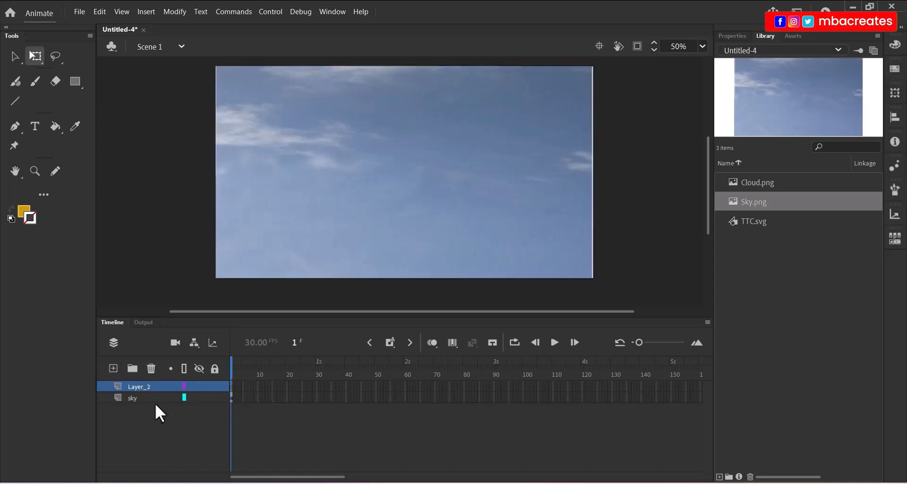
{"action": "left_click", "coordinate": [755, 222]}
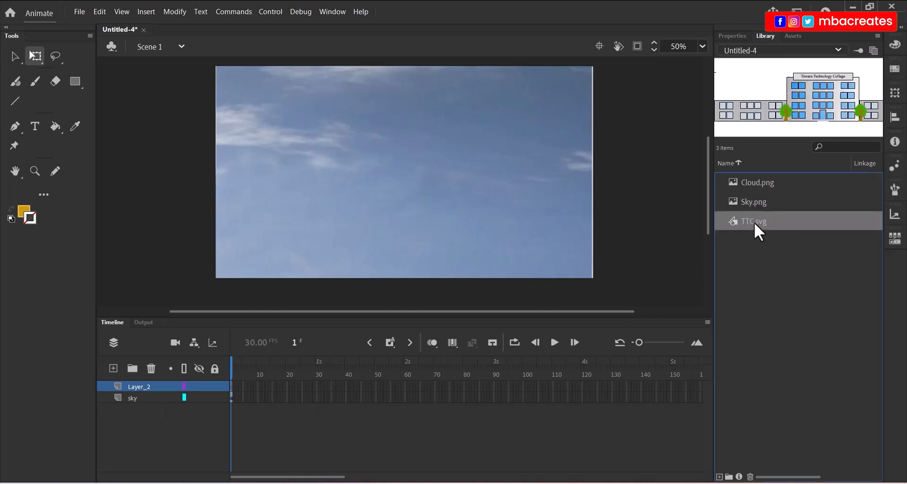
{"action": "left_click_drag", "start_coordinate": [755, 222], "coordinate": [356, 256]}
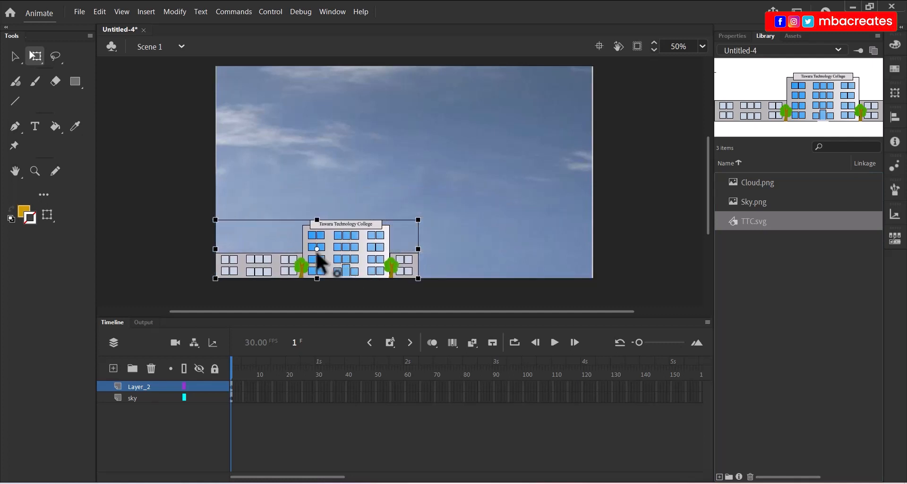
Step: Stretch the college building from its lower-left corner across the full stage width and make it slightly taller
{"action": "left_click_drag", "start_coordinate": [251, 263], "coordinate": [216, 278]}
{"action": "left_click_drag", "start_coordinate": [418, 249], "coordinate": [593, 258]}
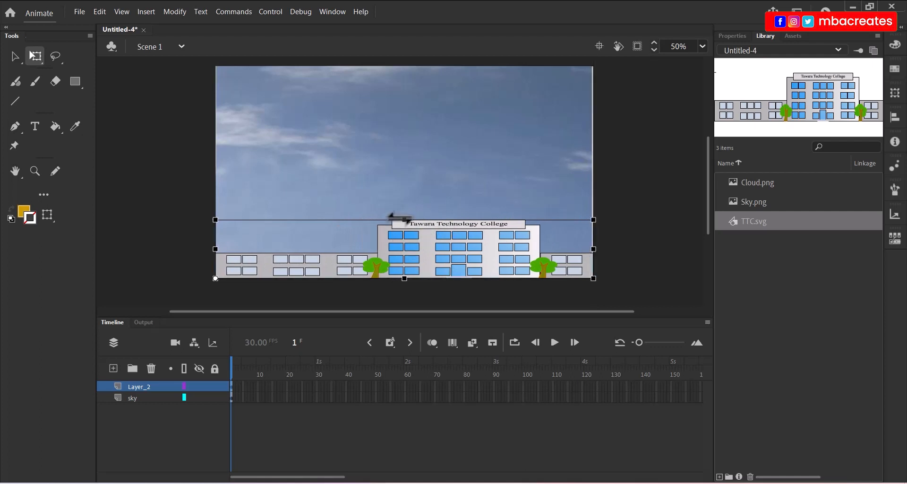
{"action": "left_click_drag", "start_coordinate": [405, 219], "coordinate": [408, 210]}
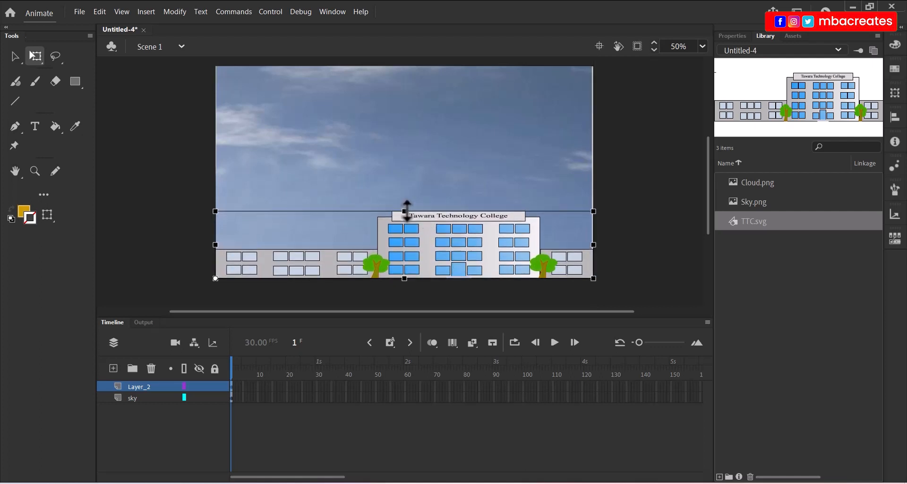
{"action": "left_click", "coordinate": [770, 324]}
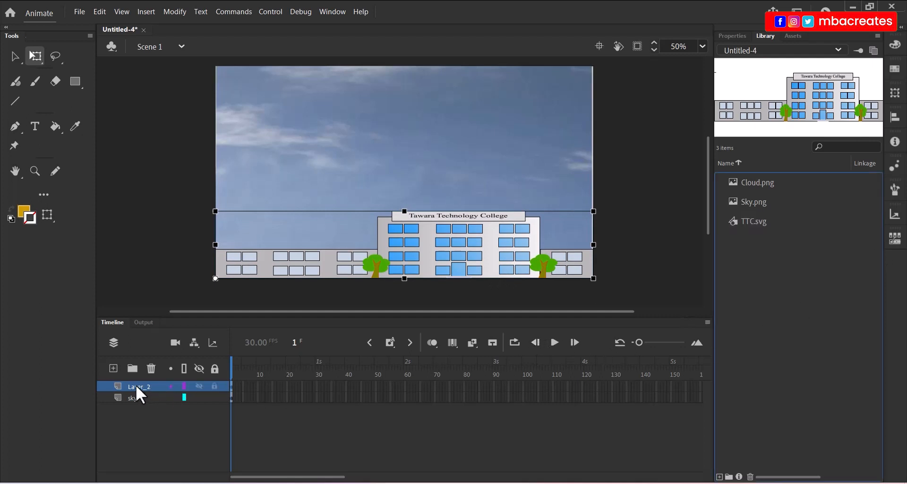
Step: Rename the college building's layer as building and add a new layer named cloud above it
{"action": "double_click", "coordinate": [151, 390]}
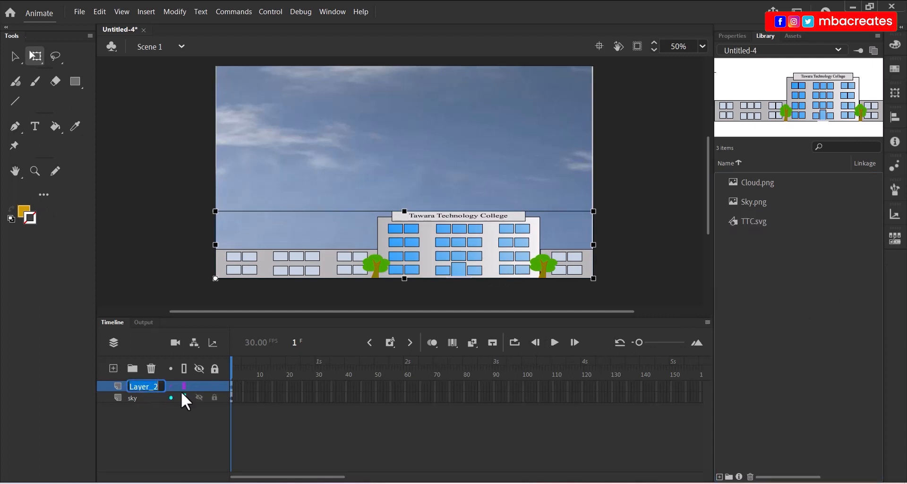
{"action": "type", "text": "building"}
{"action": "left_click", "coordinate": [113, 368]}
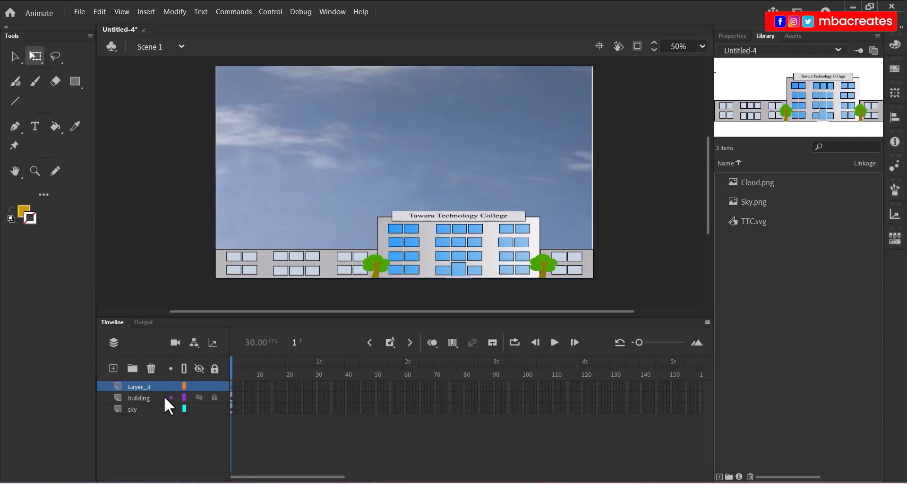
{"action": "double_click", "coordinate": [135, 390]}
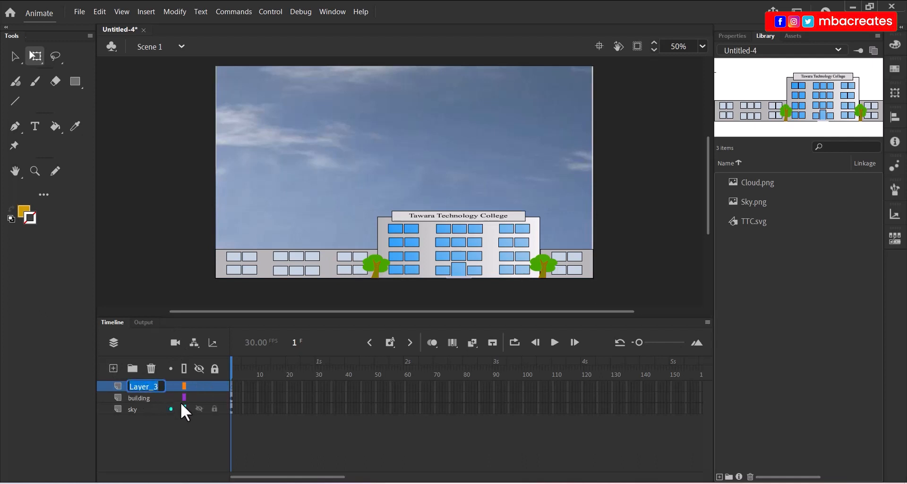
{"action": "type", "text": "cloud"}
{"action": "key", "text": "Return"}
Step: Place Cloud.png in the sky against the stage's left edge and set its transformation point to its upper-left corner
{"action": "left_click", "coordinate": [764, 183]}
{"action": "left_click_drag", "start_coordinate": [738, 181], "coordinate": [374, 152]}
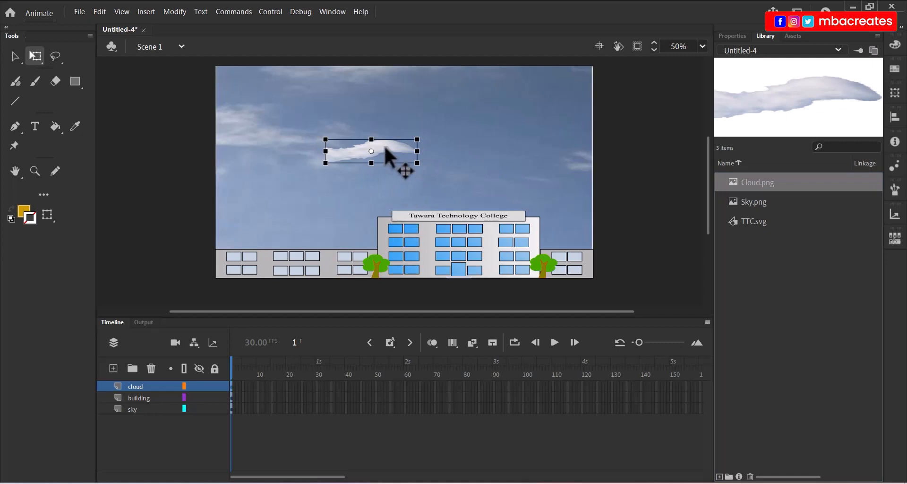
{"action": "left_click_drag", "start_coordinate": [385, 146], "coordinate": [275, 134]}
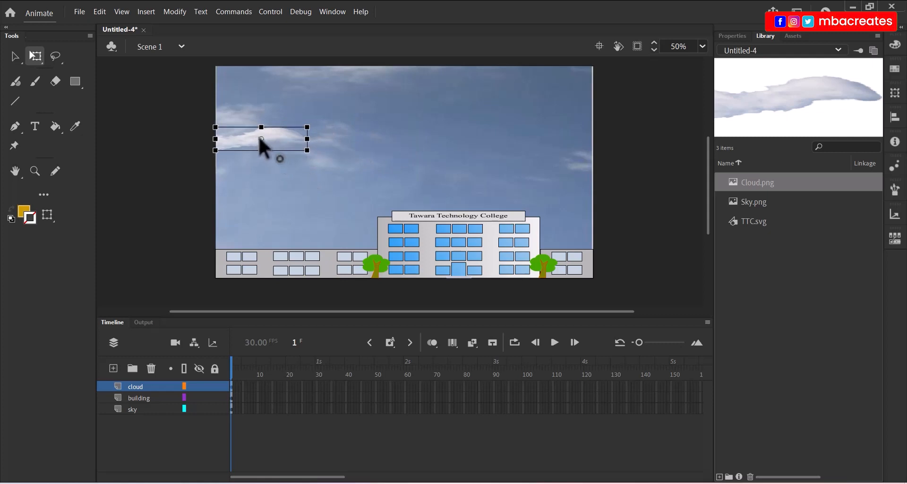
{"action": "left_click_drag", "start_coordinate": [261, 139], "coordinate": [231, 137]}
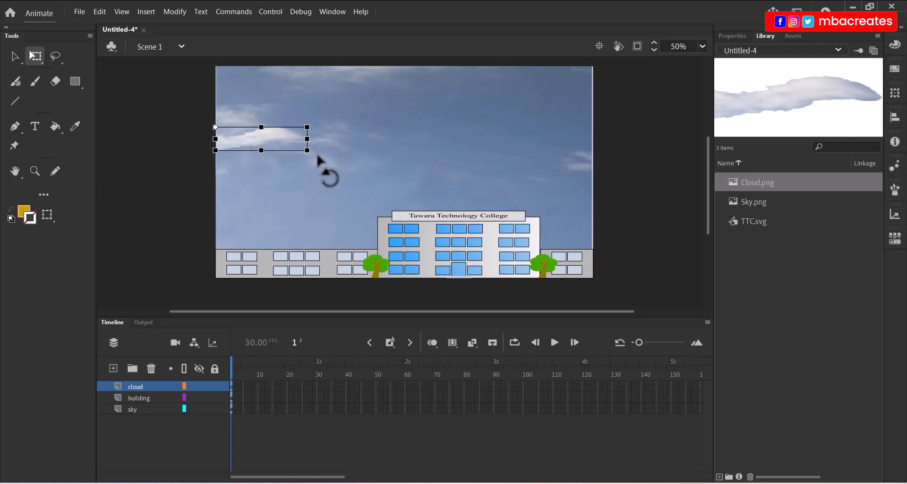
Step: Stretch the cloud rightward across most of the stage width and increase its height downward, then deselect it
{"action": "left_click_drag", "start_coordinate": [307, 139], "coordinate": [559, 180]}
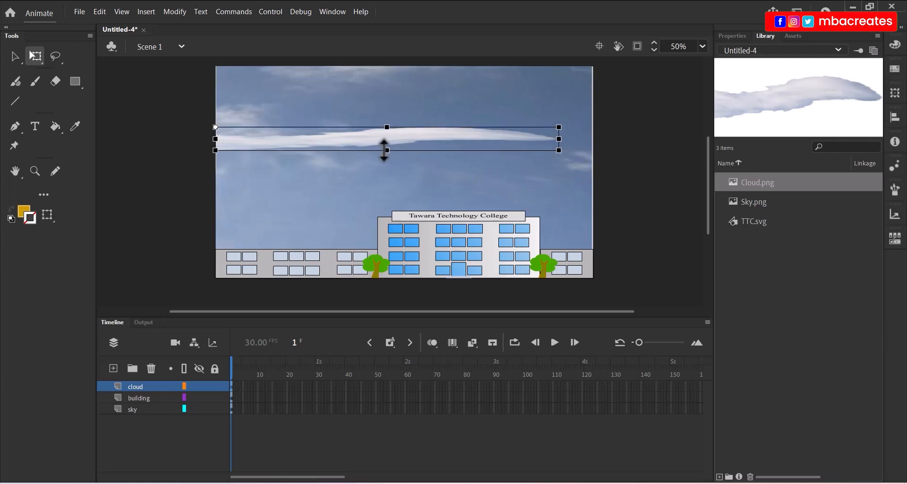
{"action": "left_click_drag", "start_coordinate": [387, 150], "coordinate": [387, 163]}
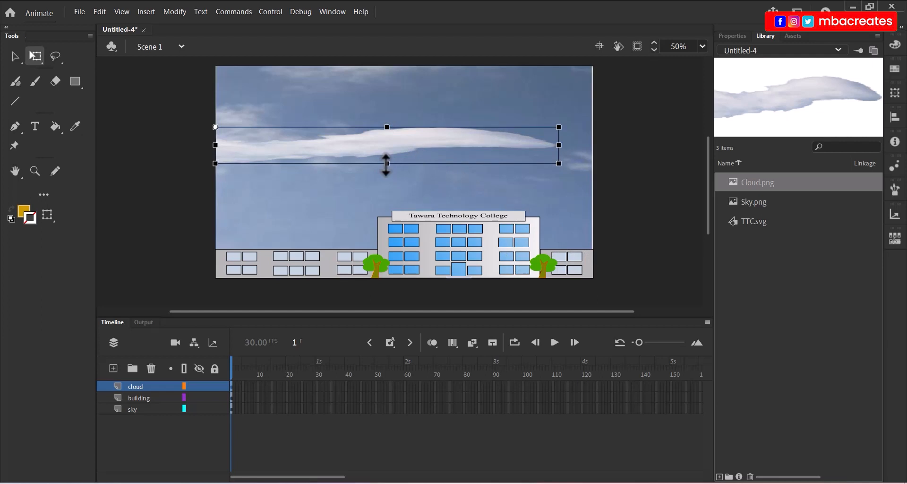
{"action": "left_click_drag", "start_coordinate": [385, 164], "coordinate": [386, 171]}
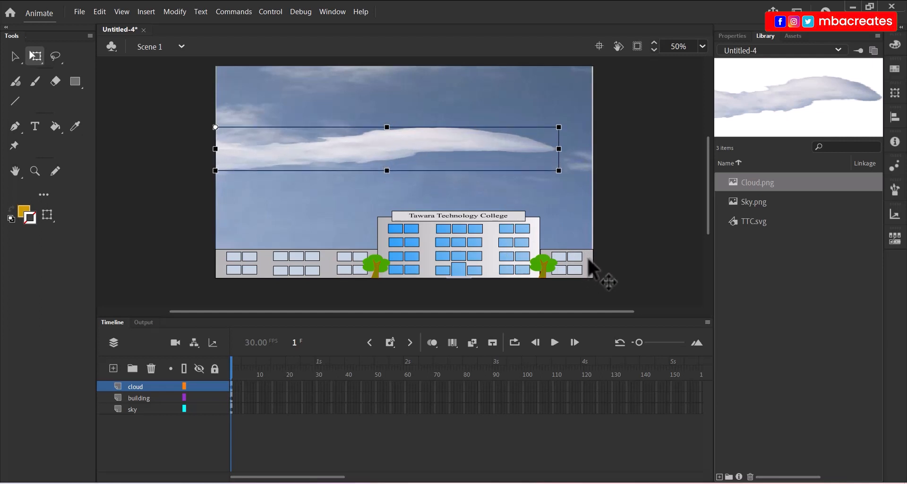
{"action": "left_click", "coordinate": [630, 200]}
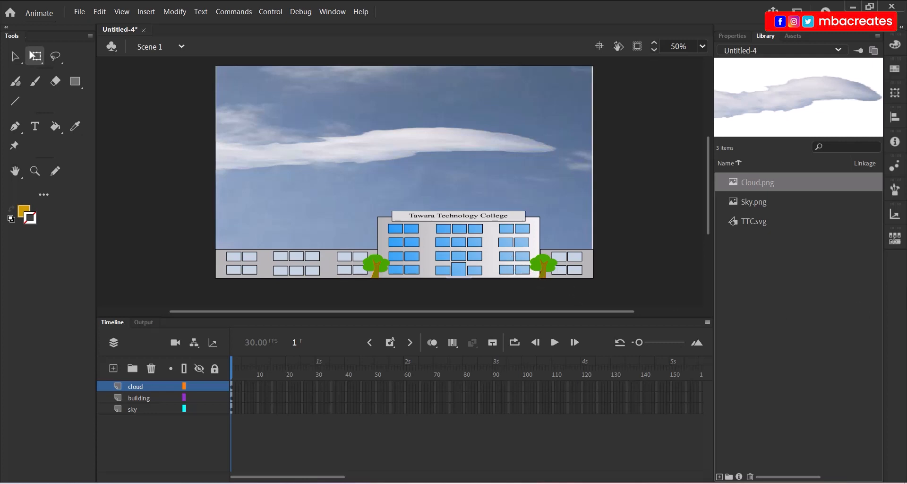
{"action": "left_click", "coordinate": [785, 305]}
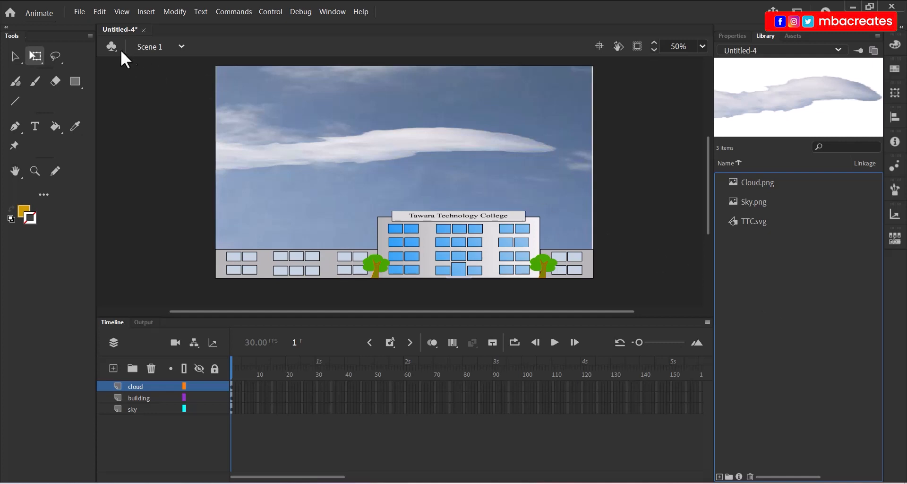
{"action": "left_click", "coordinate": [78, 14]}
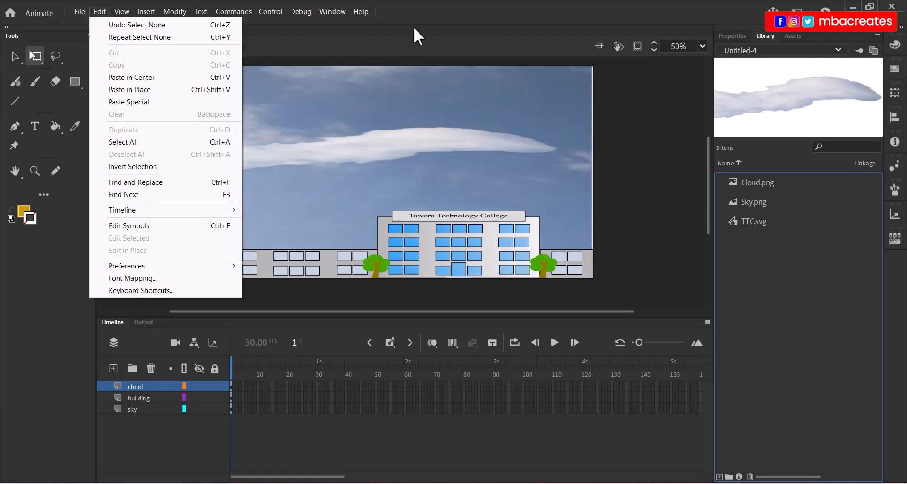
{"action": "left_click", "coordinate": [452, 17]}
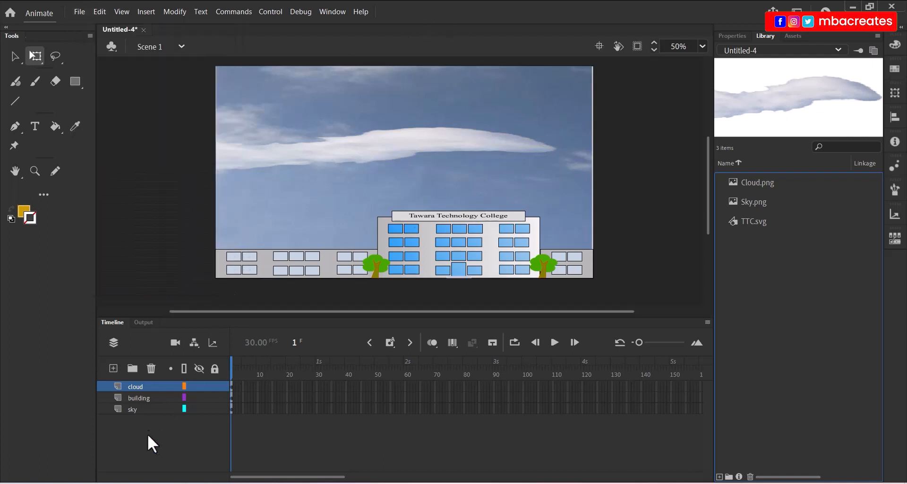
Step: Add a new layer above cloud and name it plane
{"action": "left_click", "coordinate": [113, 368]}
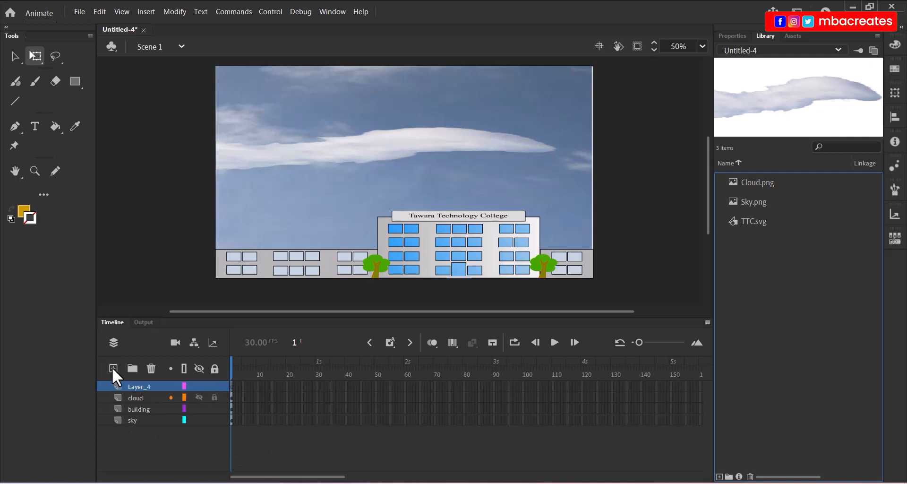
{"action": "double_click", "coordinate": [139, 386]}
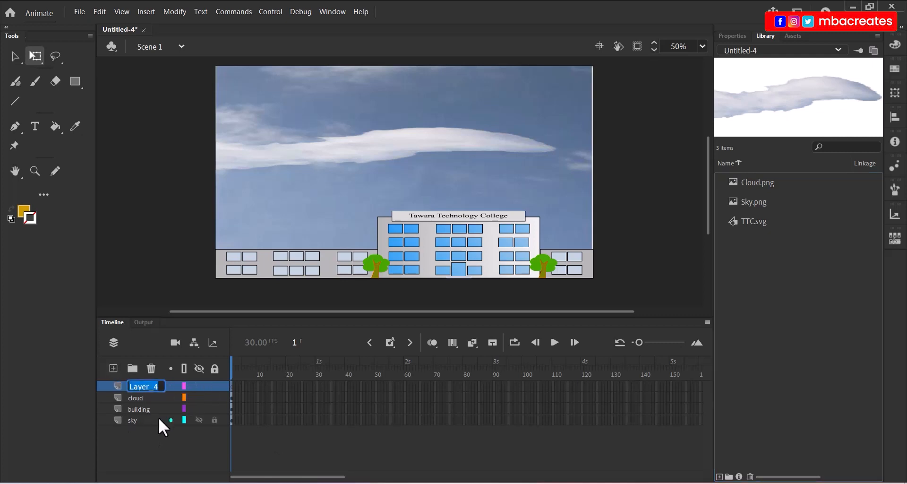
{"action": "type", "text": "plane"}
{"action": "key", "text": "Return"}
Step: Try to import VPlanePlus_GH011_11224 directly to the stage on the plane layer
{"action": "left_click", "coordinate": [80, 10]}
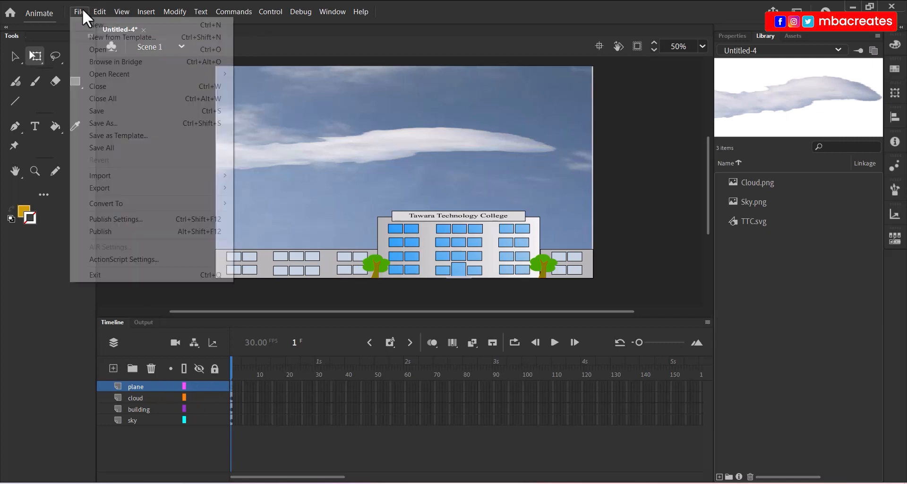
{"action": "mouse_move", "coordinate": [121, 178]}
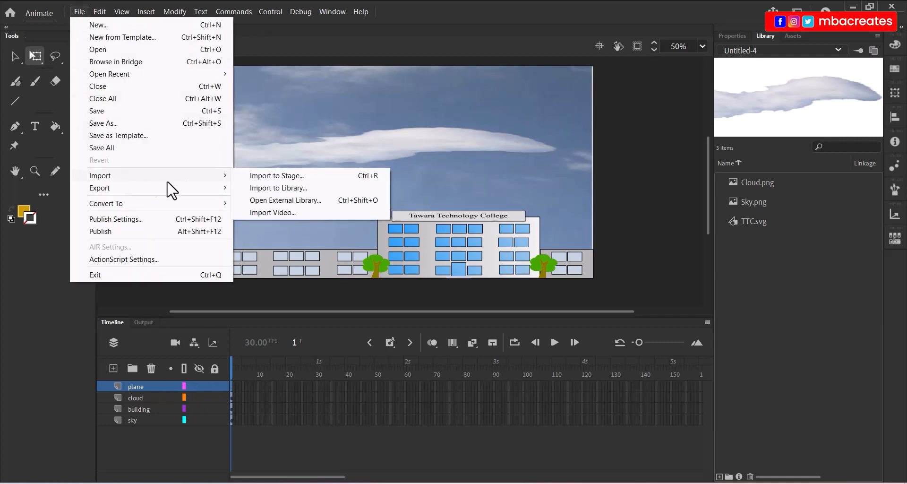
{"action": "left_click", "coordinate": [284, 176]}
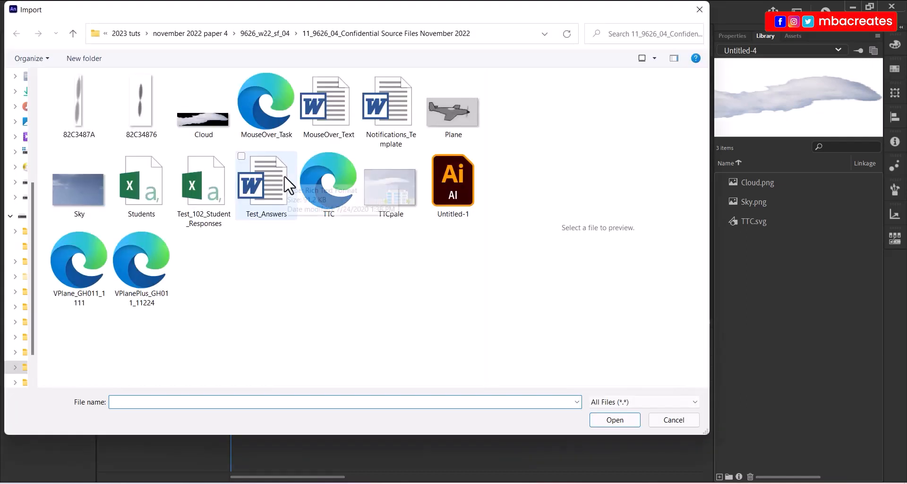
{"action": "left_click", "coordinate": [141, 263]}
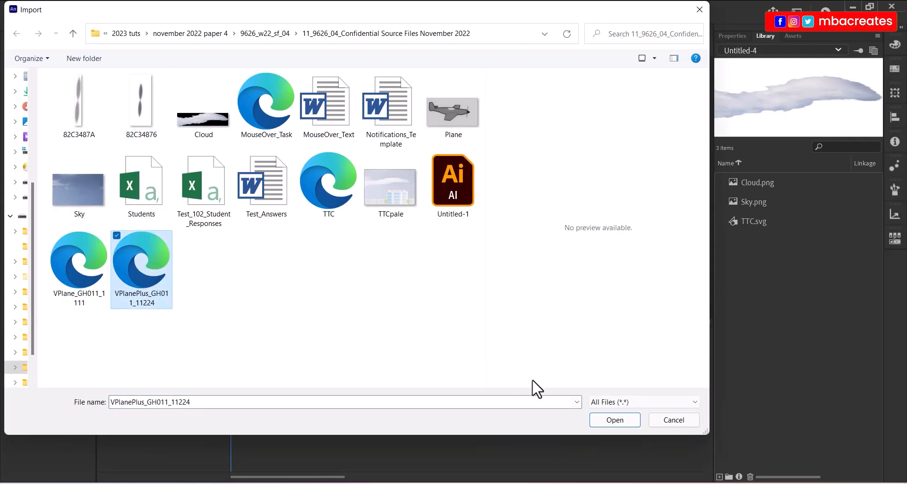
{"action": "left_click", "coordinate": [606, 420]}
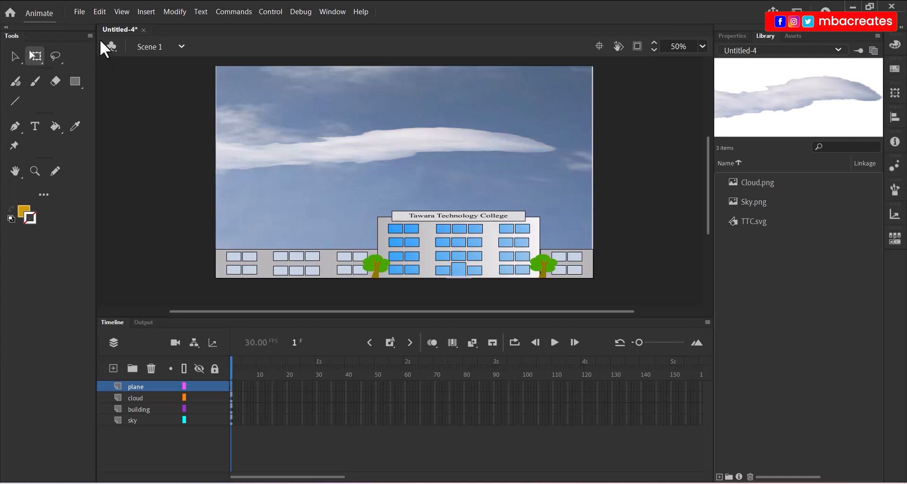
Step: Import the VPlanePlus_GH011_11224 file into the document library
{"action": "left_click", "coordinate": [79, 11]}
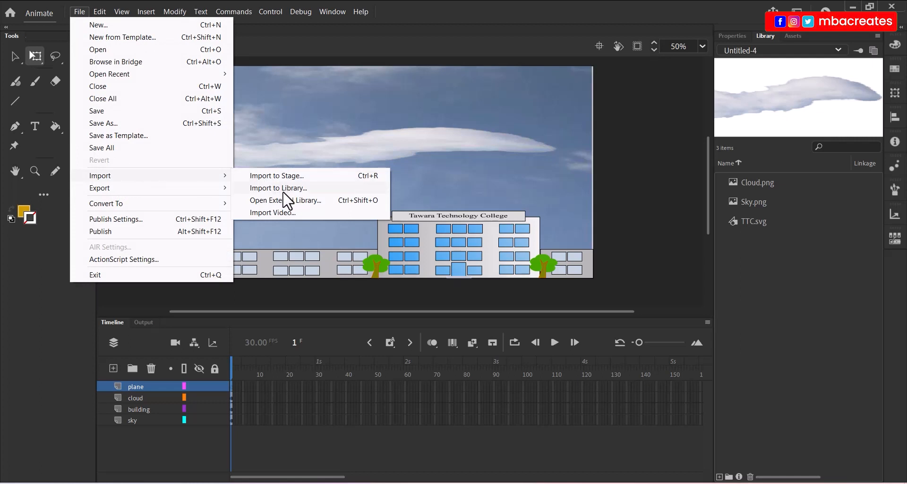
{"action": "left_click", "coordinate": [278, 188]}
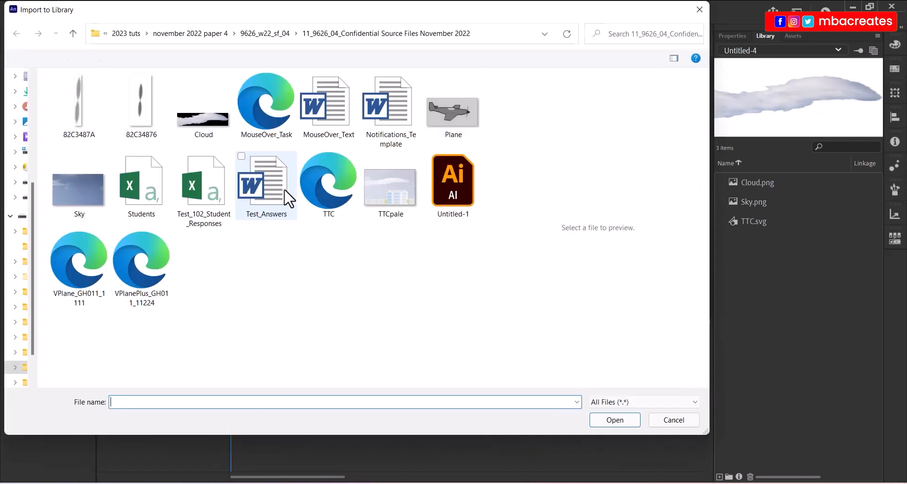
{"action": "left_click", "coordinate": [142, 261]}
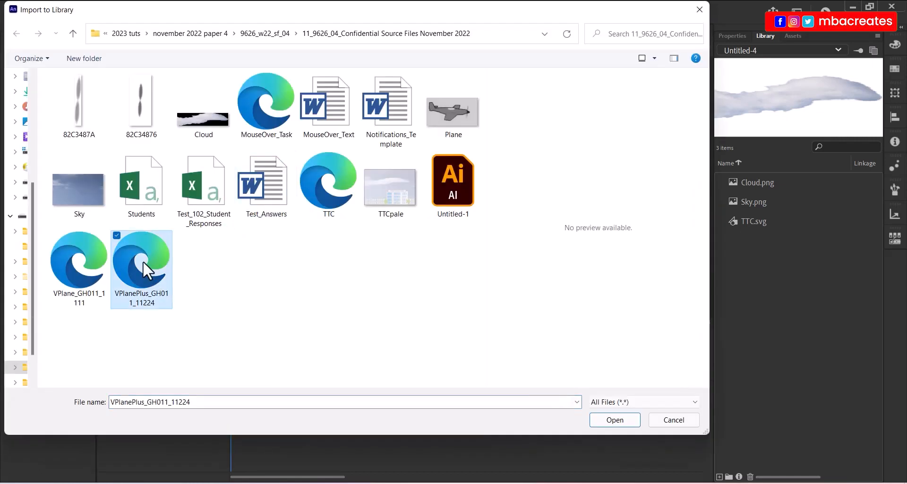
{"action": "left_click", "coordinate": [613, 420]}
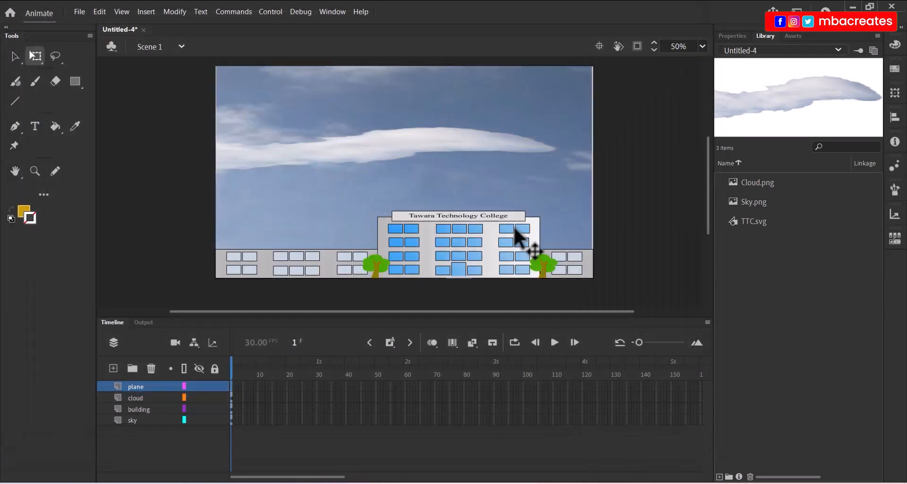
{"action": "left_click", "coordinate": [778, 254]}
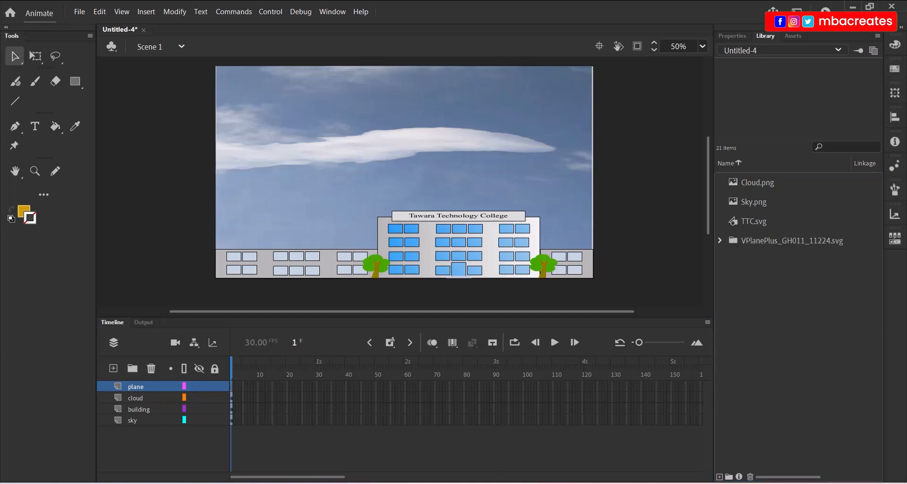
Step: Bring VPlanePlus_GH011_11224 from File Explorer onto the stage, importing all paths into the same layer and frame
{"action": "key", "text": "alt+Tab"}
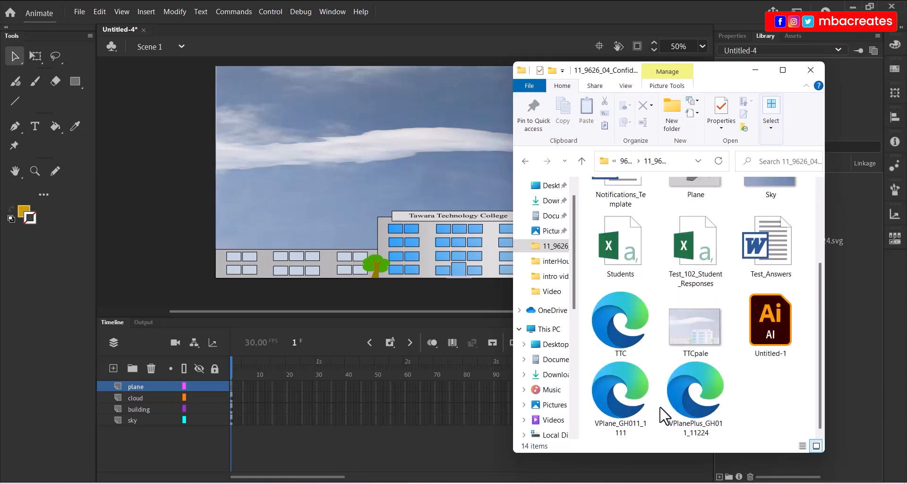
{"action": "left_click", "coordinate": [699, 396]}
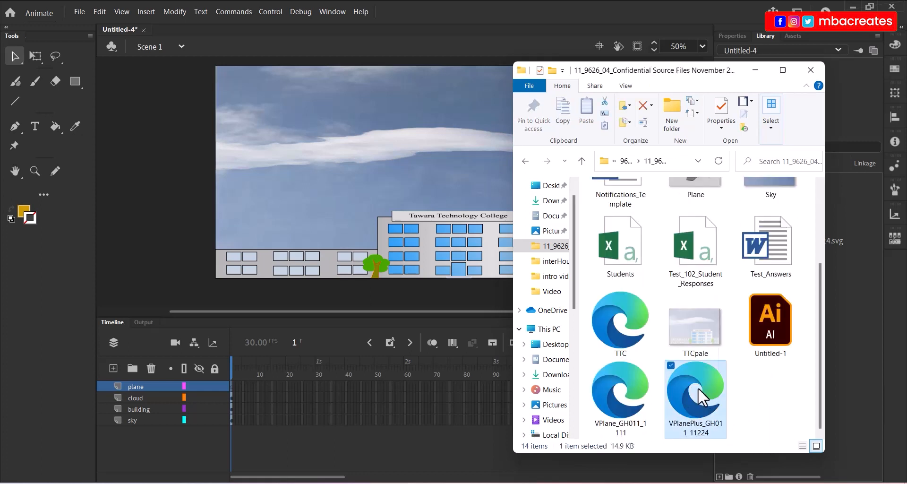
{"action": "left_click_drag", "start_coordinate": [699, 388], "coordinate": [315, 161]}
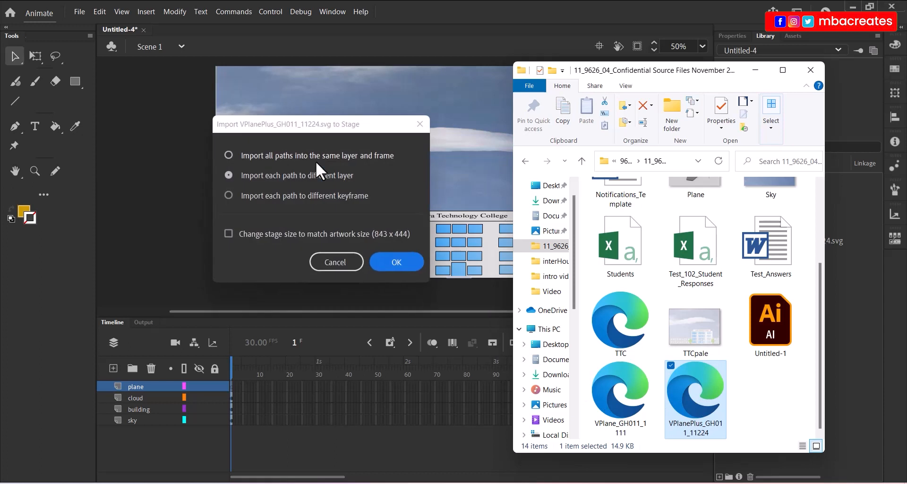
{"action": "left_click", "coordinate": [283, 158]}
{"action": "left_click", "coordinate": [398, 263]}
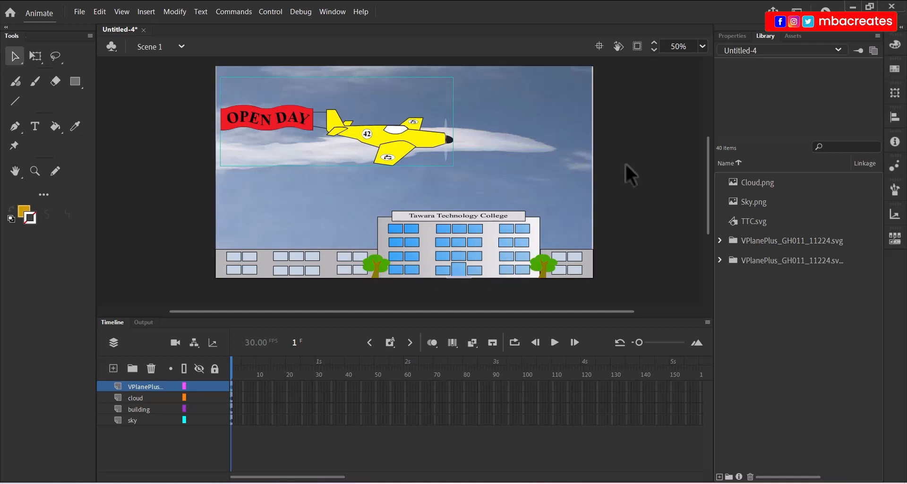
Step: Shrink the plane with its banner to about a third, tilt it nose-down and park it off-stage beyond the upper-left corner
{"action": "left_click", "coordinate": [36, 56]}
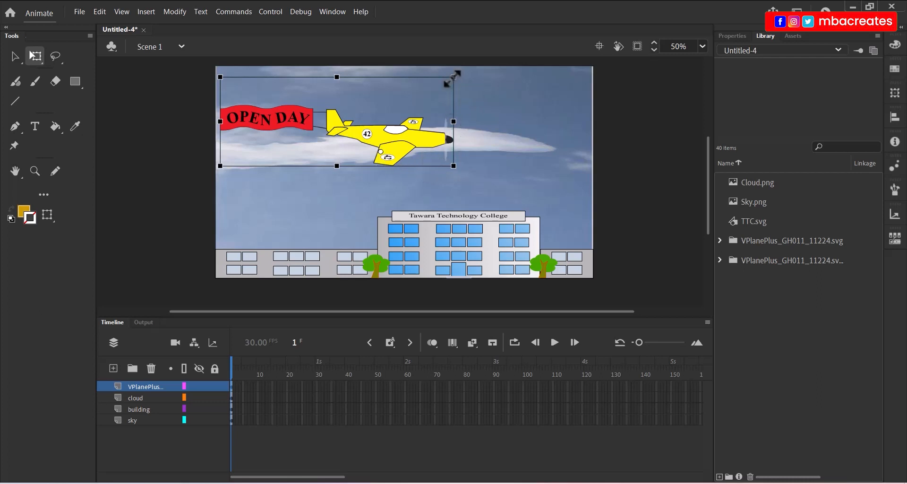
{"action": "left_click_drag", "start_coordinate": [454, 77], "coordinate": [407, 120]}
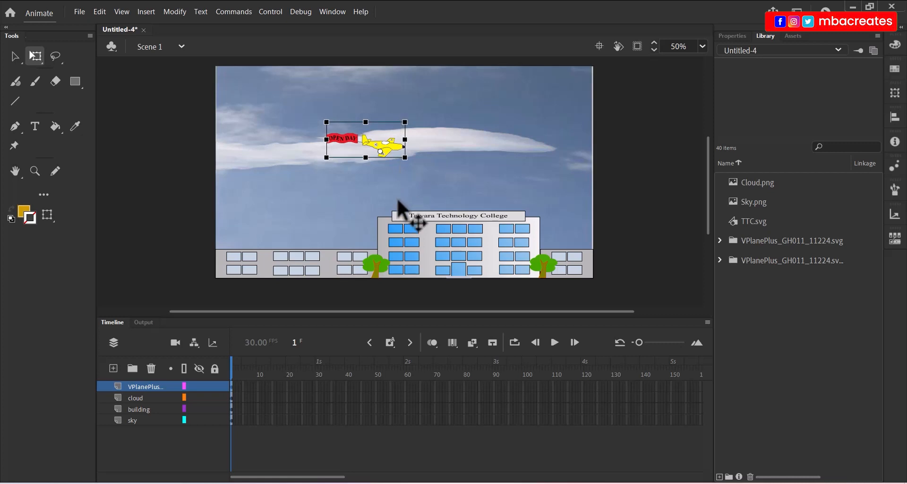
{"action": "left_click_drag", "start_coordinate": [392, 143], "coordinate": [209, 132]}
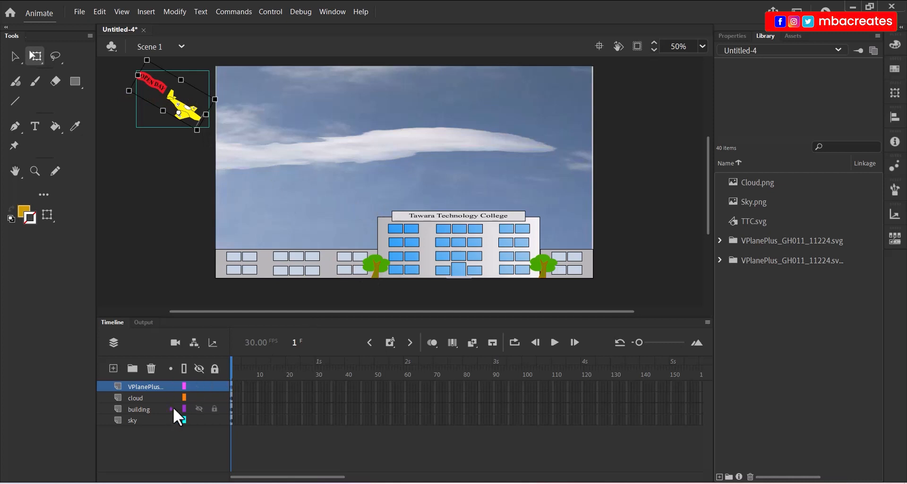
{"action": "left_click", "coordinate": [151, 442]}
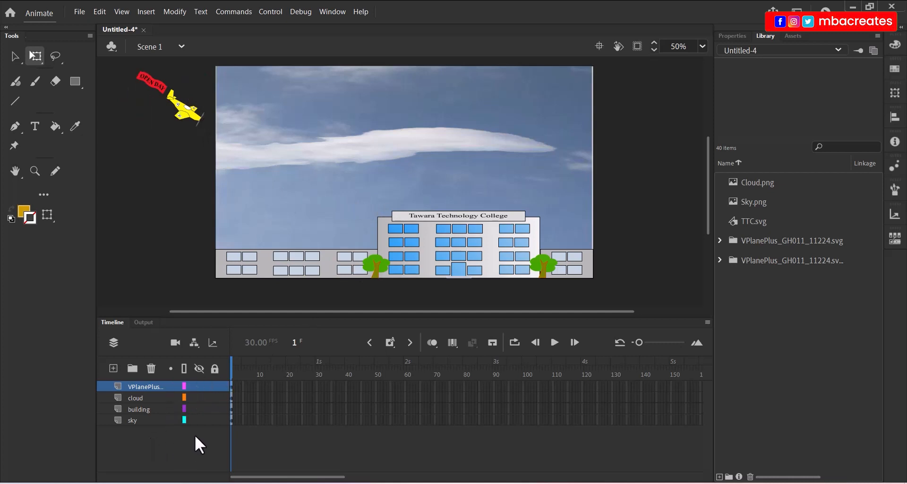
Step: Add a new layer above the plane layer and rename it "path"
{"action": "left_click", "coordinate": [113, 367]}
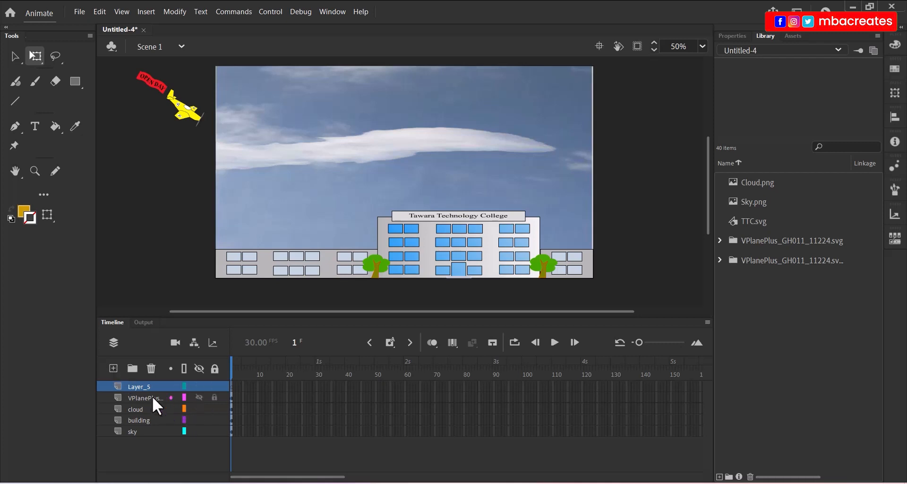
{"action": "double_click", "coordinate": [135, 387]}
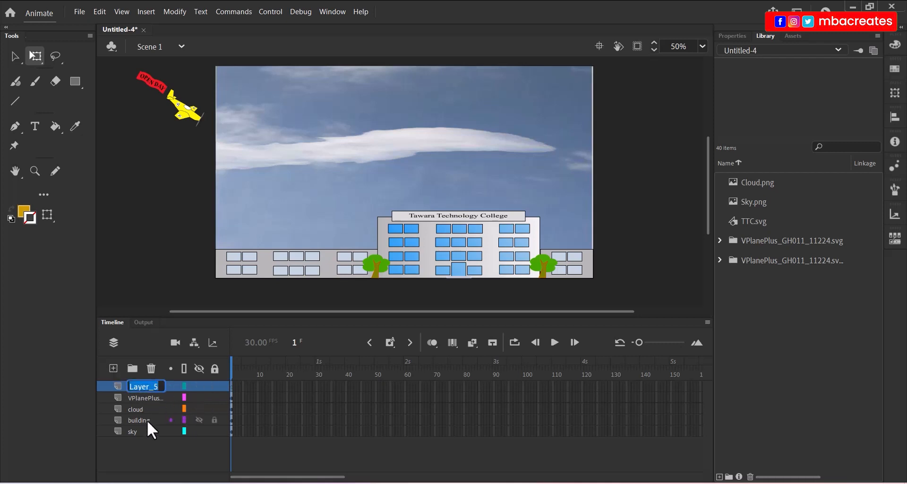
{"action": "type", "text": "path"}
{"action": "key", "text": "Return"}
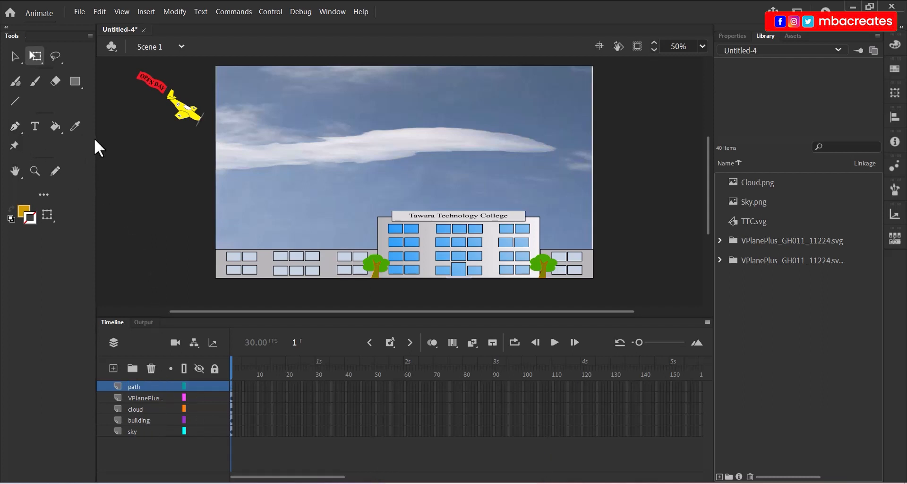
Step: Draw a flight path with the Pen tool from off-stage upper left, dipping above the college, looping once through the sky and exiting off-stage right
{"action": "left_click_drag", "start_coordinate": [96, 137], "coordinate": [22, 140]}
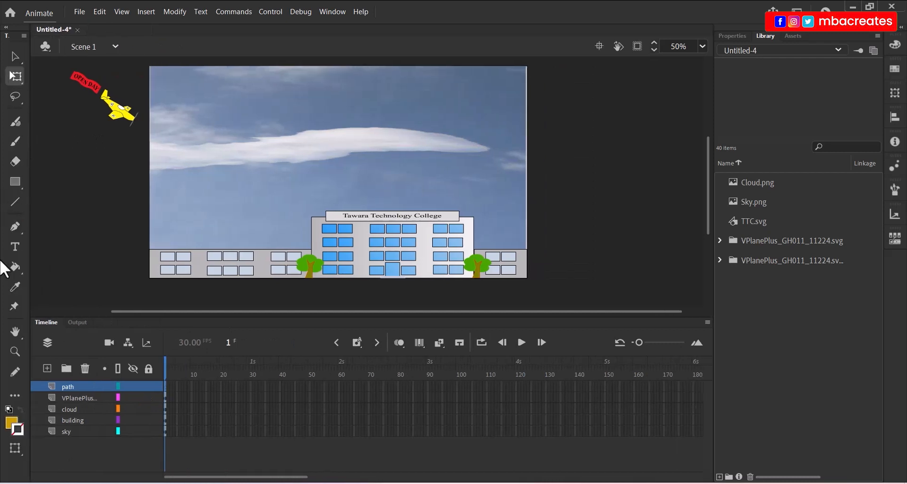
{"action": "left_click", "coordinate": [13, 226]}
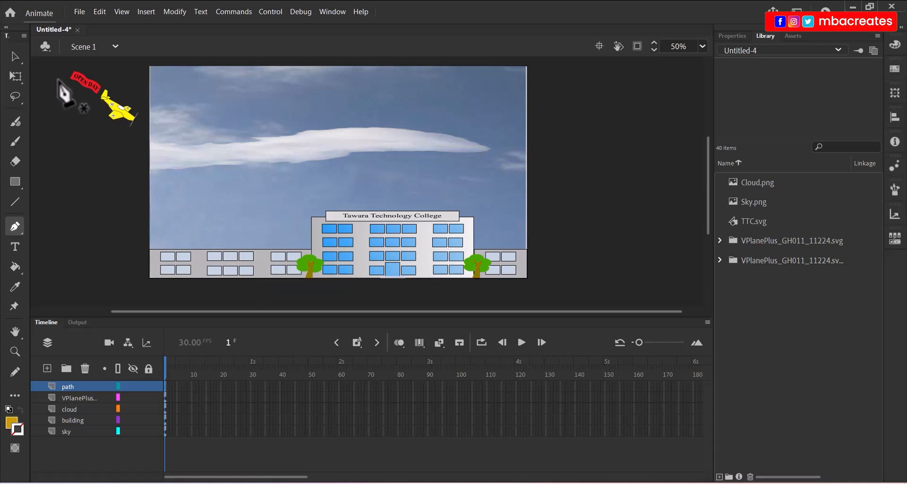
{"action": "left_click", "coordinate": [52, 70]}
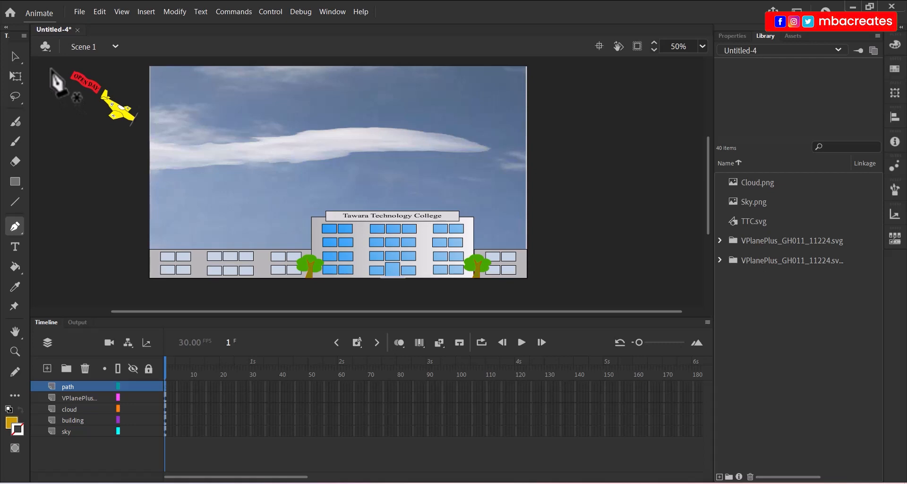
{"action": "left_click_drag", "start_coordinate": [146, 145], "coordinate": [190, 172]}
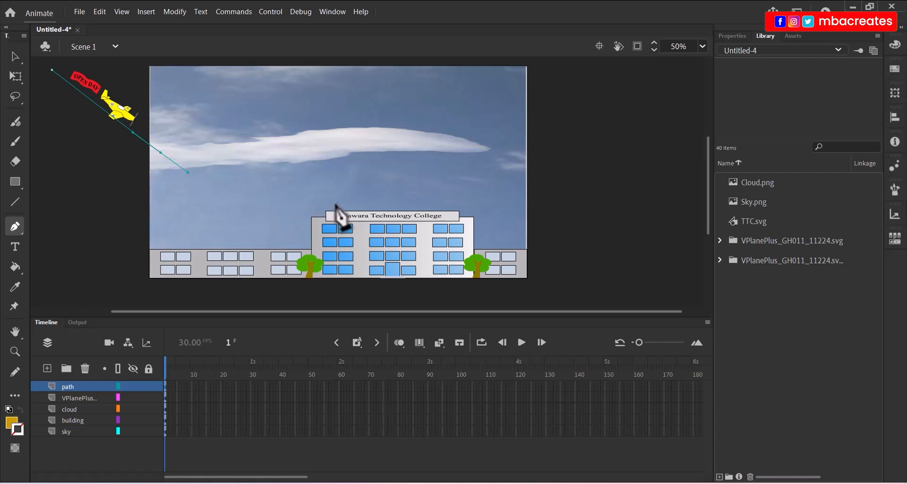
{"action": "left_click_drag", "start_coordinate": [338, 205], "coordinate": [378, 204]}
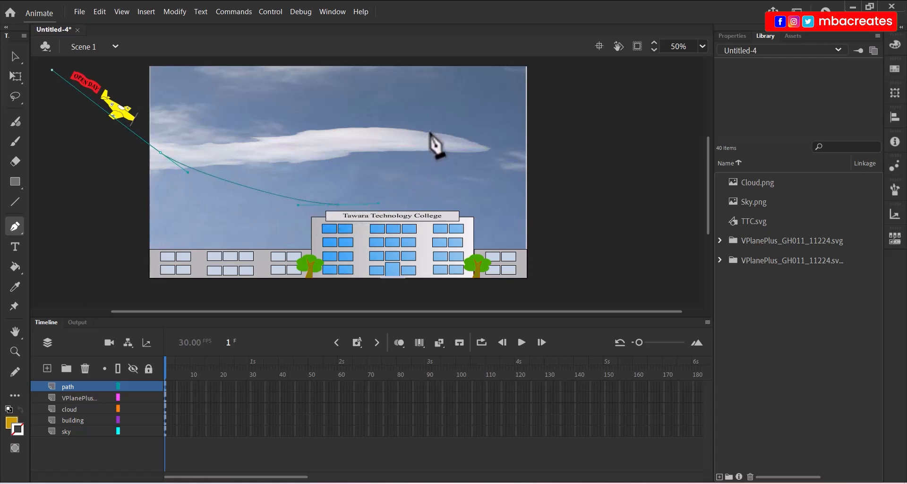
{"action": "left_click_drag", "start_coordinate": [430, 131], "coordinate": [382, 69]}
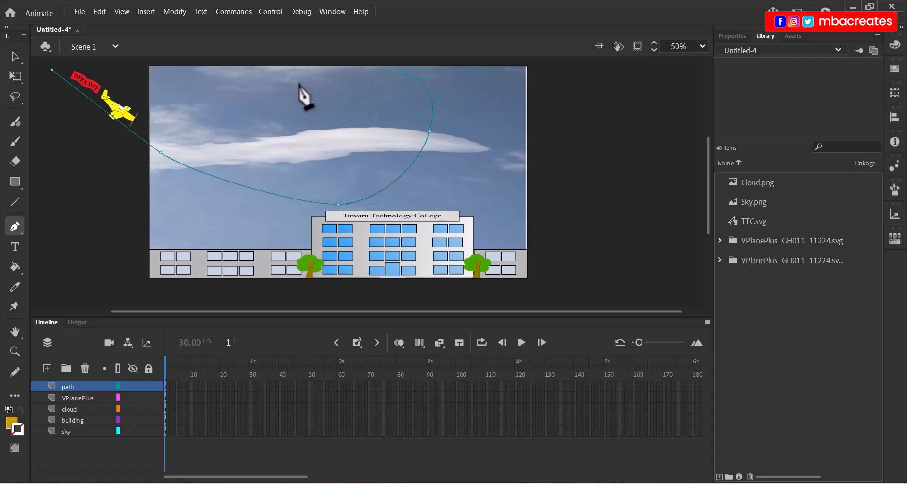
{"action": "left_click_drag", "start_coordinate": [297, 86], "coordinate": [290, 111]}
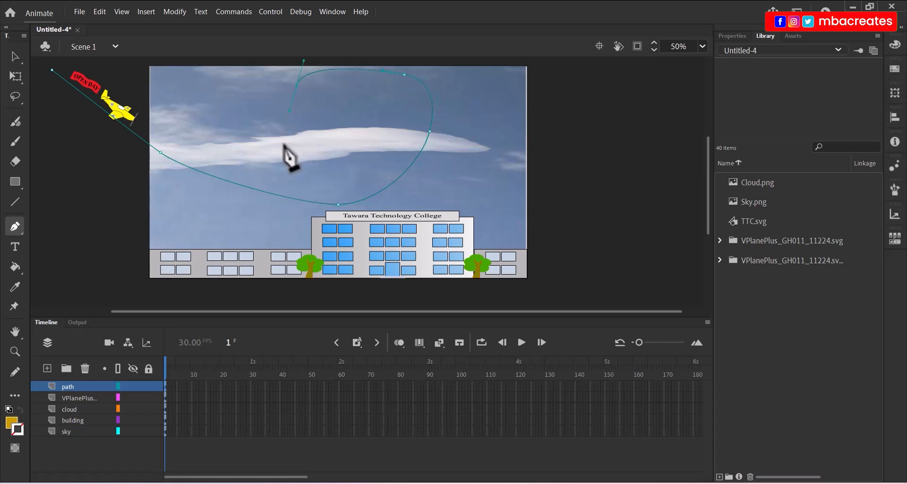
{"action": "left_click_drag", "start_coordinate": [312, 169], "coordinate": [335, 191]}
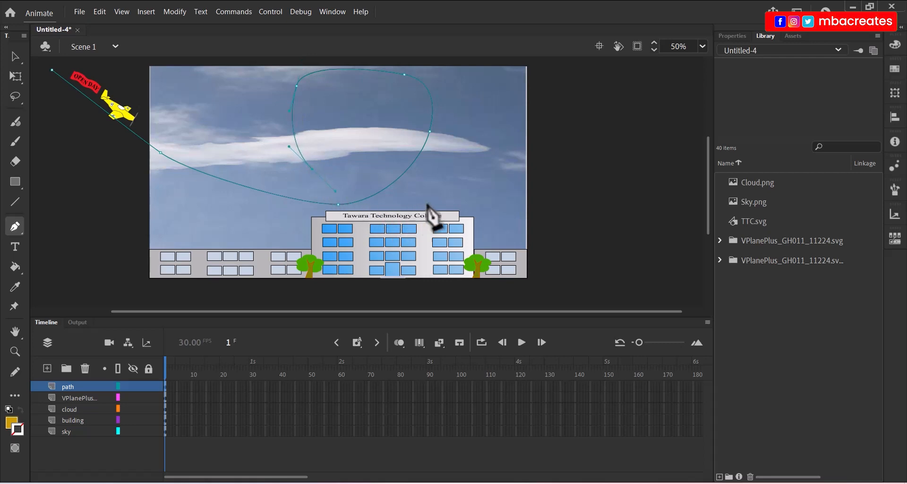
{"action": "left_click_drag", "start_coordinate": [452, 204], "coordinate": [585, 206]}
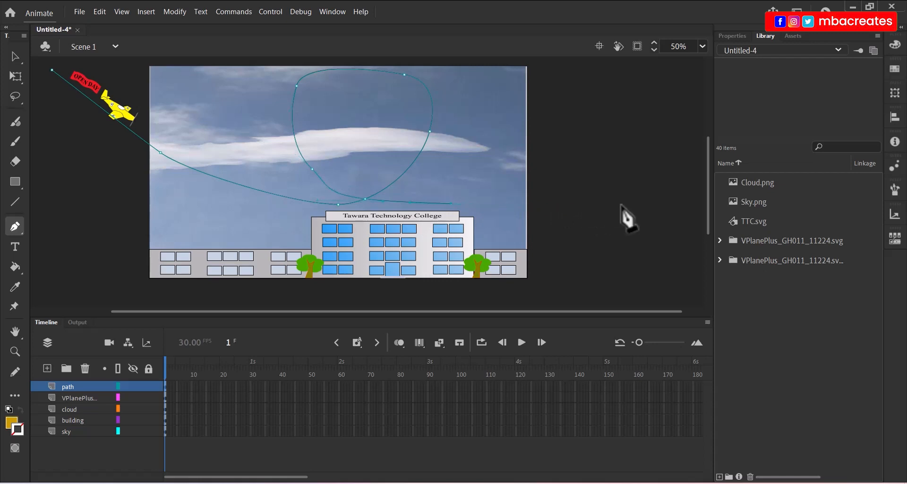
{"action": "left_click", "coordinate": [622, 206]}
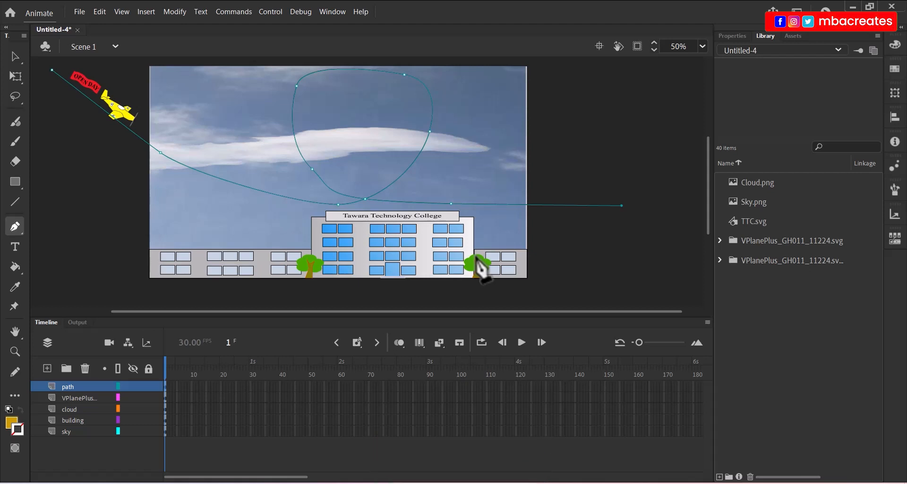
{"action": "left_click", "coordinate": [14, 57]}
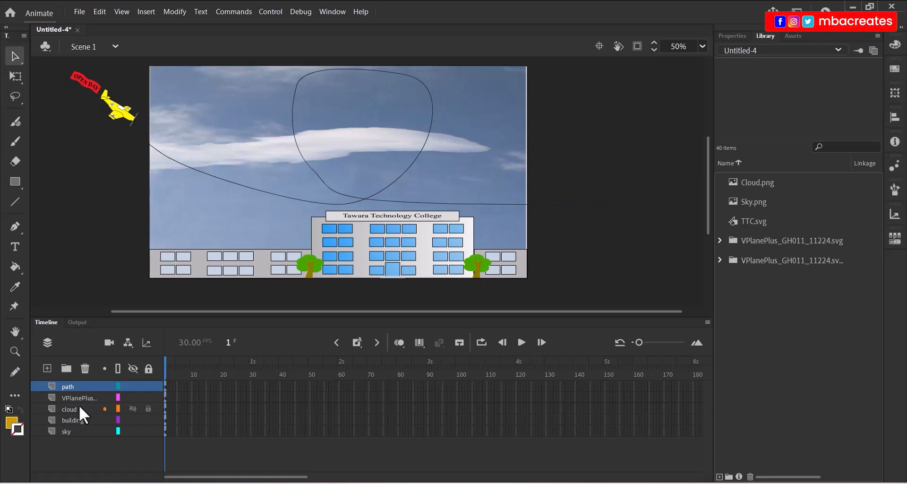
Step: Turn the path layer into a guide and nest the plane layer beneath it so the plane follows the path
{"action": "right_click", "coordinate": [69, 388]}
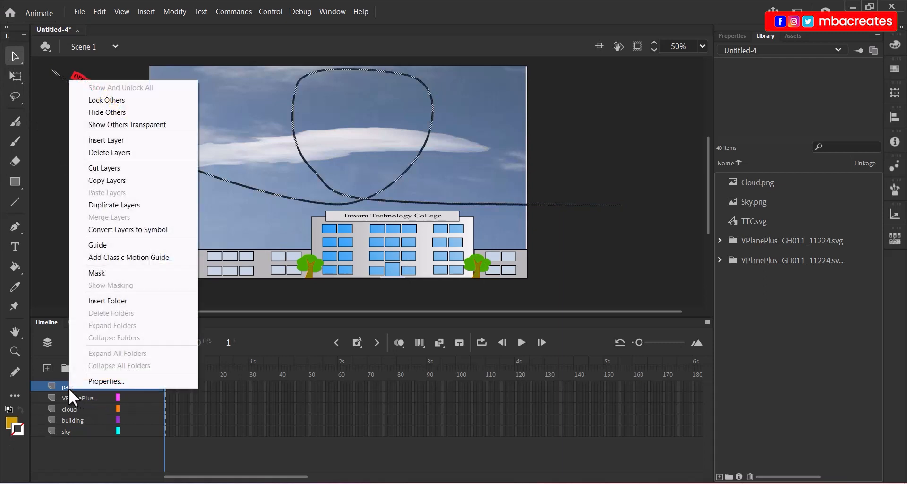
{"action": "left_click", "coordinate": [98, 246]}
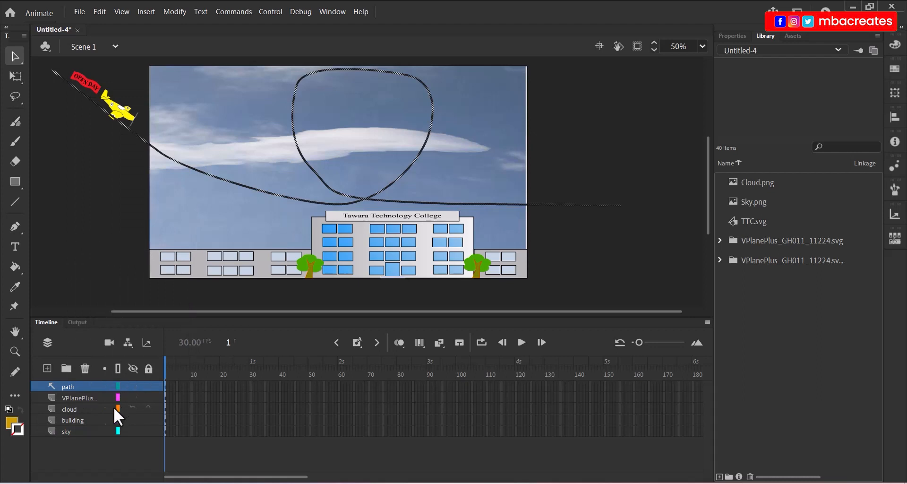
{"action": "left_click", "coordinate": [70, 397]}
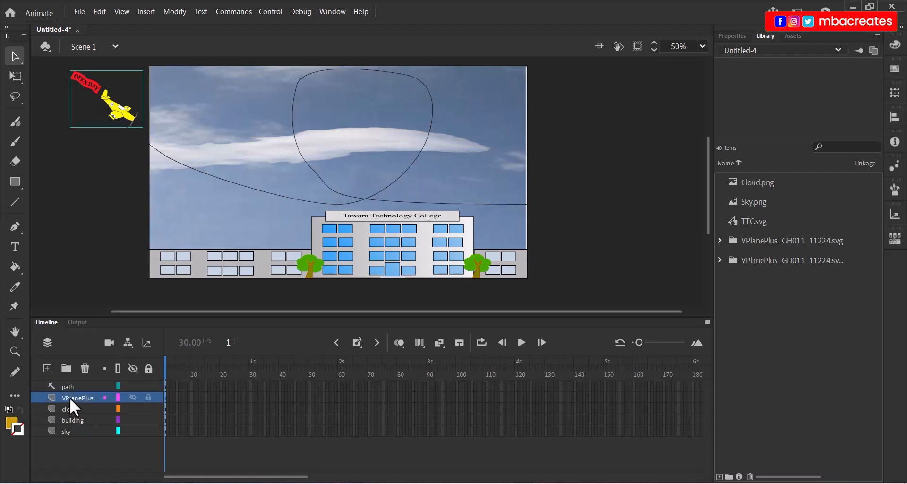
{"action": "left_click_drag", "start_coordinate": [70, 398], "coordinate": [80, 395]}
{"action": "left_click_drag", "start_coordinate": [81, 395], "coordinate": [81, 395]}
Step: Insert keyframes at frame 180 on all five layers, from sky up to path
{"action": "left_click_drag", "start_coordinate": [192, 477], "coordinate": [179, 477]}
{"action": "left_click_drag", "start_coordinate": [304, 478], "coordinate": [341, 479]}
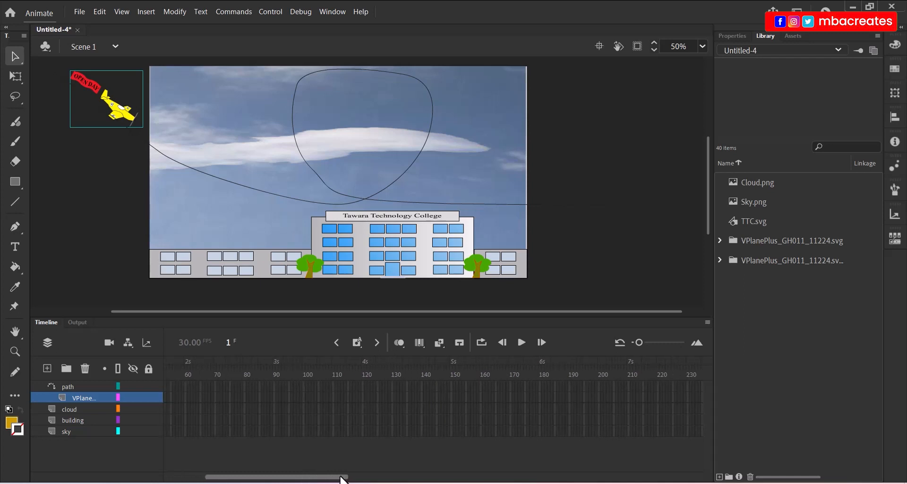
{"action": "left_click", "coordinate": [539, 438]}
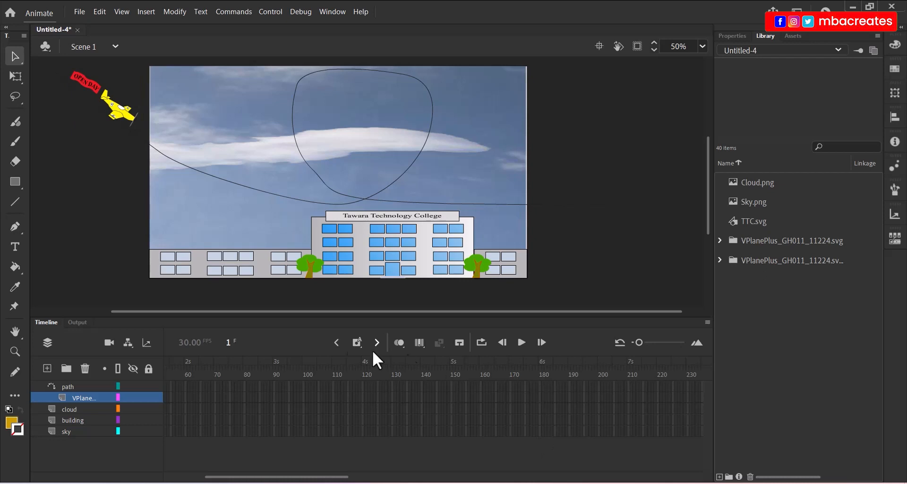
{"action": "left_click_drag", "start_coordinate": [640, 341], "coordinate": [645, 342]}
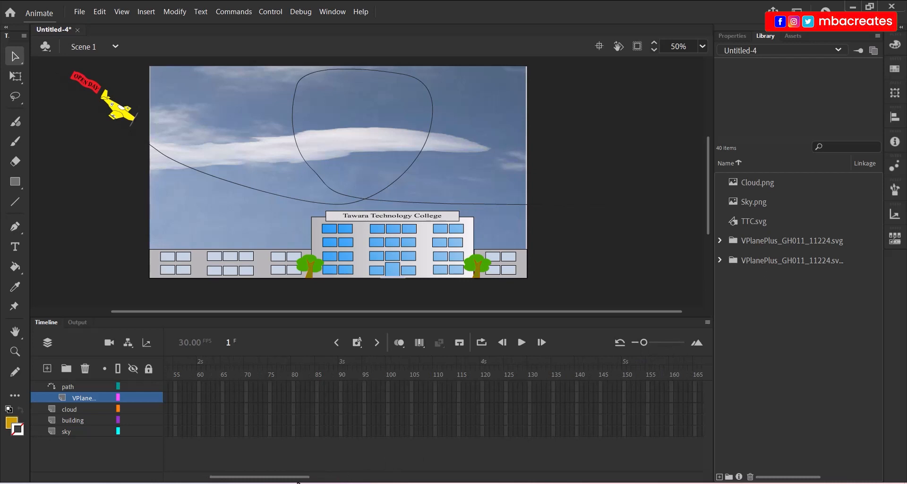
{"action": "left_click_drag", "start_coordinate": [297, 480], "coordinate": [376, 475]}
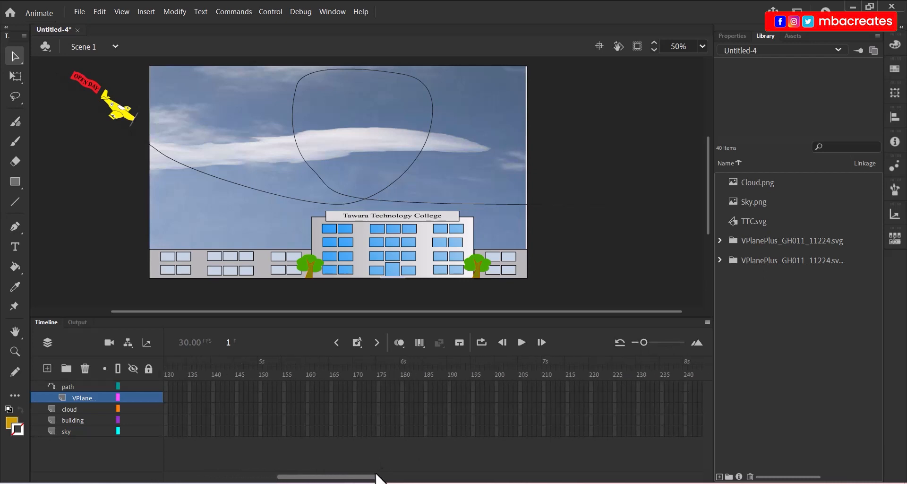
{"action": "left_click", "coordinate": [403, 432]}
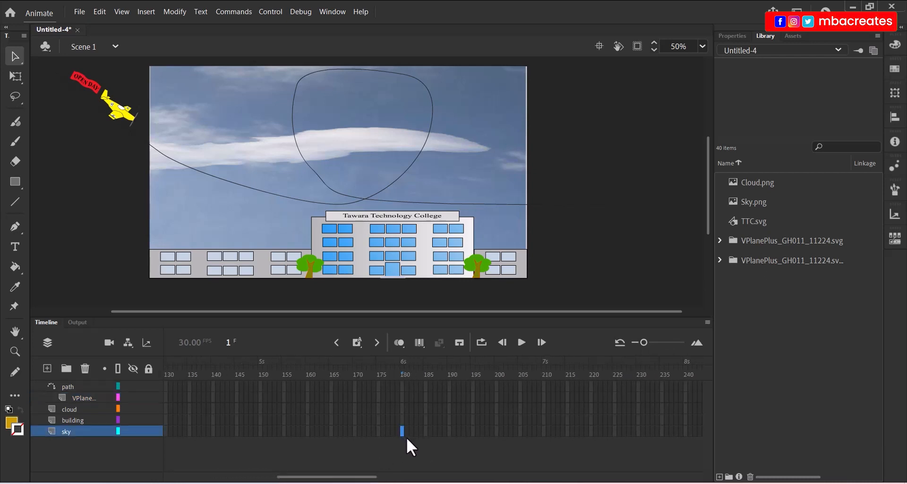
{"action": "left_click", "coordinate": [404, 386], "text": "shift"}
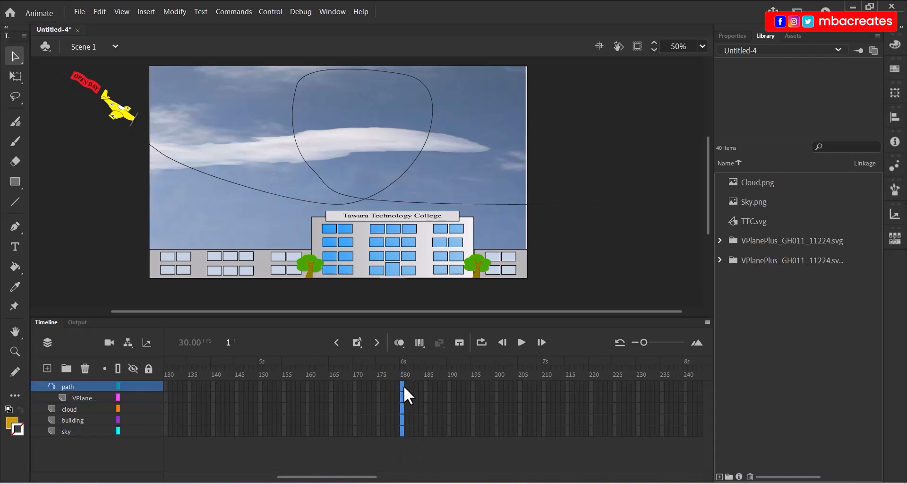
{"action": "left_click", "coordinate": [356, 341]}
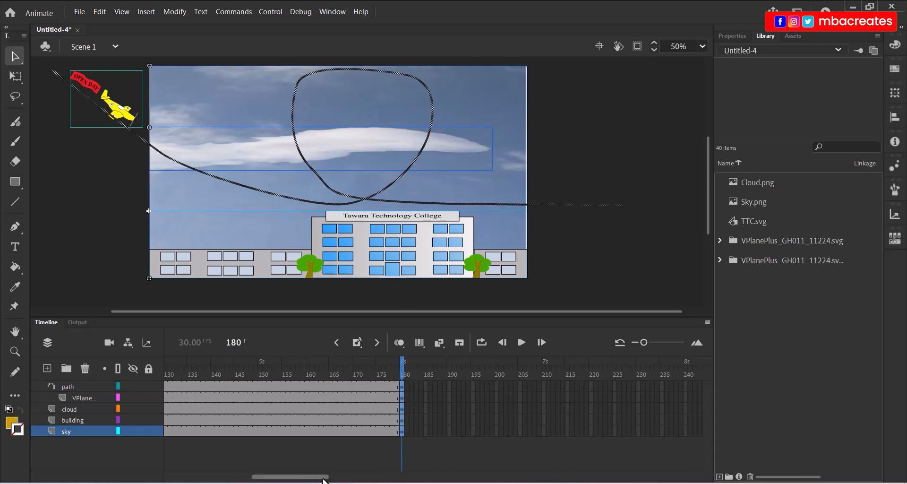
Step: Create a classic tween on the plane layer between frames 1 and 180, converting its contents to symbols
{"action": "mouse_move", "coordinate": [325, 480]}
{"action": "left_mouse_down"}
{"action": "mouse_move", "coordinate": [227, 476]}
{"action": "mouse_move", "coordinate": [310, 478]}
{"action": "left_mouse_up"}
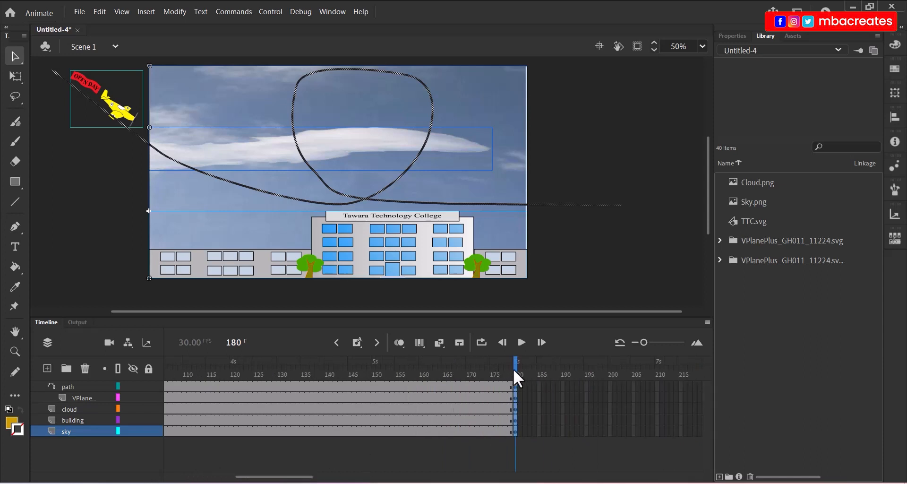
{"action": "left_click_drag", "start_coordinate": [514, 369], "coordinate": [257, 364]}
{"action": "left_click_drag", "start_coordinate": [308, 477], "coordinate": [269, 476]}
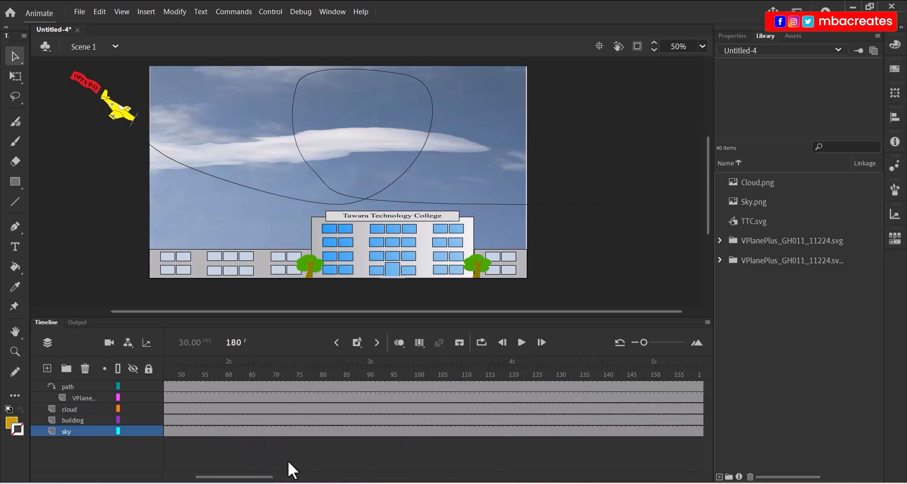
{"action": "left_click", "coordinate": [426, 397]}
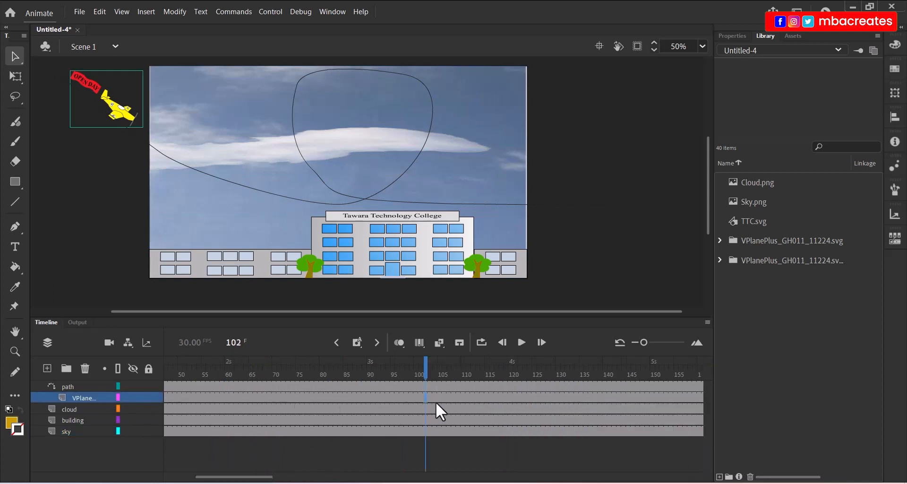
{"action": "mouse_move", "coordinate": [435, 402]}
{"action": "left_mouse_down"}
{"action": "mouse_move", "coordinate": [403, 394]}
{"action": "mouse_move", "coordinate": [424, 396]}
{"action": "left_mouse_up"}
{"action": "right_click", "coordinate": [425, 397]}
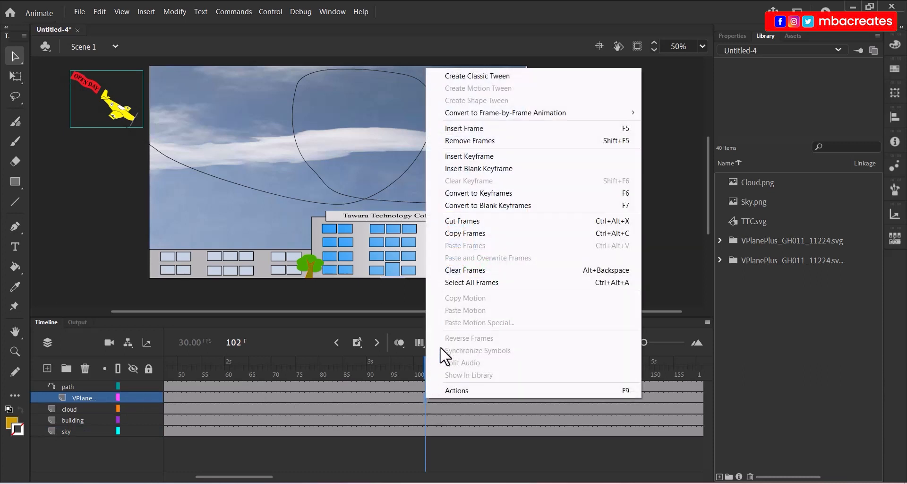
{"action": "left_click", "coordinate": [508, 75]}
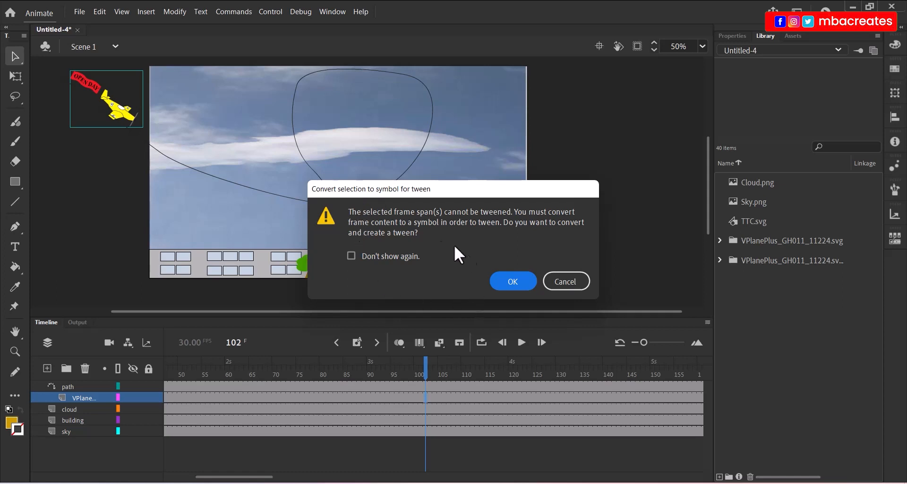
{"action": "left_click", "coordinate": [508, 282]}
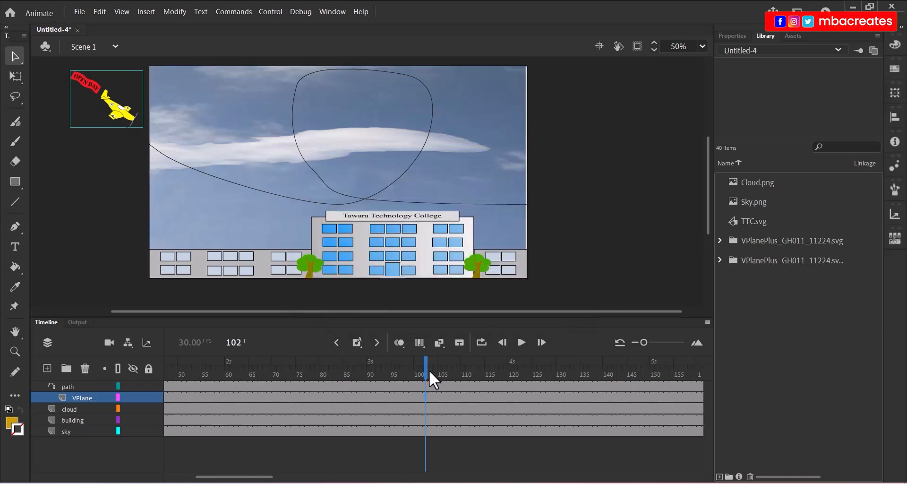
{"action": "left_click", "coordinate": [423, 394]}
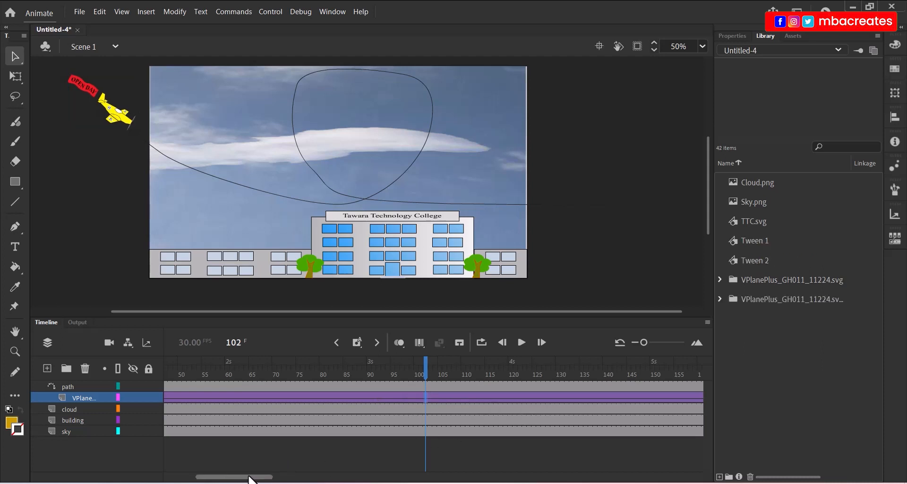
Step: At frame 180, move the plane with its banner to the path's off-stage end beyond the stage's right edge
{"action": "left_click_drag", "start_coordinate": [249, 479], "coordinate": [273, 479]}
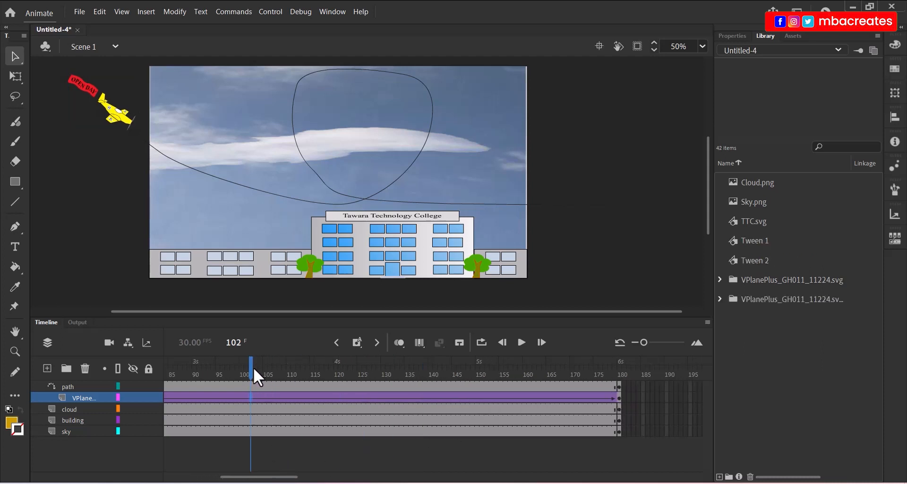
{"action": "left_click_drag", "start_coordinate": [254, 373], "coordinate": [625, 392]}
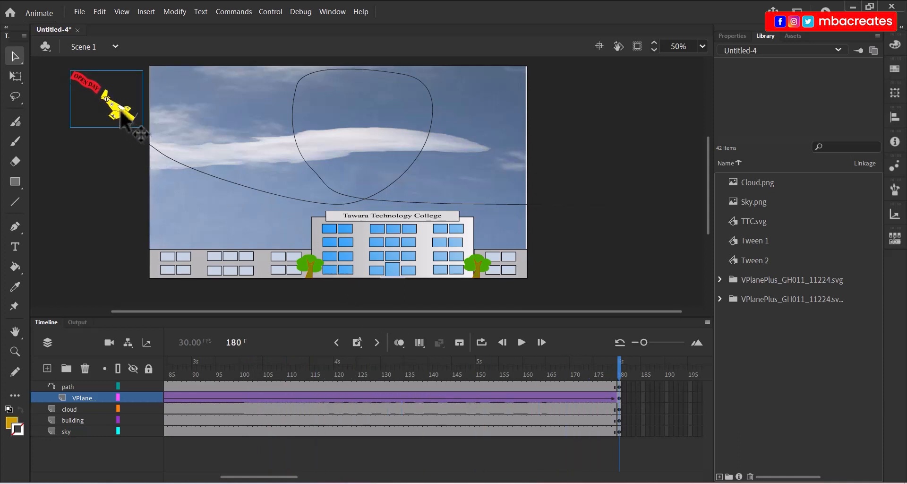
{"action": "left_click_drag", "start_coordinate": [121, 113], "coordinate": [574, 210]}
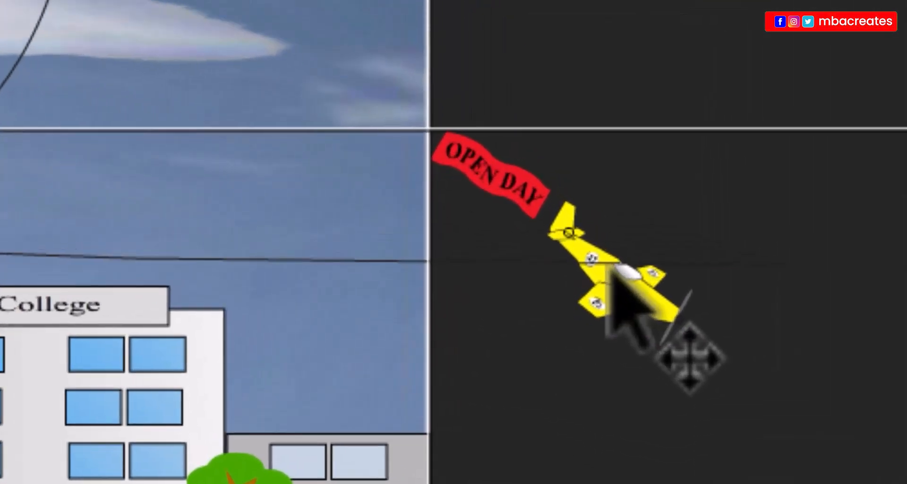
{"action": "left_click_drag", "start_coordinate": [609, 265], "coordinate": [635, 316]}
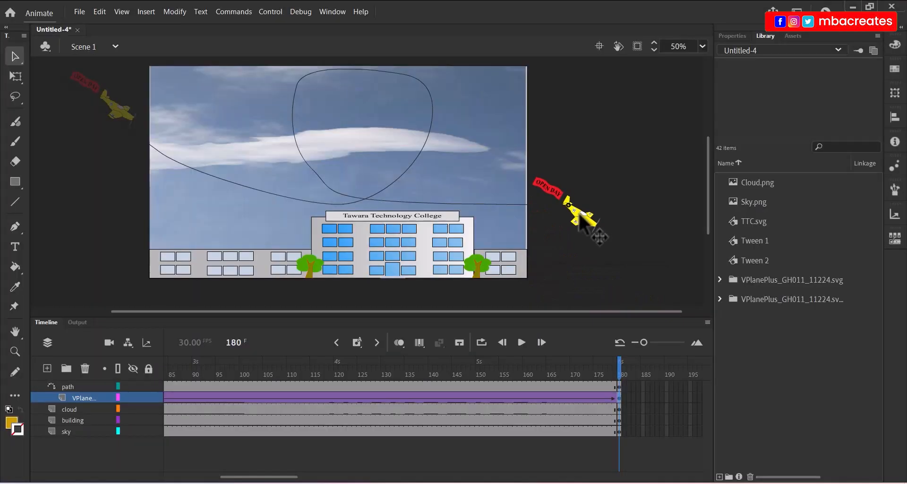
Step: Finish positioning the plane at the path's end at frame 180 and scrub the timeline to review its flight
{"action": "left_click_drag", "start_coordinate": [579, 213], "coordinate": [579, 214]}
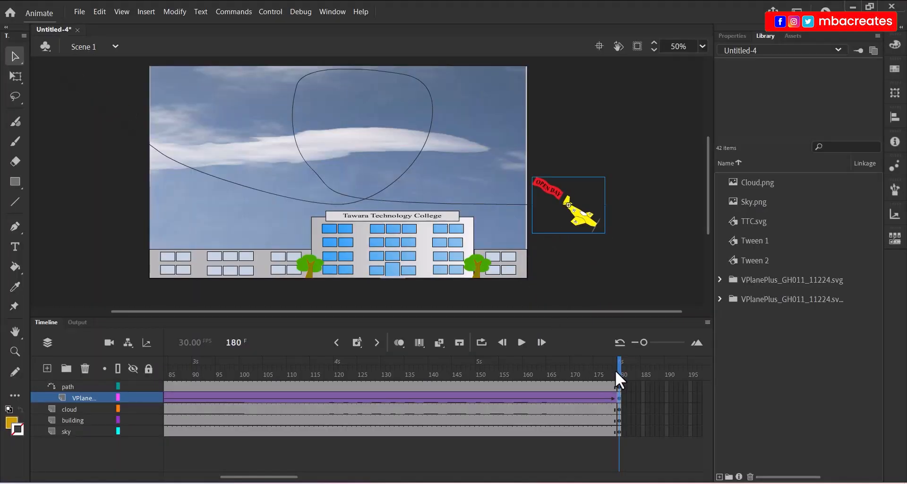
{"action": "left_click_drag", "start_coordinate": [622, 369], "coordinate": [113, 310]}
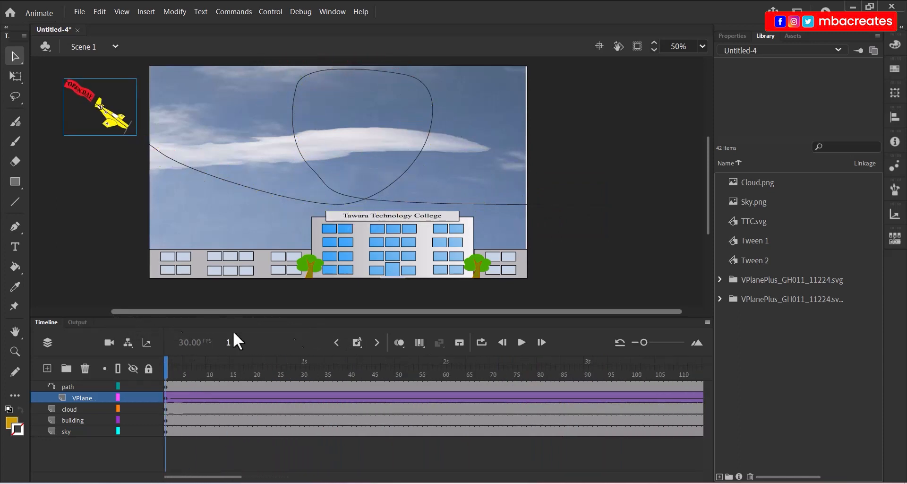
{"action": "left_click_drag", "start_coordinate": [178, 369], "coordinate": [546, 432]}
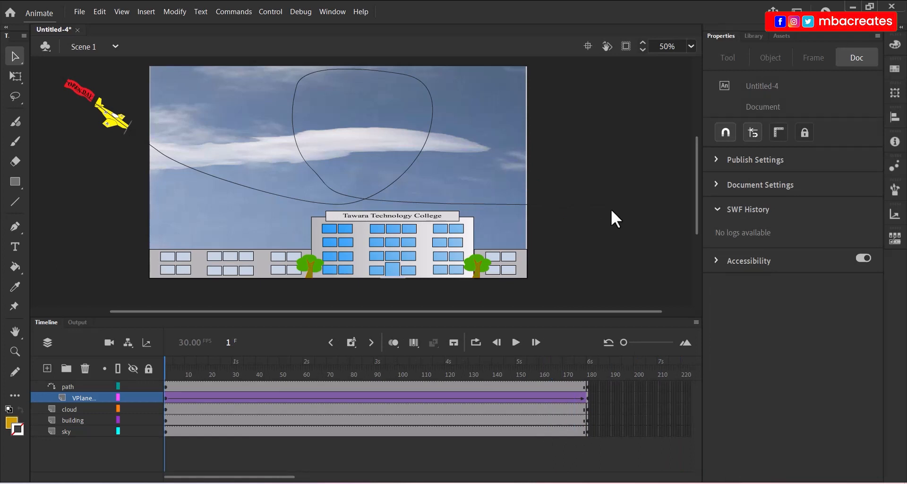
Step: Turn on Orient to path for the plane layer's classic tween
{"action": "left_click", "coordinate": [329, 396]}
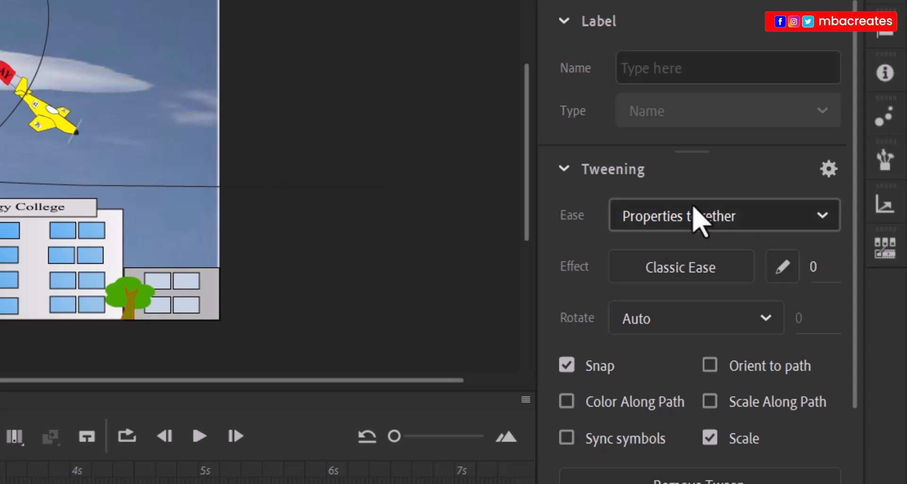
{"action": "left_click", "coordinate": [565, 170]}
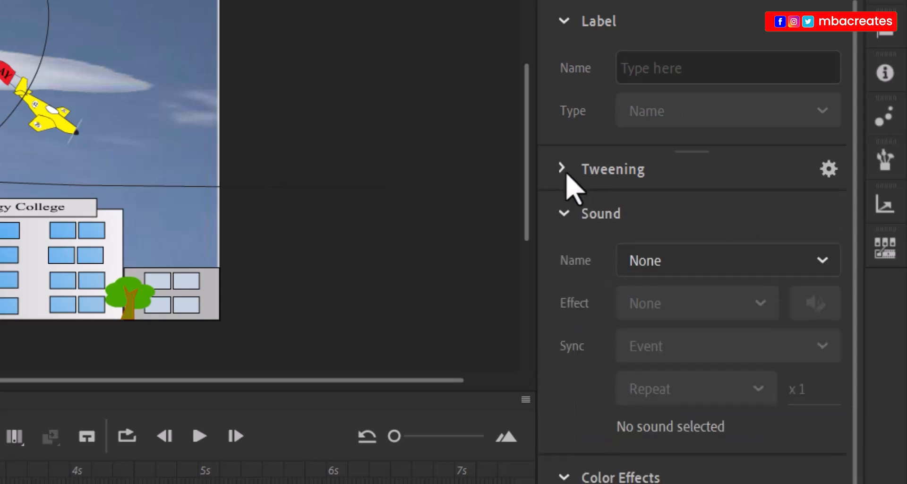
{"action": "left_click", "coordinate": [565, 171]}
{"action": "scroll", "coordinate": [731, 203], "scroll_direction": "down", "scroll_amount": 4}
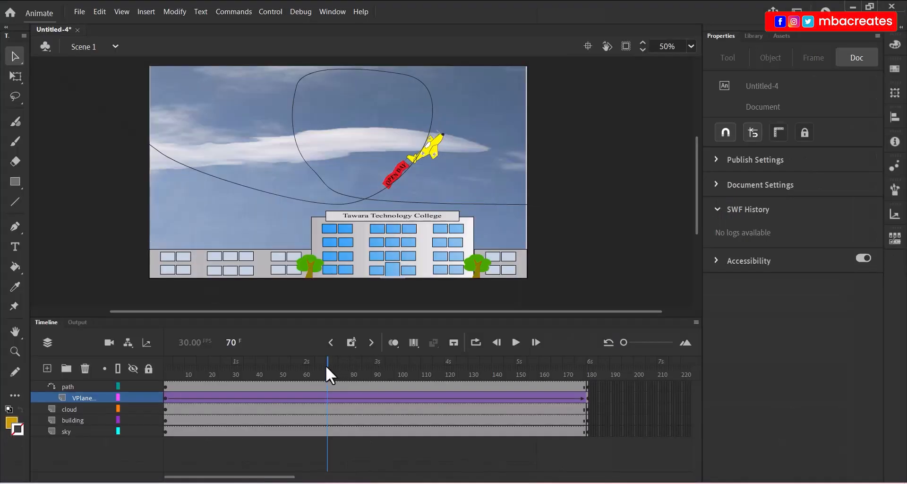
Step: At frame 180, rotate the plane with its banner until it flies level, and play the animation from frame 1
{"action": "left_click_drag", "start_coordinate": [327, 364], "coordinate": [592, 401]}
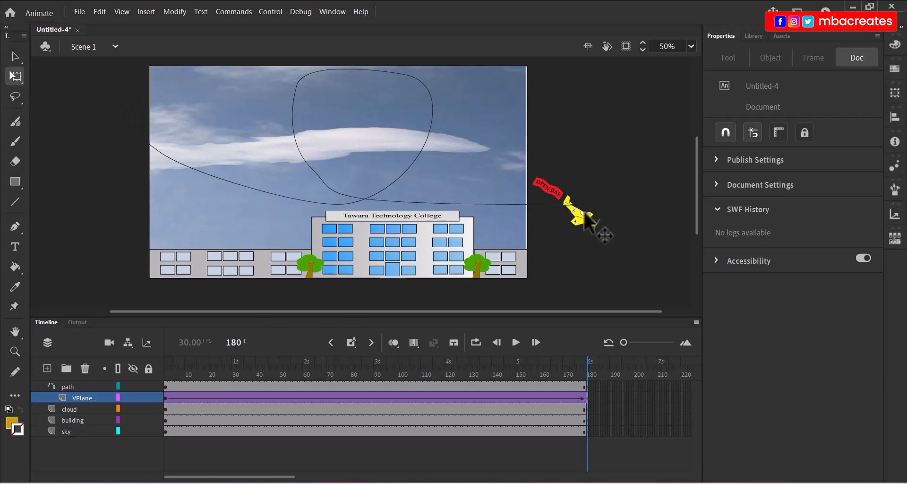
{"action": "left_click", "coordinate": [93, 399]}
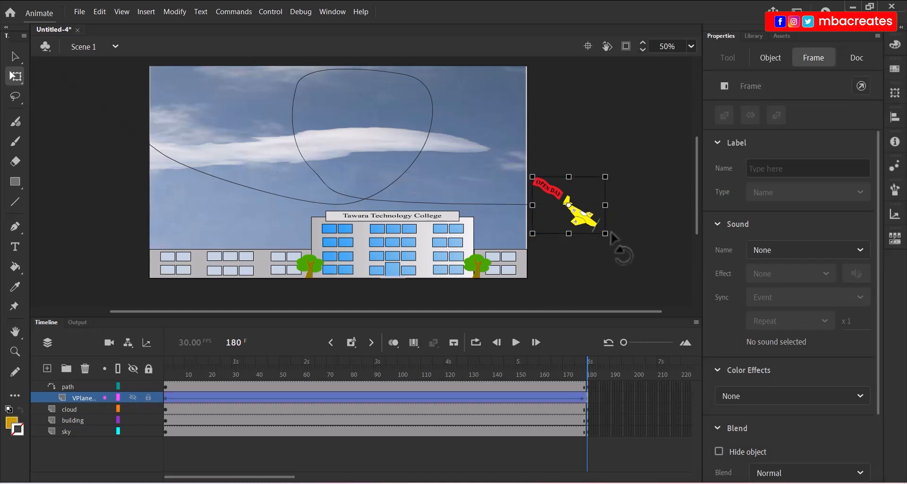
{"action": "left_click_drag", "start_coordinate": [610, 230], "coordinate": [614, 210]}
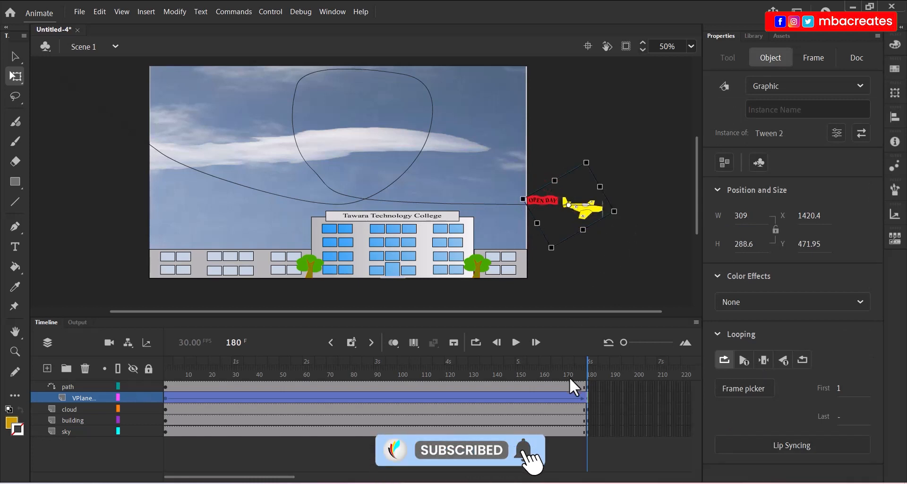
{"action": "left_click_drag", "start_coordinate": [586, 369], "coordinate": [162, 316]}
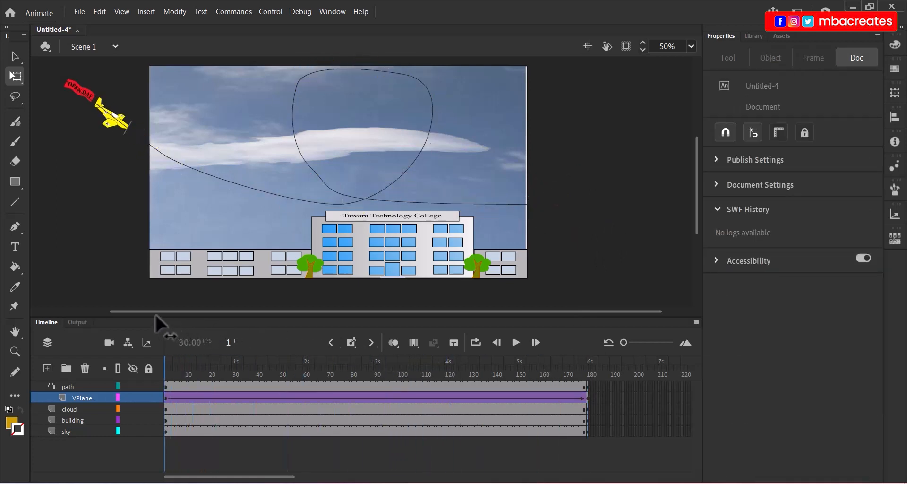
{"action": "left_click", "coordinate": [515, 343]}
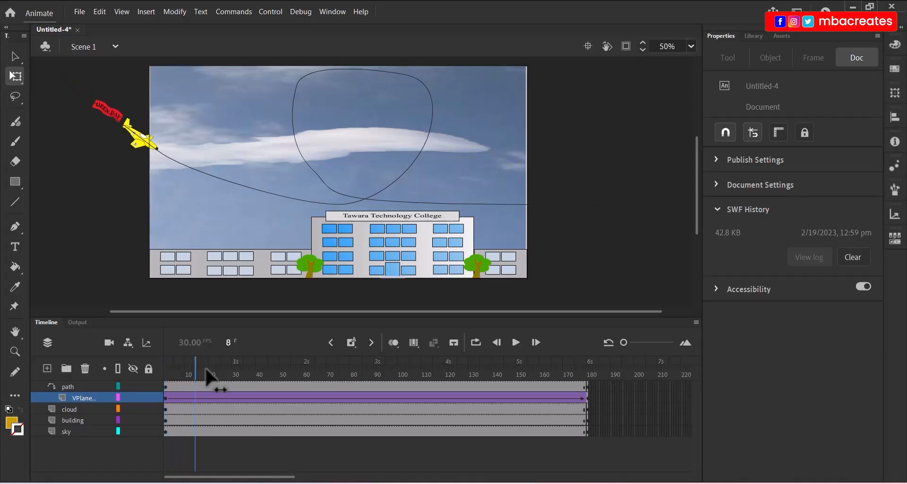
Step: At frame 1, move the plane's transformation point down to its lower wing and attach it to the path's start
{"action": "left_click_drag", "start_coordinate": [207, 370], "coordinate": [153, 339]}
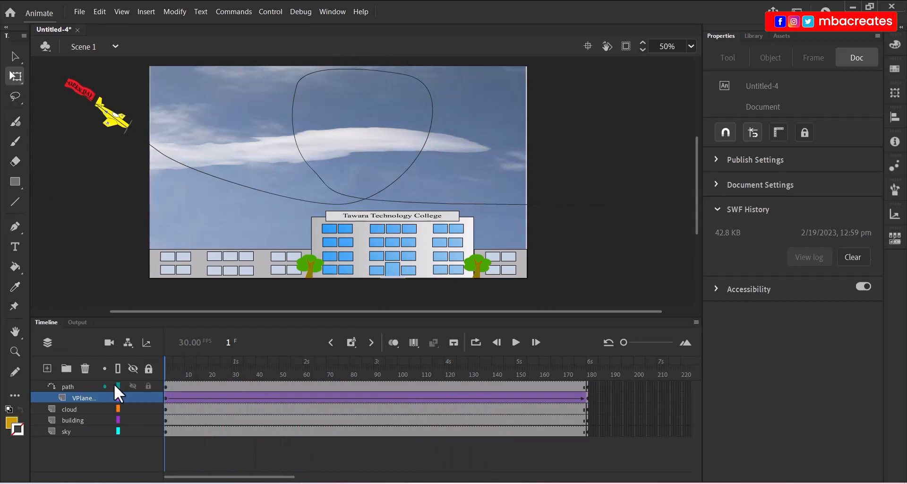
{"action": "left_click", "coordinate": [91, 398]}
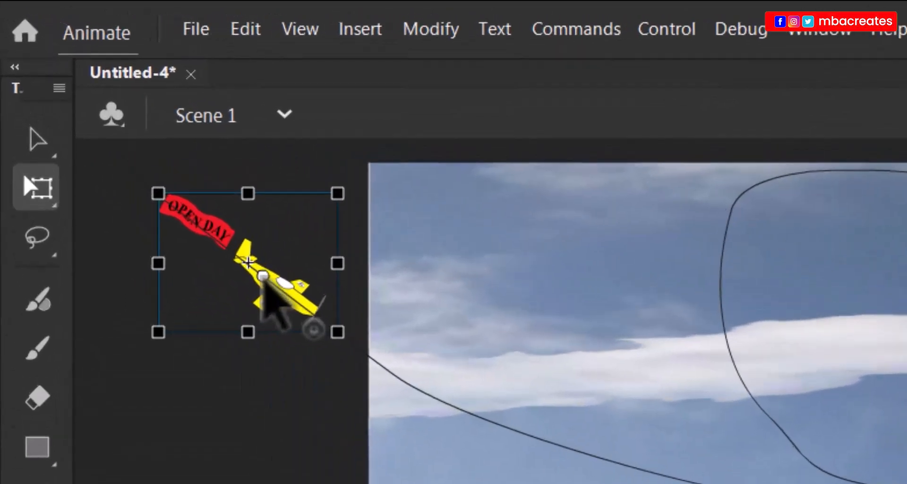
{"action": "left_click_drag", "start_coordinate": [262, 276], "coordinate": [263, 309]}
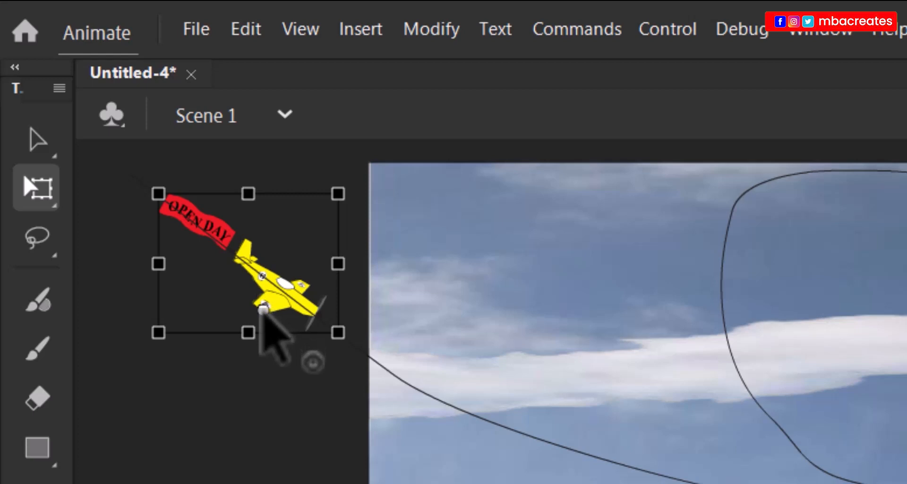
{"action": "left_click_drag", "start_coordinate": [263, 309], "coordinate": [263, 308]}
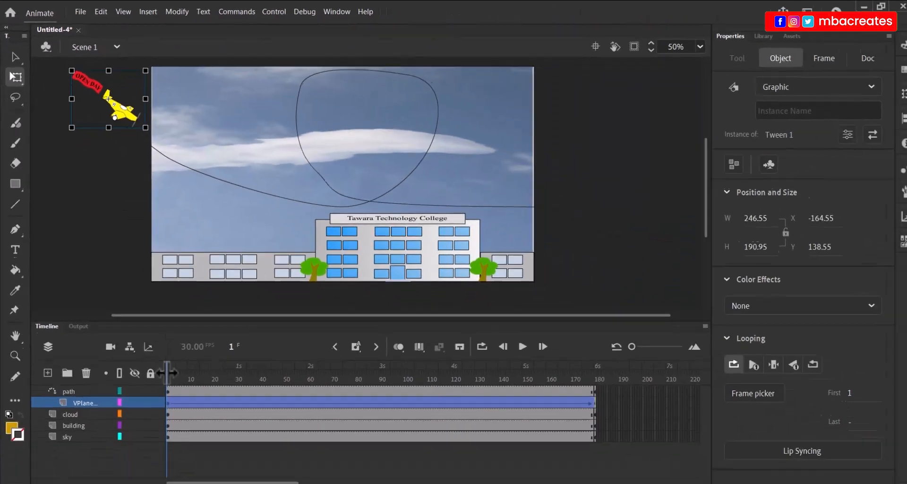
Step: At frame 180, move the plane's transformation point to its lower wing and snap that point to the path's end
{"action": "left_click_drag", "start_coordinate": [165, 364], "coordinate": [602, 444]}
{"action": "left_click", "coordinate": [583, 450]}
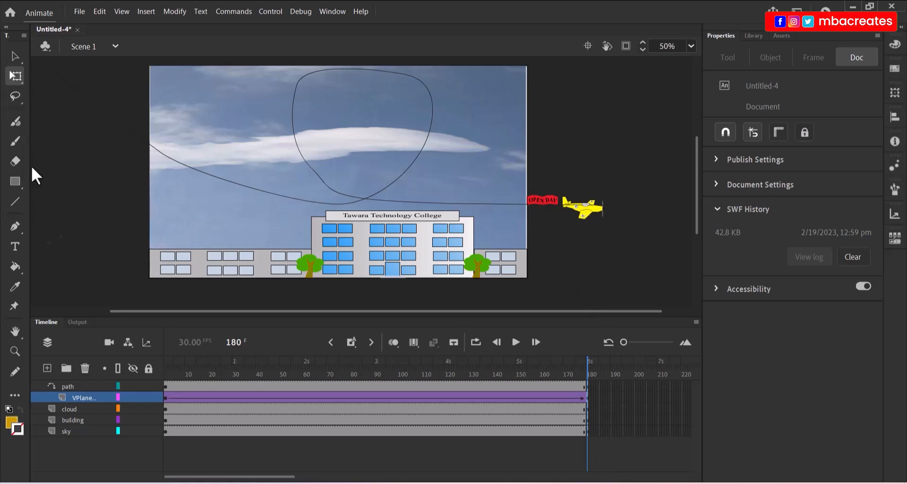
{"action": "left_click", "coordinate": [93, 396]}
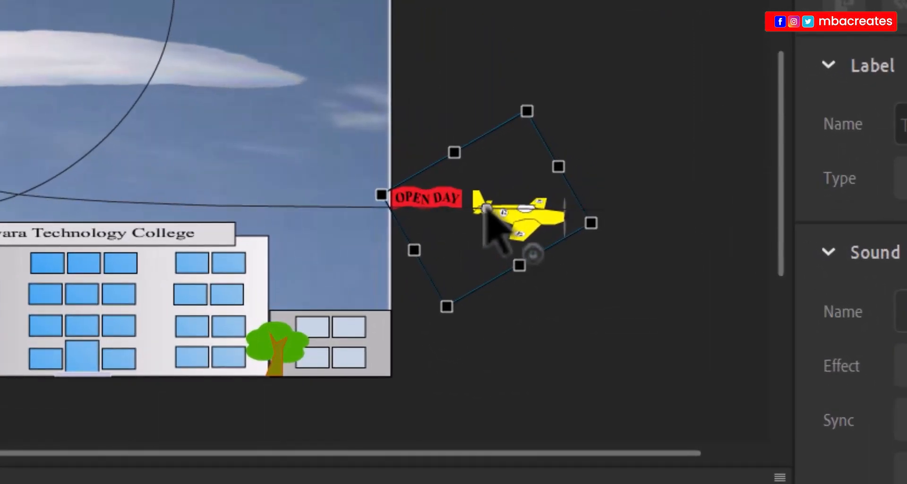
{"action": "left_click_drag", "start_coordinate": [486, 207], "coordinate": [522, 237]}
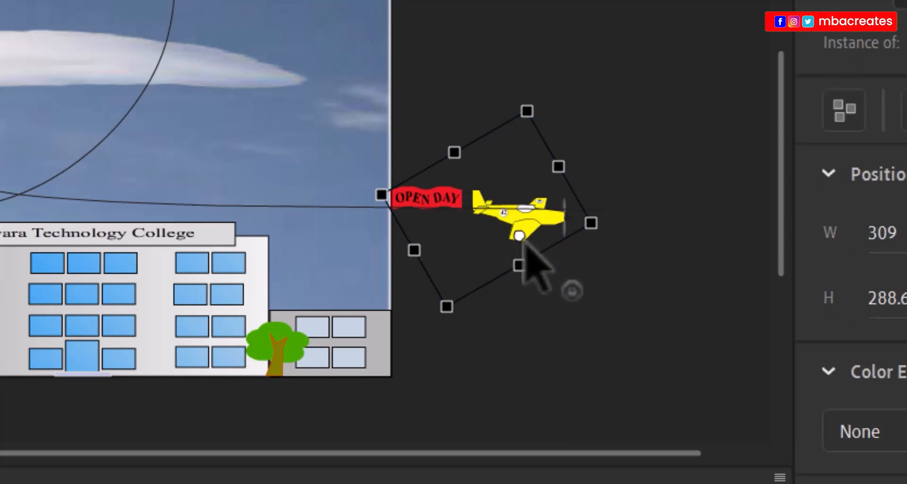
{"action": "left_click_drag", "start_coordinate": [539, 218], "coordinate": [543, 198]}
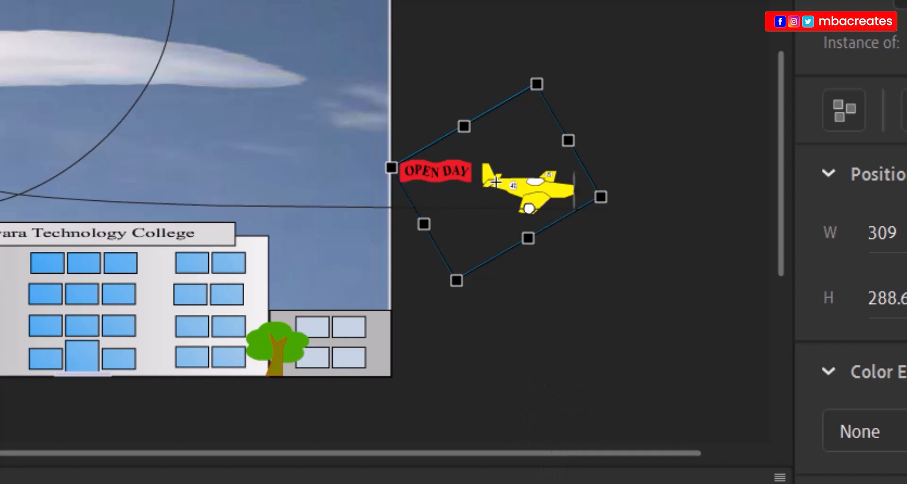
Step: Play the animation from frame 1 to check how the plane now follows the path
{"action": "left_click_drag", "start_coordinate": [584, 381], "coordinate": [150, 323]}
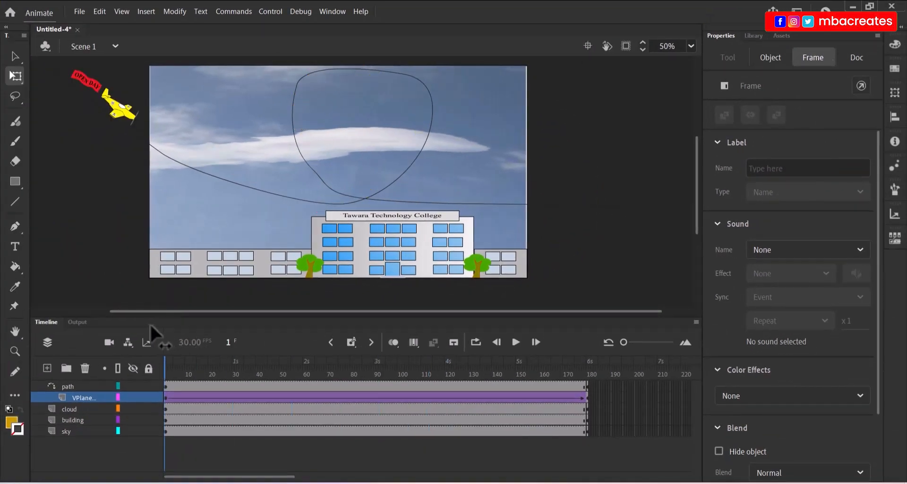
{"action": "left_click", "coordinate": [516, 342]}
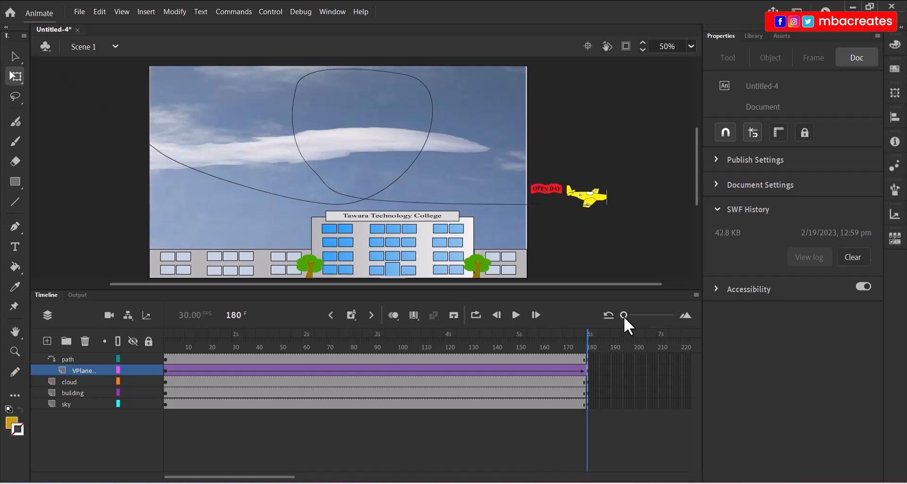
Step: Insert keyframes at frame 210 on all five layers, from sky up to path
{"action": "left_click_drag", "start_coordinate": [625, 316], "coordinate": [628, 316]}
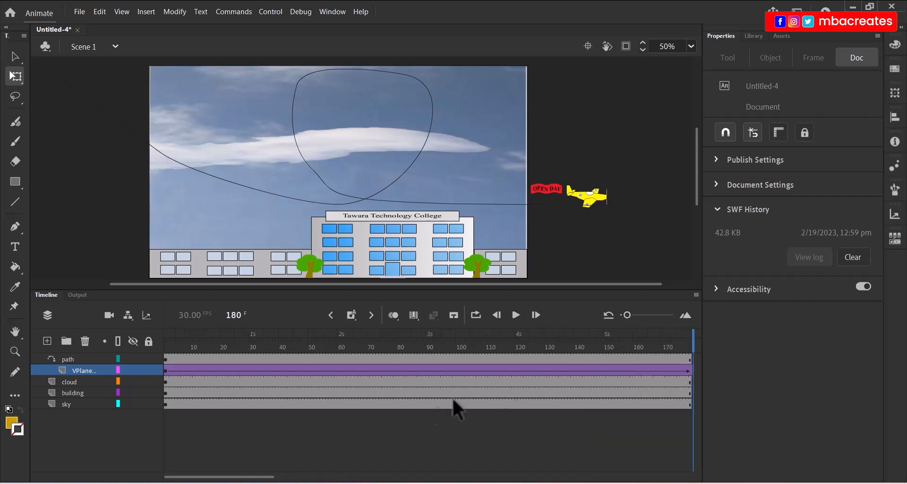
{"action": "left_click_drag", "start_coordinate": [263, 476], "coordinate": [330, 478]}
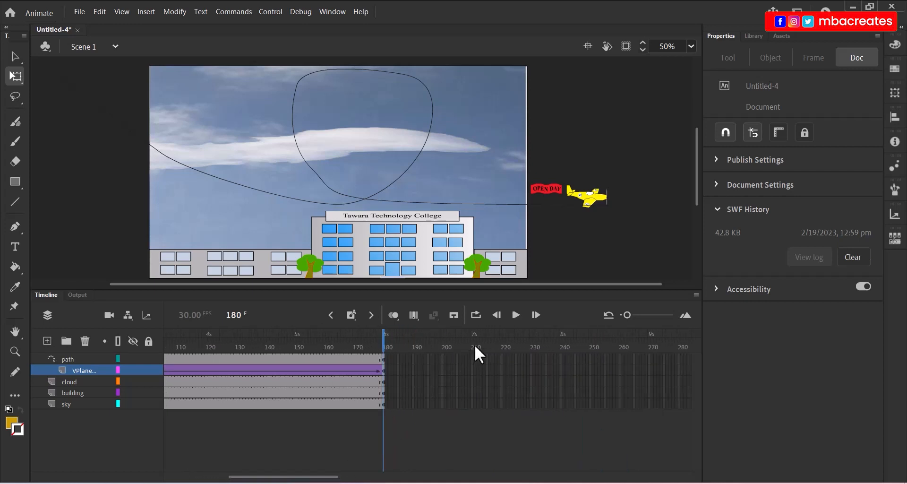
{"action": "left_click", "coordinate": [470, 405]}
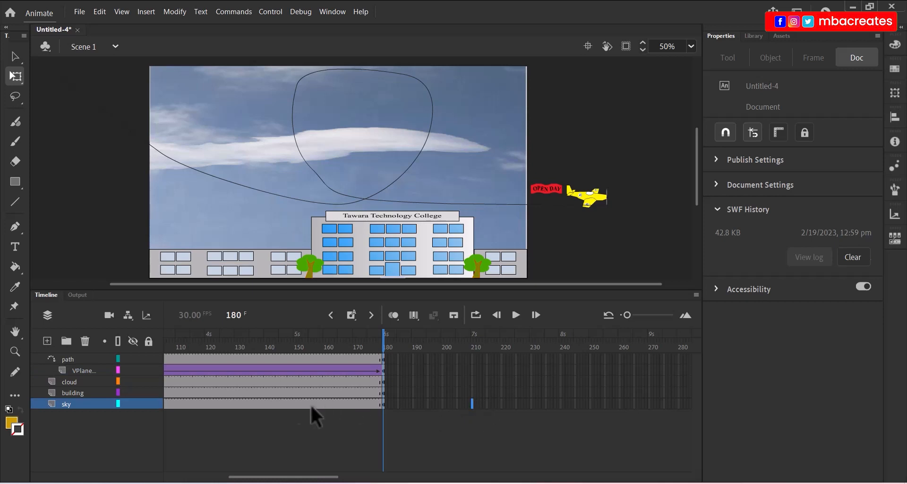
{"action": "left_click", "coordinate": [471, 358], "text": "shift"}
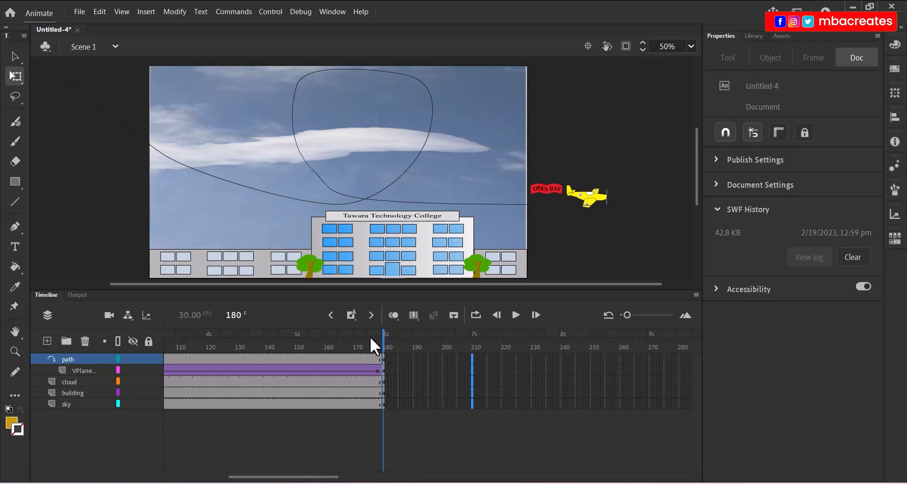
{"action": "left_click", "coordinate": [352, 316]}
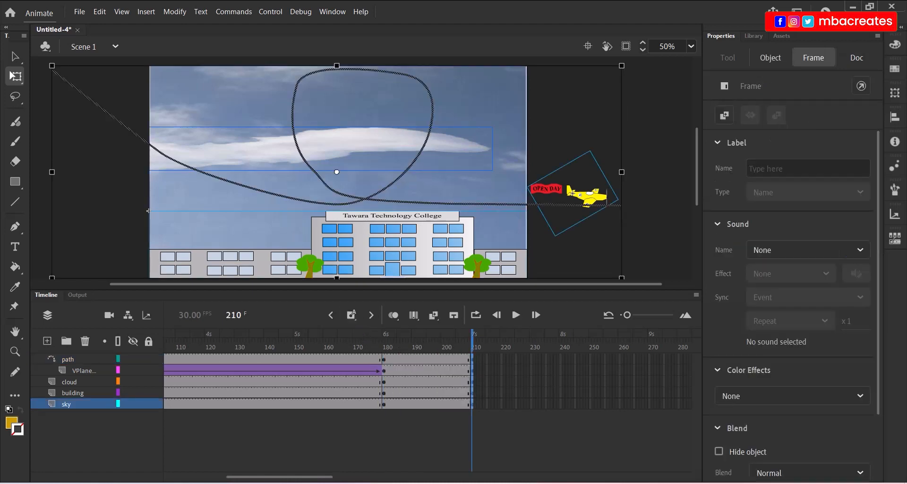
Step: Add a layer named path_2 above all the others and hide the original path layer
{"action": "mouse_move", "coordinate": [544, 483]}
{"action": "left_click", "coordinate": [48, 342]}
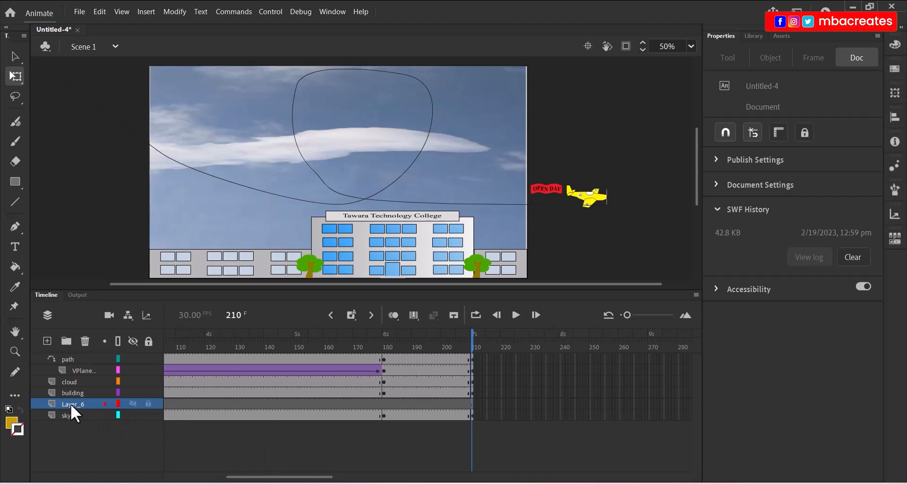
{"action": "left_click_drag", "start_coordinate": [70, 403], "coordinate": [55, 355]}
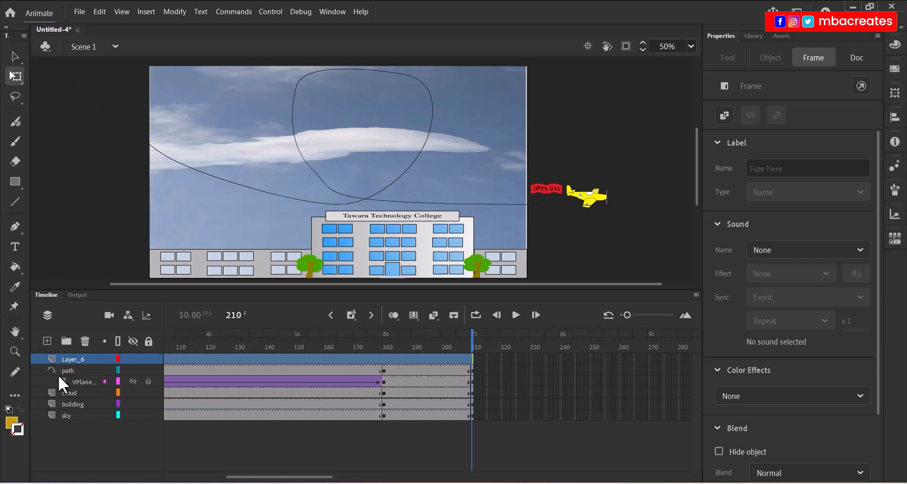
{"action": "double_click", "coordinate": [64, 361]}
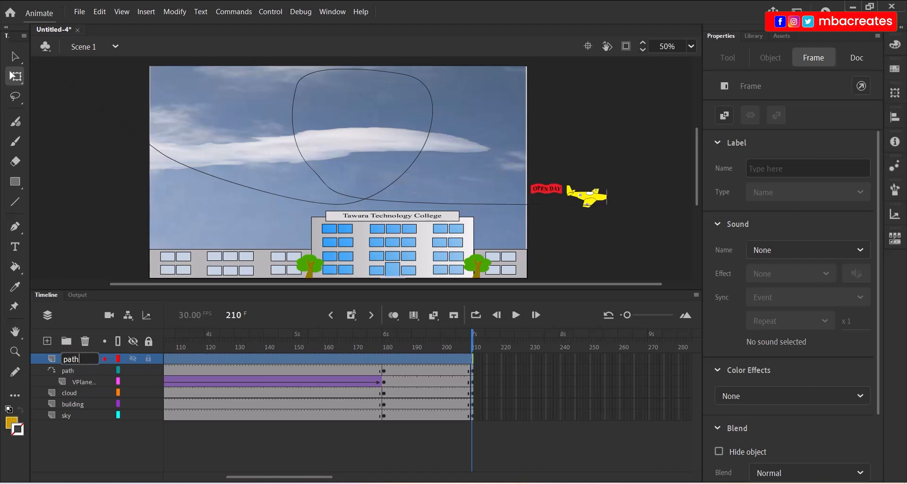
{"action": "type", "text": "path_2"}
{"action": "key", "text": "Return"}
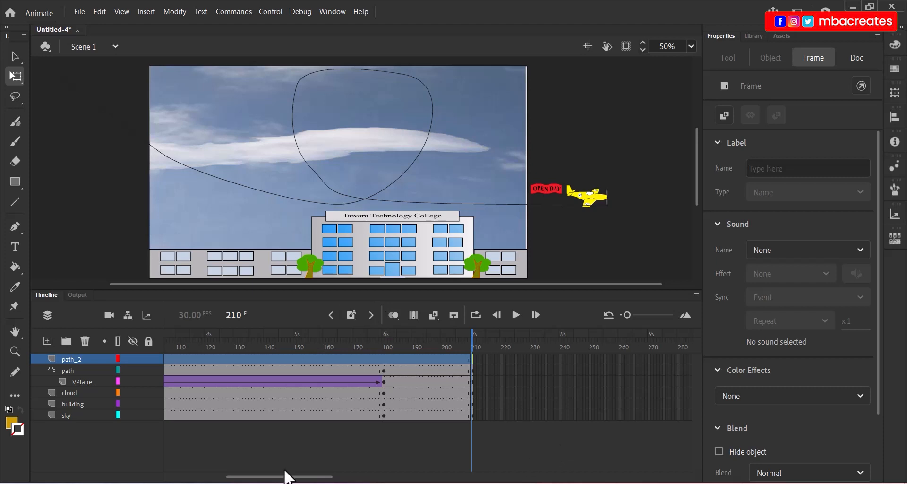
{"action": "left_click", "coordinate": [133, 371]}
{"action": "left_click", "coordinate": [236, 217]}
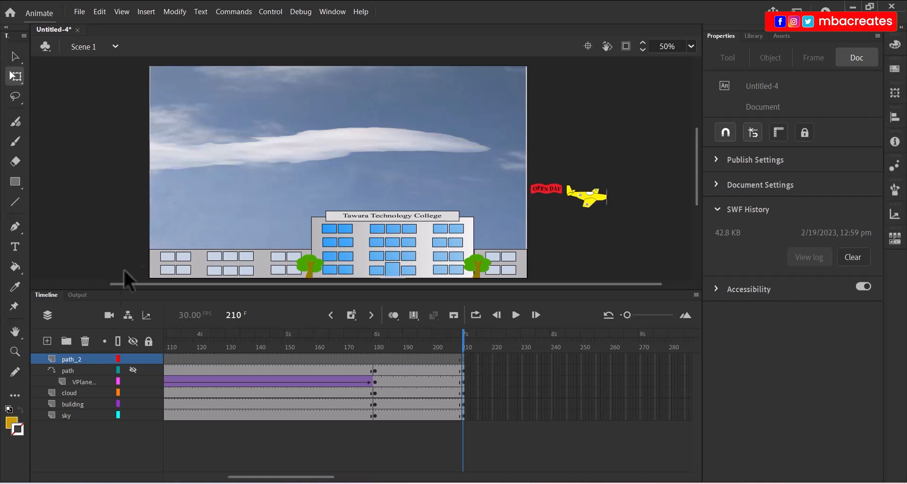
Step: Import VPlanePlus_GH011_11224.svg to the stage on a new layer at frame 210, with all paths in the same layer and frame
{"action": "left_click", "coordinate": [46, 341]}
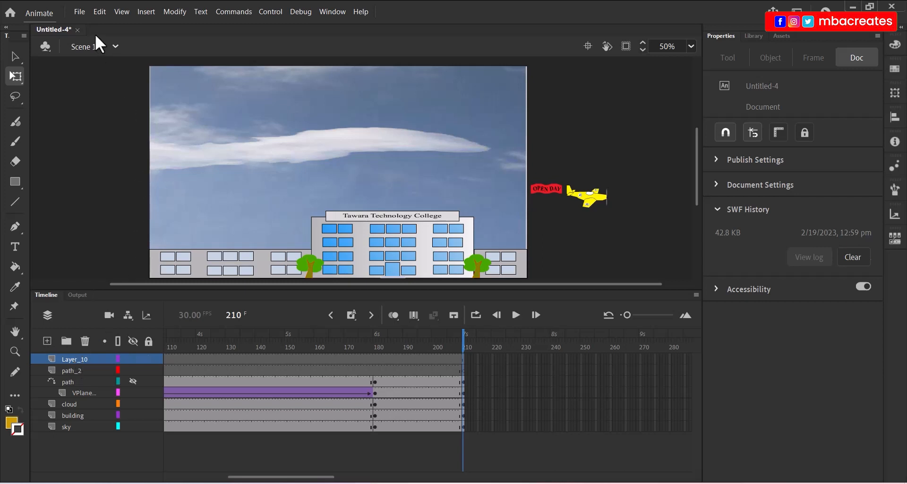
{"action": "left_click", "coordinate": [81, 11]}
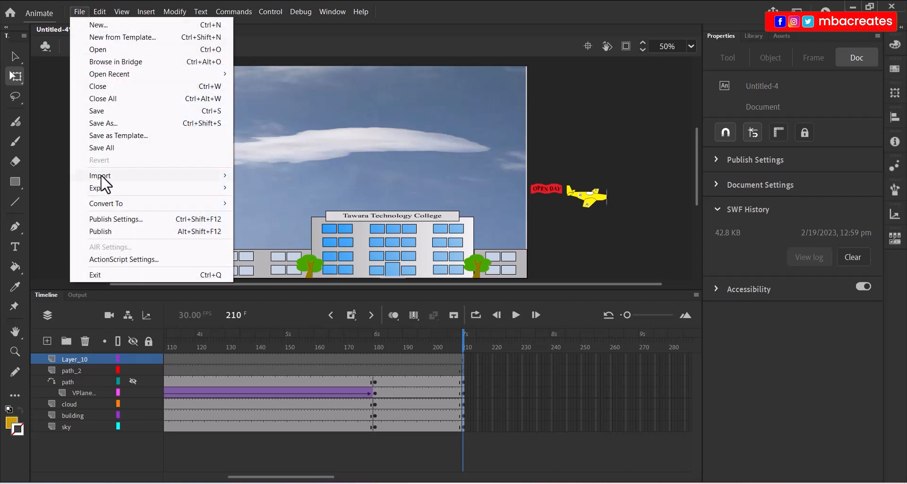
{"action": "mouse_move", "coordinate": [101, 176]}
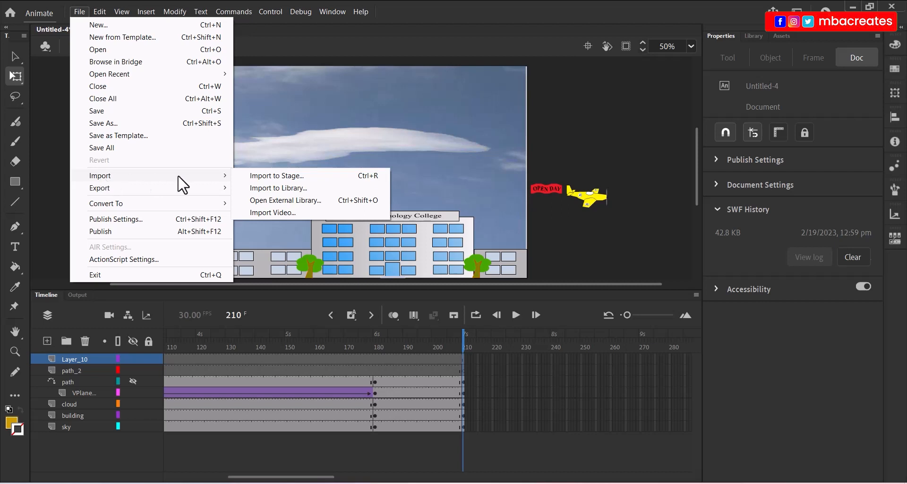
{"action": "left_click", "coordinate": [303, 176]}
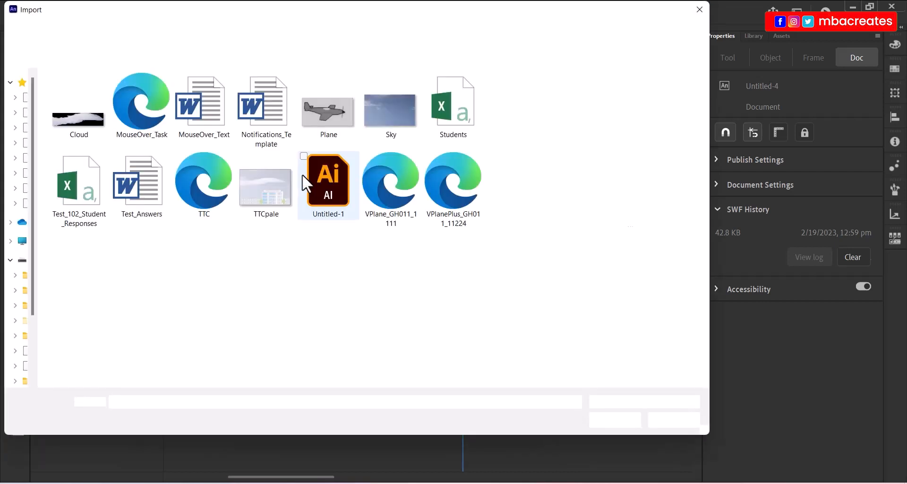
{"action": "left_click", "coordinate": [458, 177]}
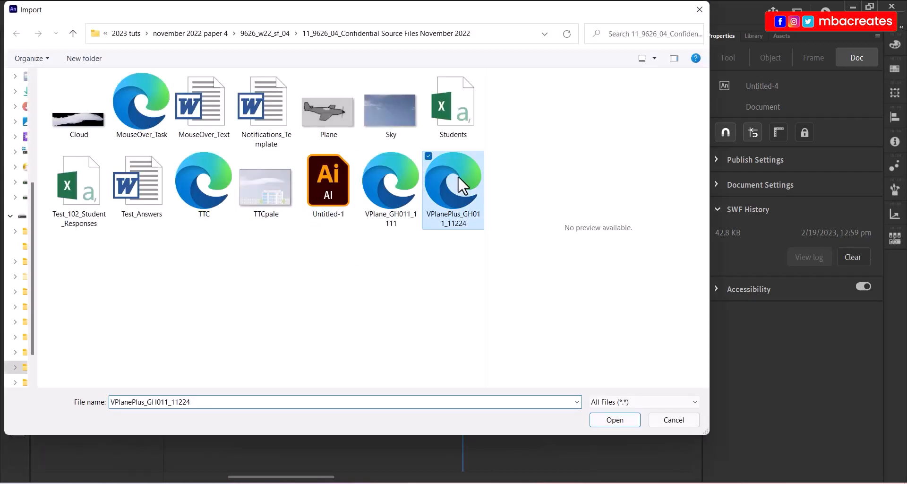
{"action": "left_click", "coordinate": [611, 420]}
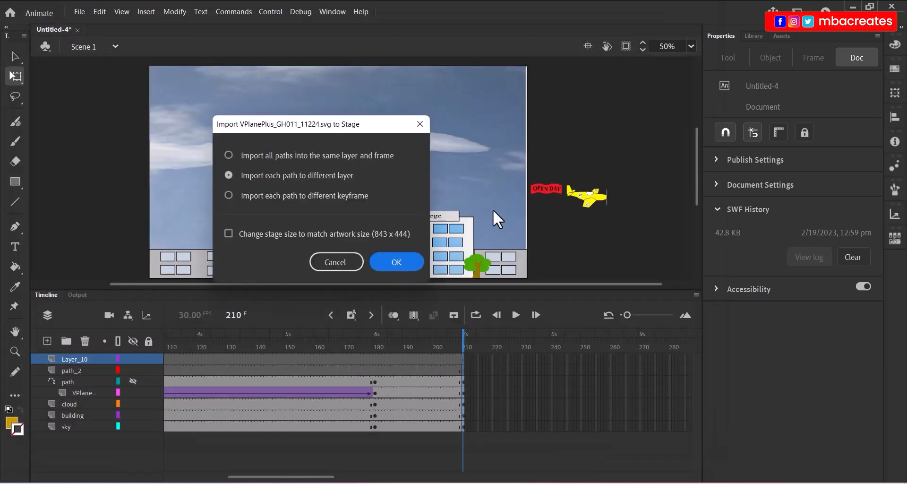
{"action": "left_click", "coordinate": [291, 157]}
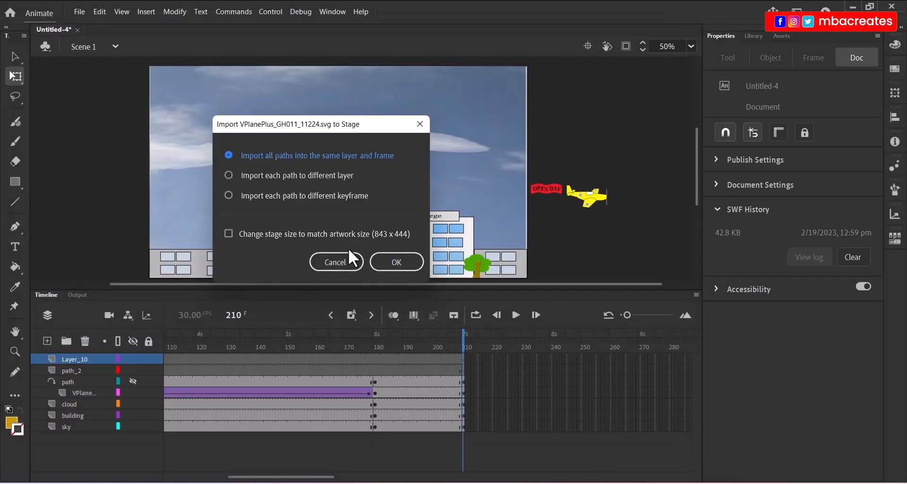
{"action": "left_click", "coordinate": [399, 263]}
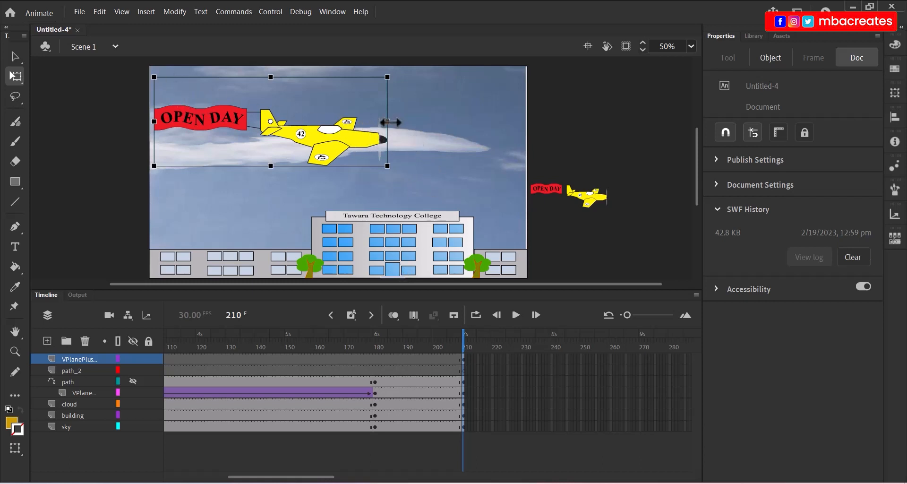
Step: Flip the imported banner plane horizontally on the stage so that its nose points the opposite way, and deselect it
{"action": "left_click_drag", "start_coordinate": [387, 122], "coordinate": [153, 121]}
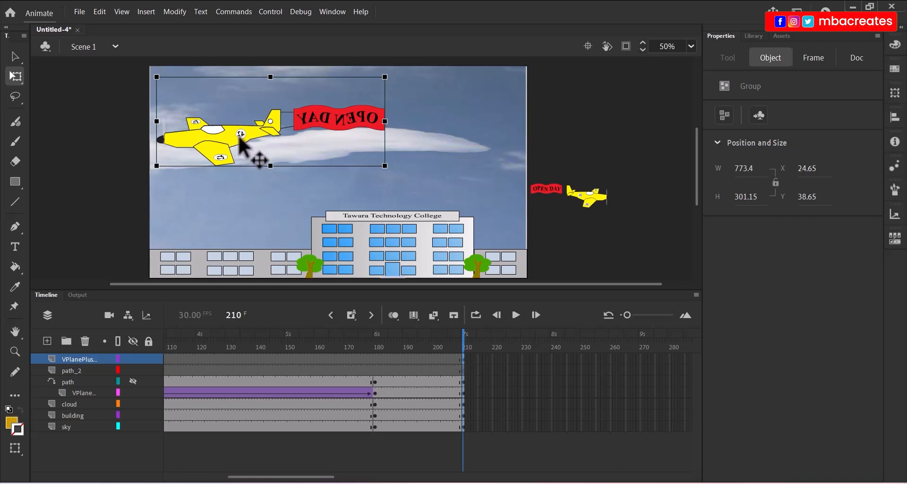
{"action": "left_click", "coordinate": [270, 184]}
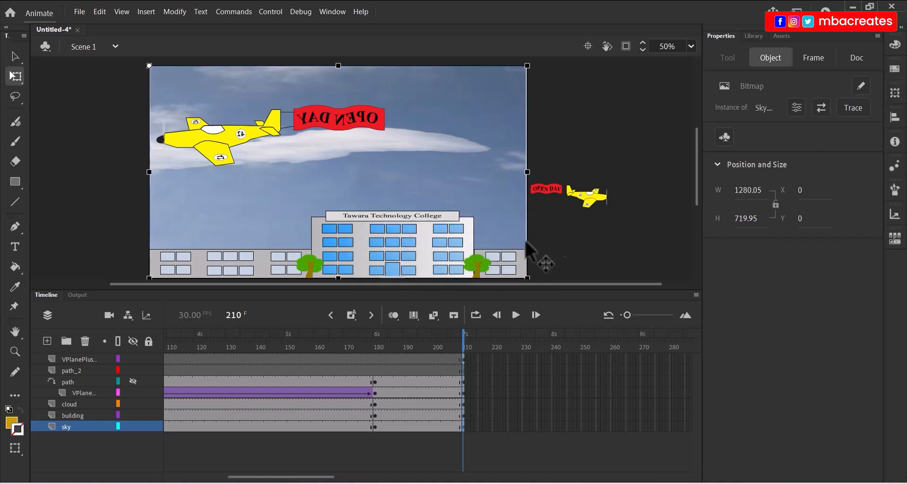
Step: Switch to the VPlanePlus_GH011_11224.svg document in Illustrator and move the OPEN DAY banner away from the tail to above the plane
{"action": "left_click", "coordinate": [497, 483]}
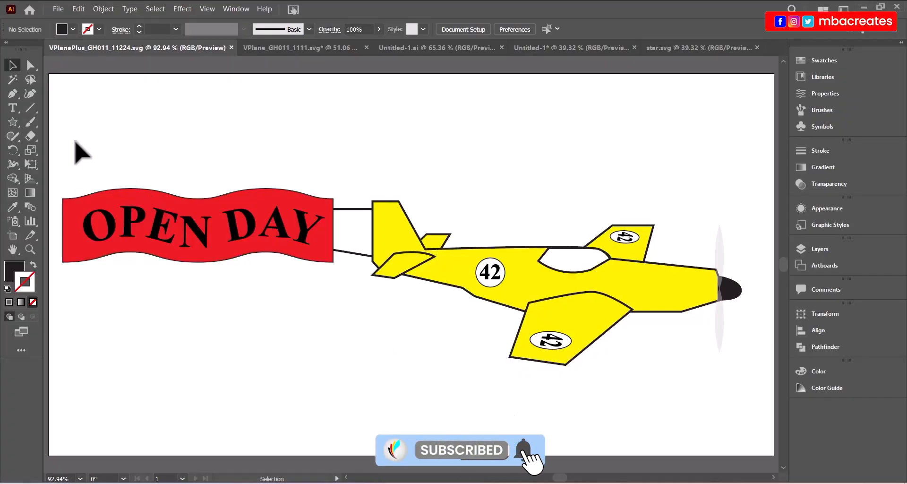
{"action": "left_click_drag", "start_coordinate": [75, 142], "coordinate": [731, 370]}
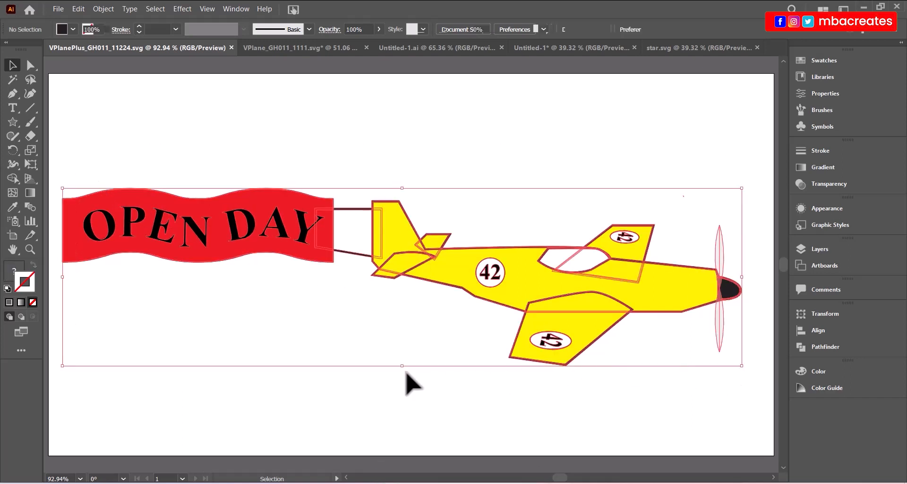
{"action": "left_click", "coordinate": [369, 390]}
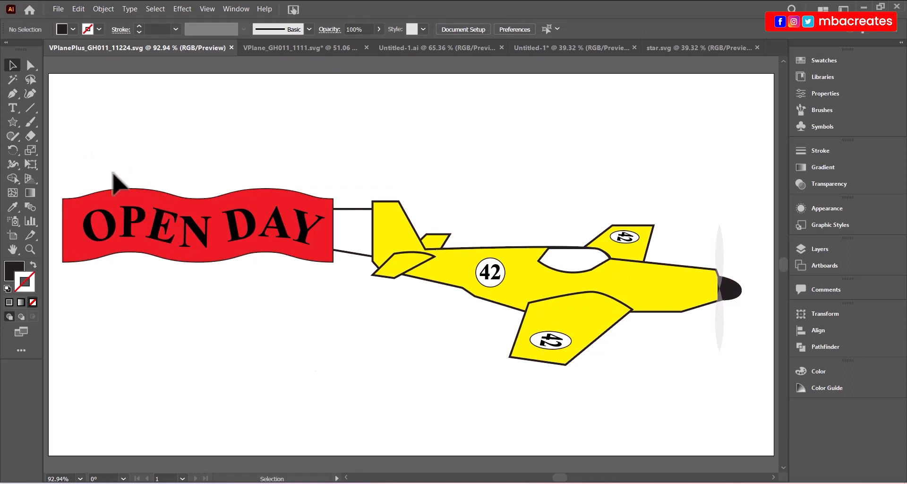
{"action": "left_click", "coordinate": [171, 206]}
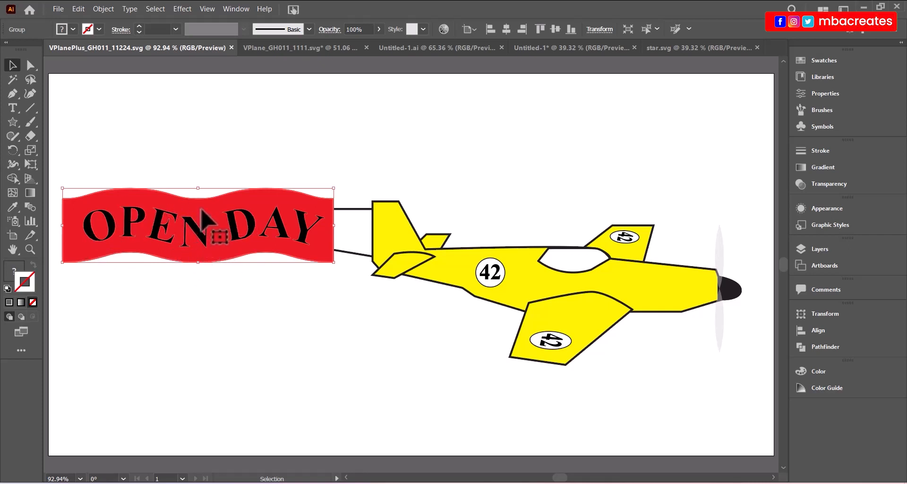
{"action": "left_click_drag", "start_coordinate": [227, 200], "coordinate": [580, 133]}
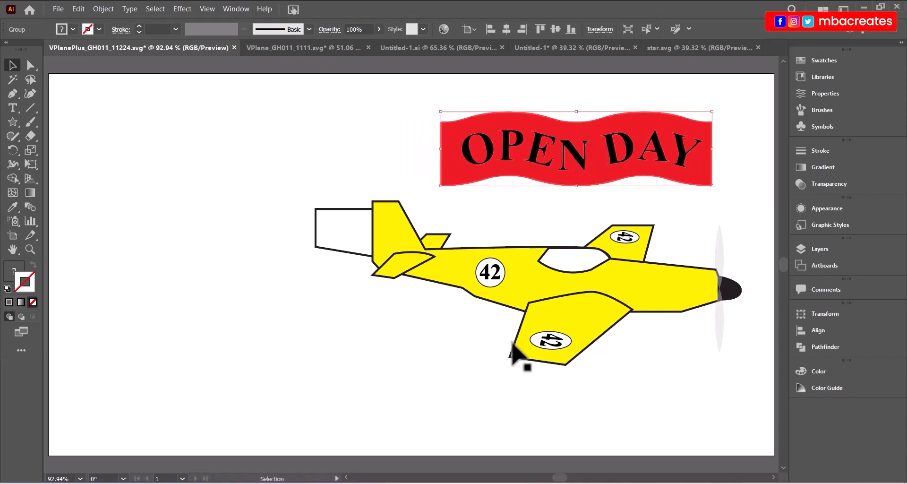
Step: Reflect the plane and its tow lines across the vertical axis, leaving the banner out
{"action": "left_click_drag", "start_coordinate": [302, 204], "coordinate": [730, 396]}
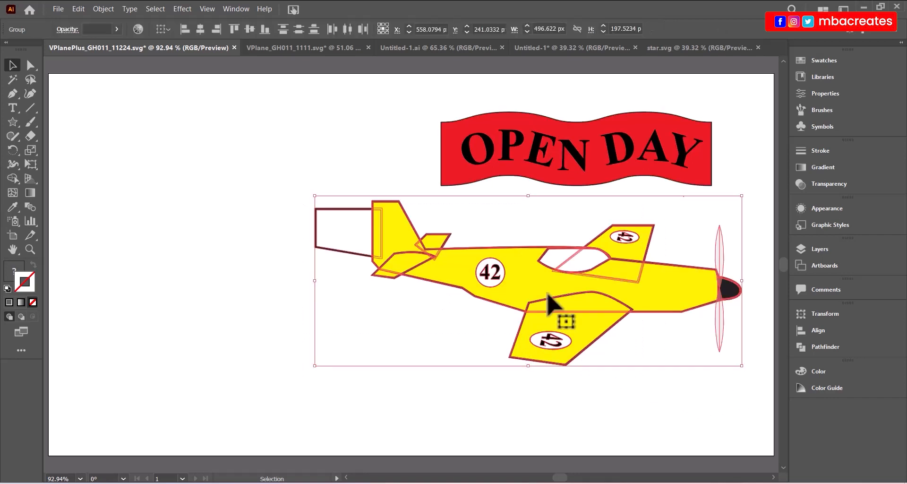
{"action": "left_click", "coordinate": [100, 9]}
{"action": "mouse_move", "coordinate": [111, 21]}
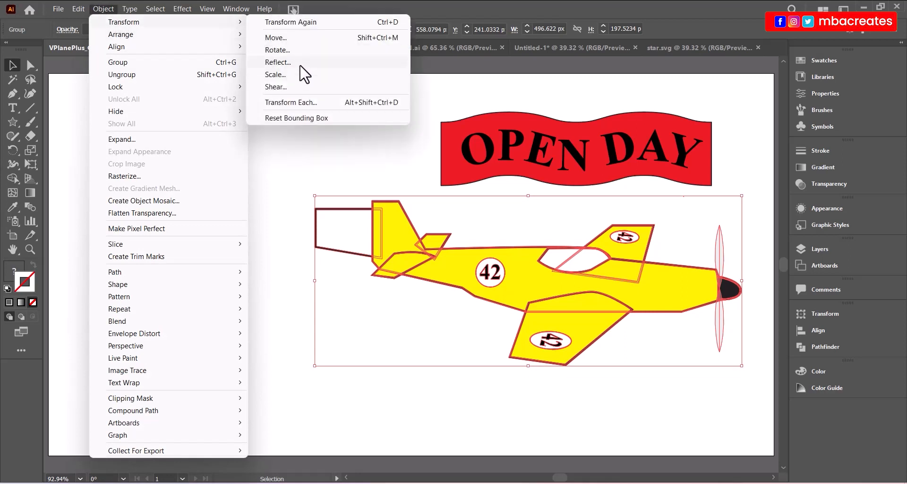
{"action": "left_click", "coordinate": [301, 65]}
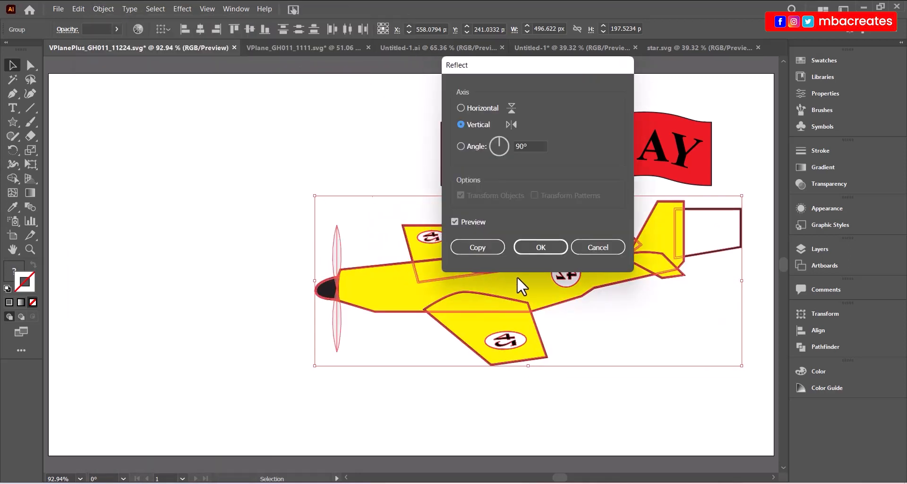
{"action": "left_click", "coordinate": [540, 249]}
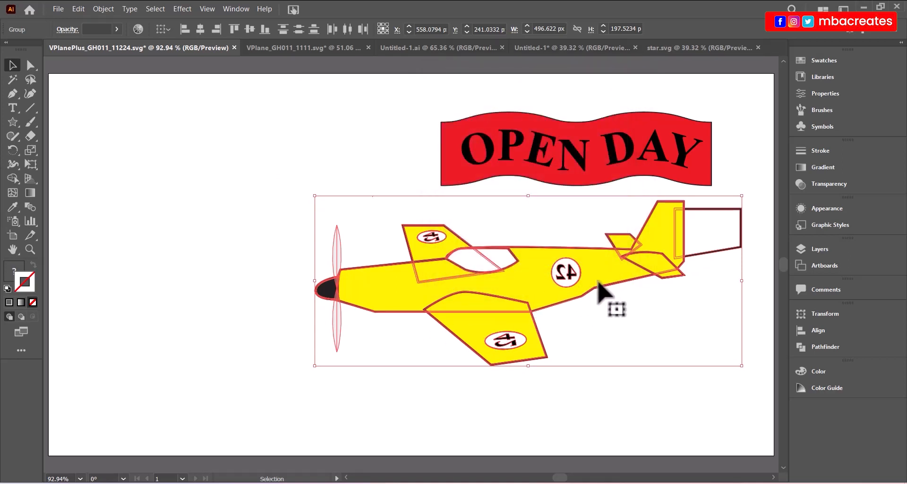
Step: Move the reflected plane to the artboard's left side and attach the OPEN DAY banner to the tow lines behind its tail
{"action": "left_click_drag", "start_coordinate": [605, 292], "coordinate": [351, 270]}
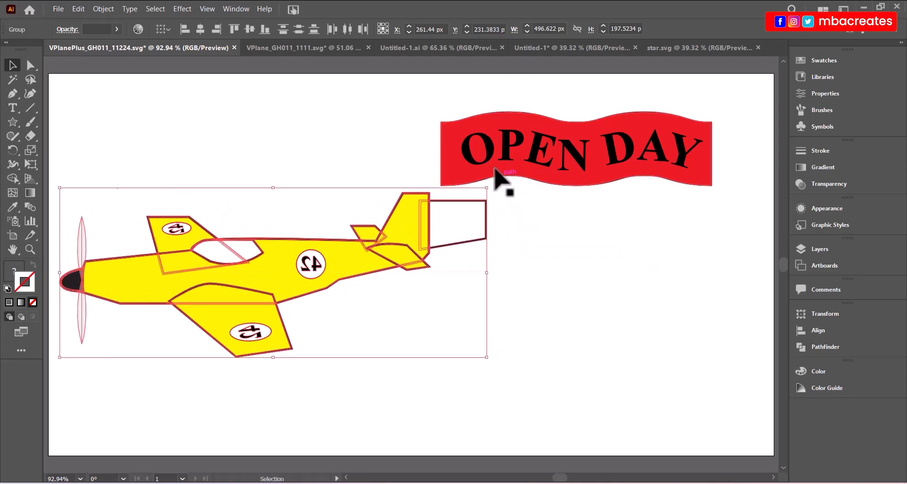
{"action": "left_click_drag", "start_coordinate": [547, 122], "coordinate": [593, 204]}
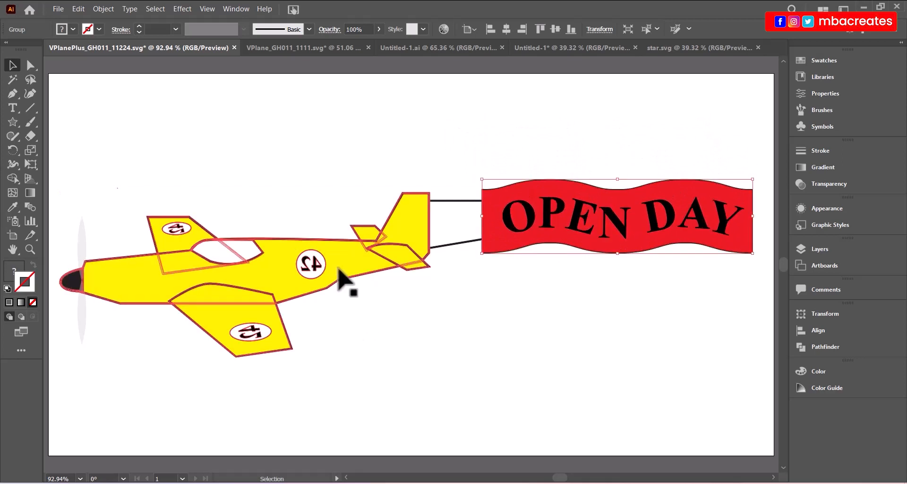
Step: Ungroup the reflected plane so its parts can be edited separately, and clear the selection
{"action": "left_click", "coordinate": [339, 268]}
{"action": "right_click", "coordinate": [345, 289]}
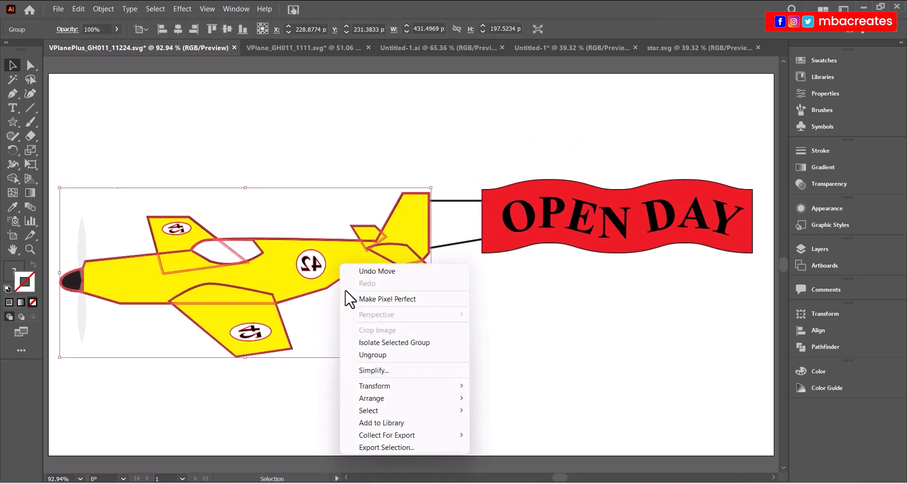
{"action": "left_click", "coordinate": [373, 355]}
{"action": "left_click", "coordinate": [468, 380]}
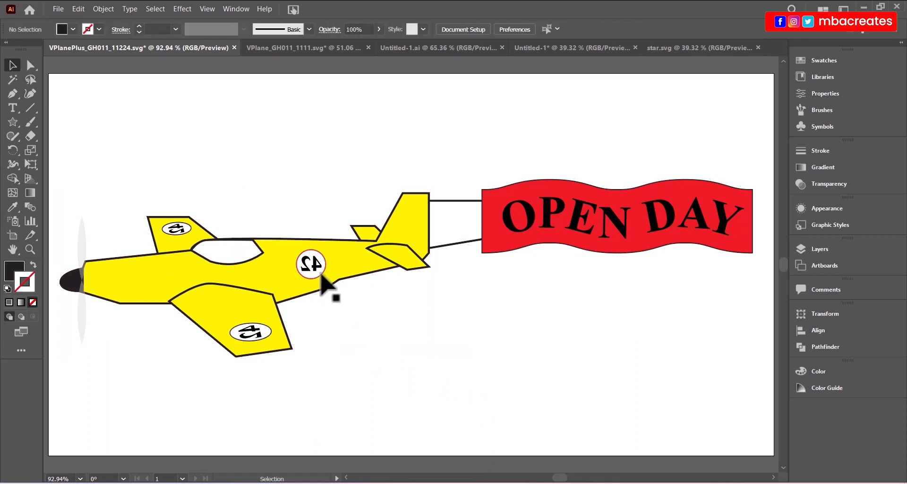
Step: Reflect the round 42 badge on the fuselage across the vertical axis so the number reads correctly
{"action": "left_click", "coordinate": [321, 284]}
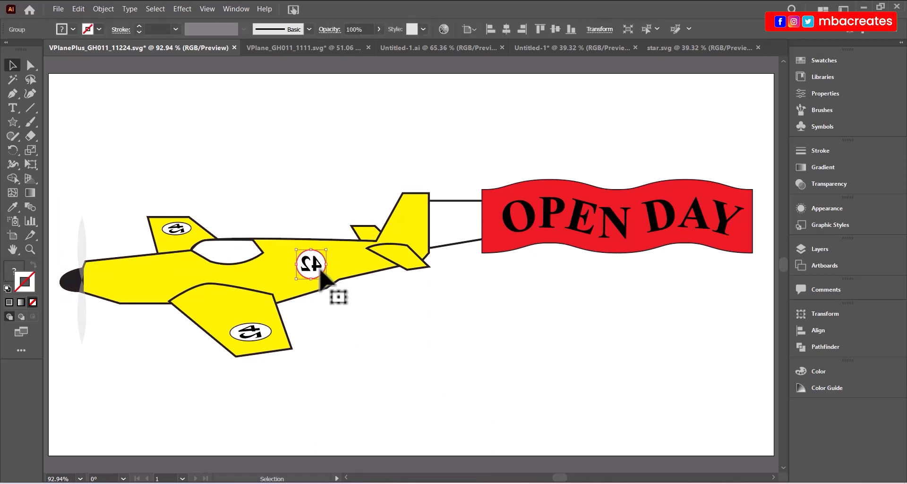
{"action": "left_click_drag", "start_coordinate": [321, 276], "coordinate": [321, 267]}
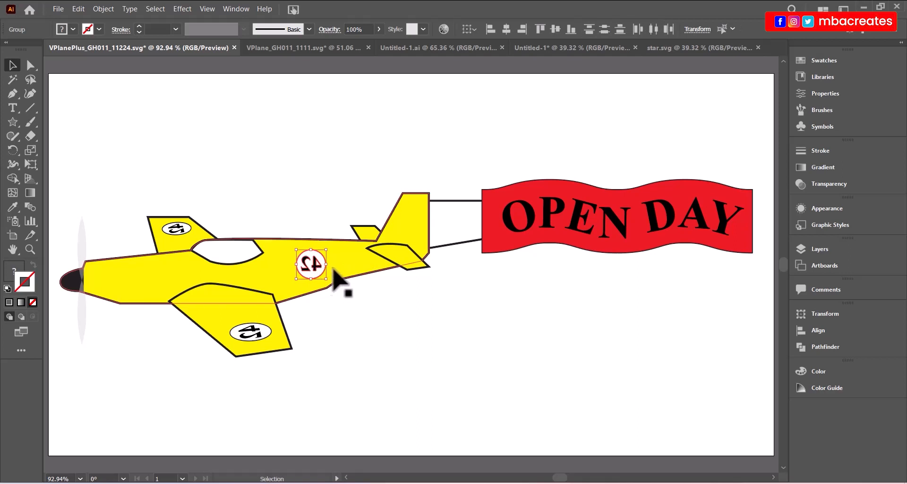
{"action": "left_click", "coordinate": [104, 9]}
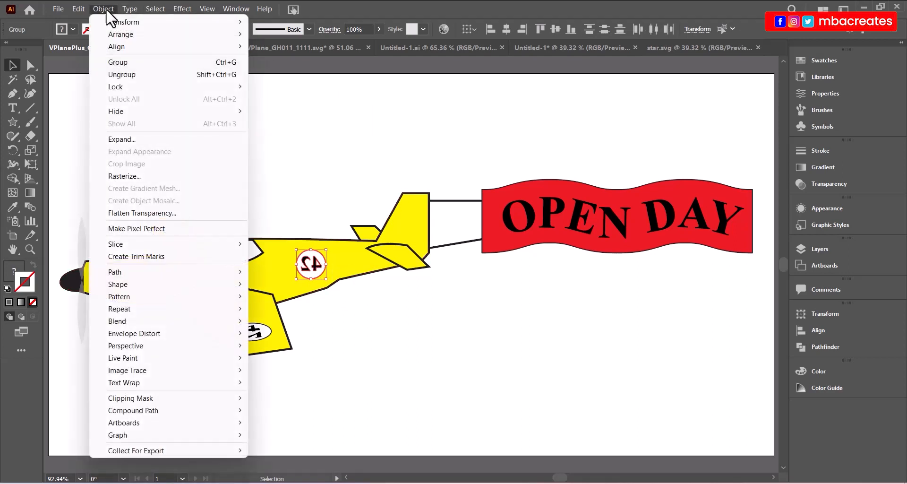
{"action": "mouse_move", "coordinate": [112, 22]}
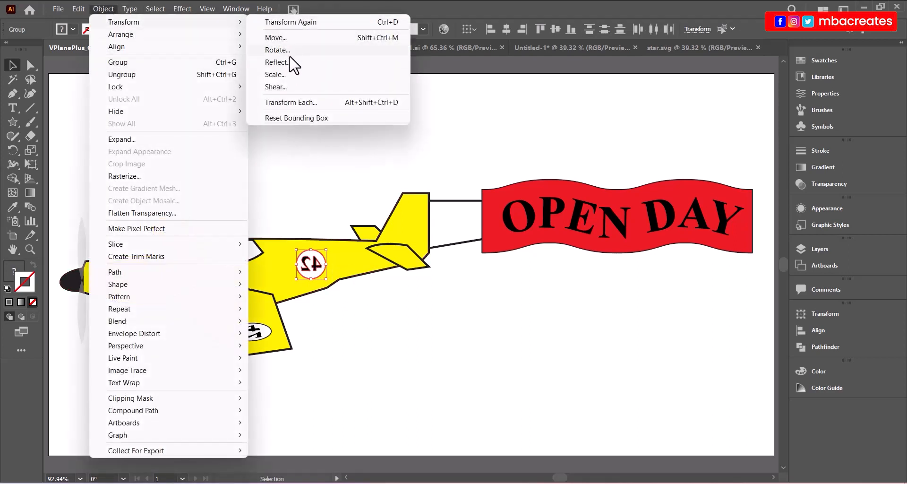
{"action": "left_click", "coordinate": [287, 62]}
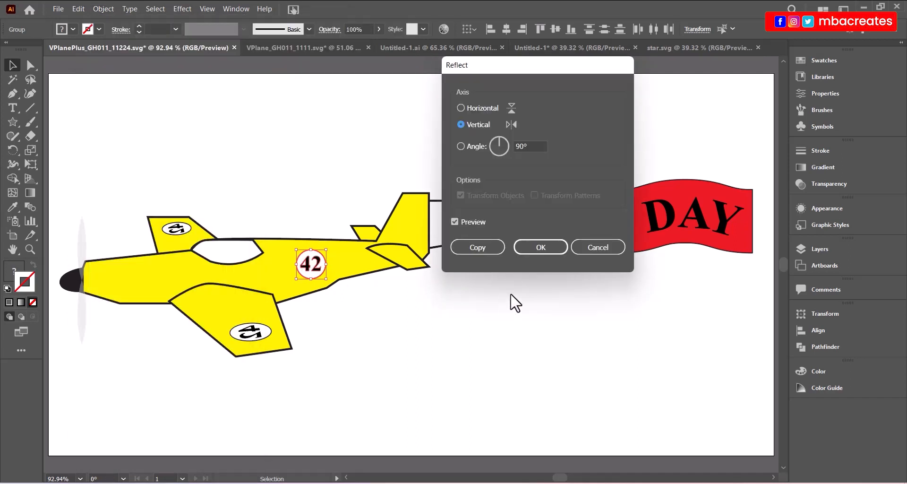
{"action": "left_click", "coordinate": [548, 247]}
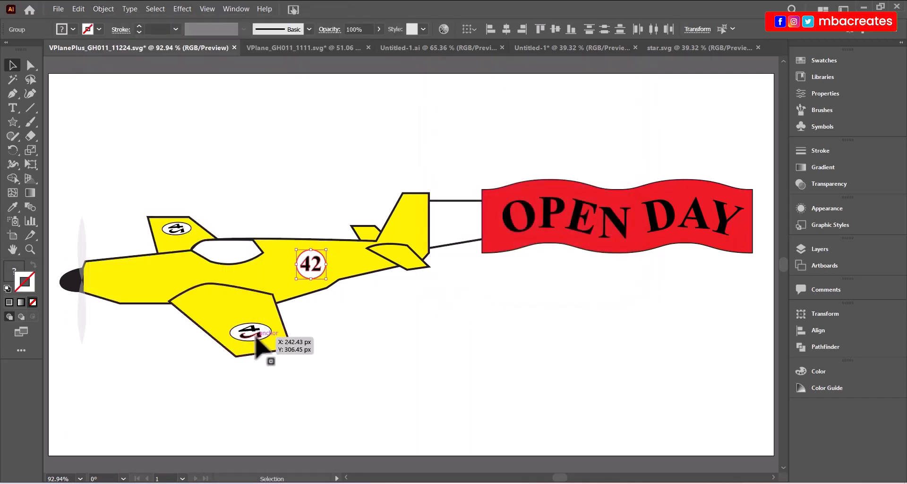
Step: Reflect the 42 badge on the near wing across the horizontal axis and rotate it slightly to follow the wing
{"action": "left_click", "coordinate": [257, 340]}
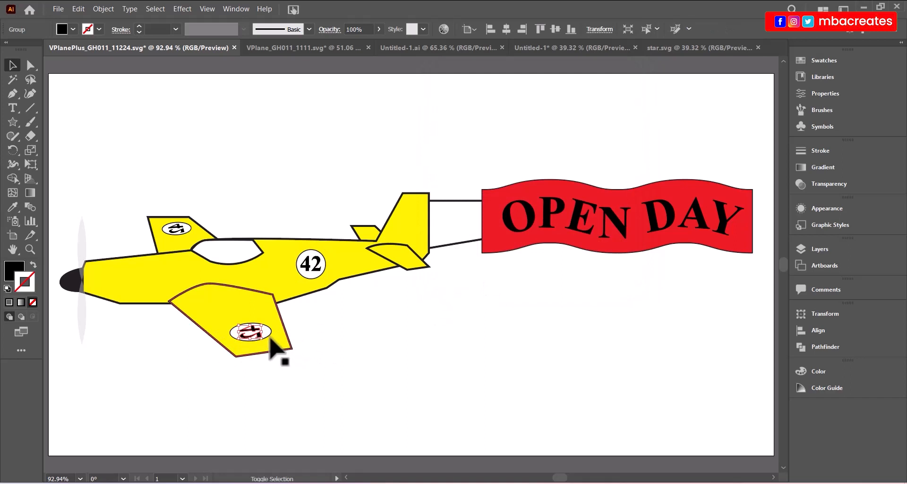
{"action": "left_click", "coordinate": [269, 332], "text": "shift"}
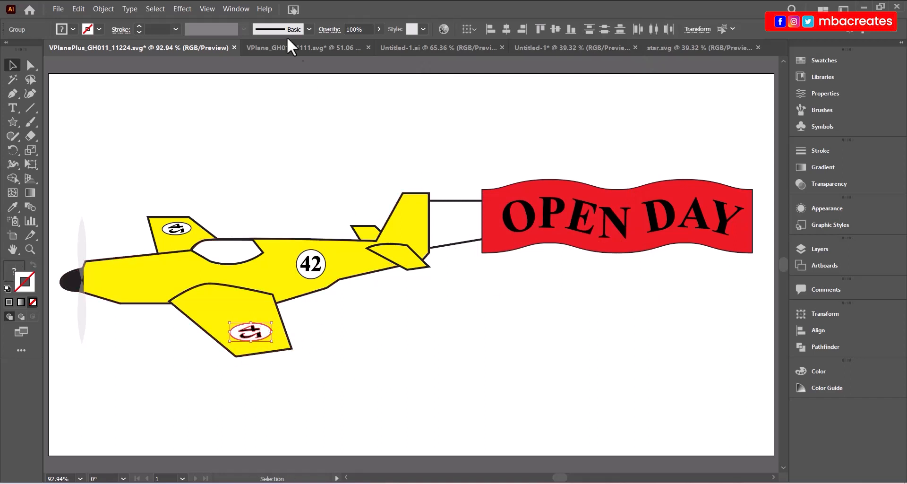
{"action": "left_click", "coordinate": [110, 10]}
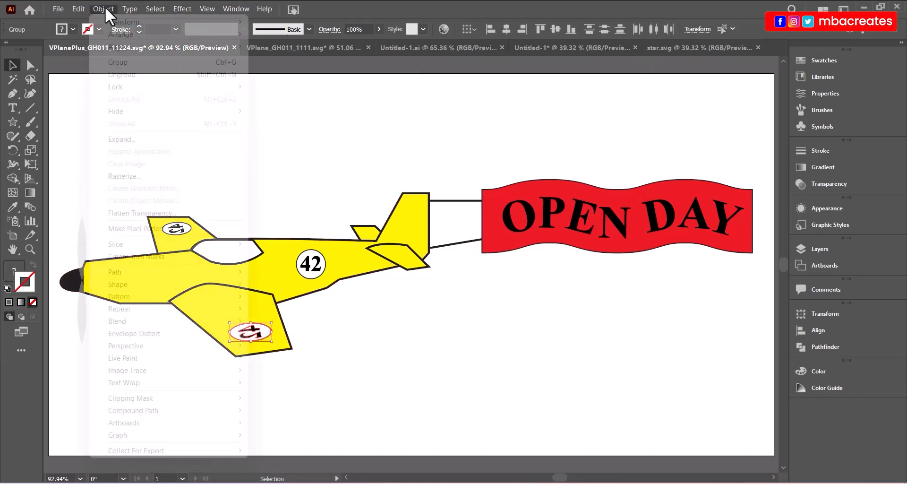
{"action": "mouse_move", "coordinate": [124, 24]}
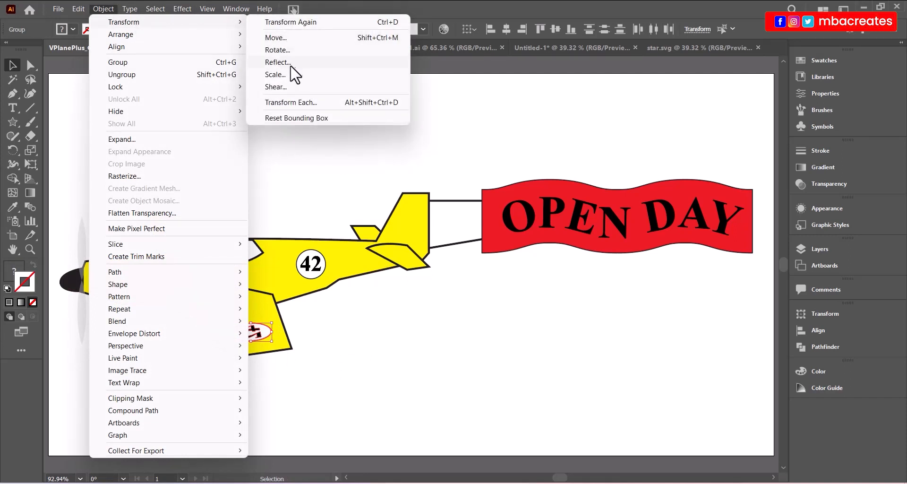
{"action": "left_click", "coordinate": [290, 65]}
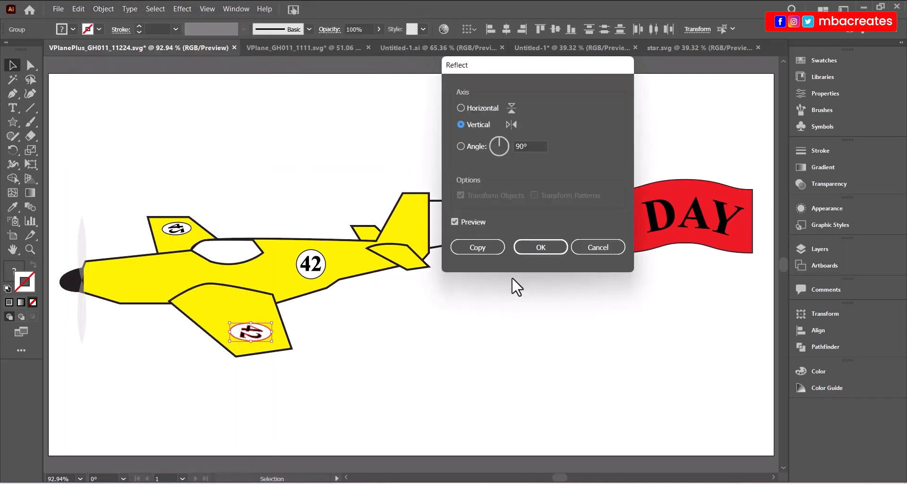
{"action": "left_click", "coordinate": [481, 108]}
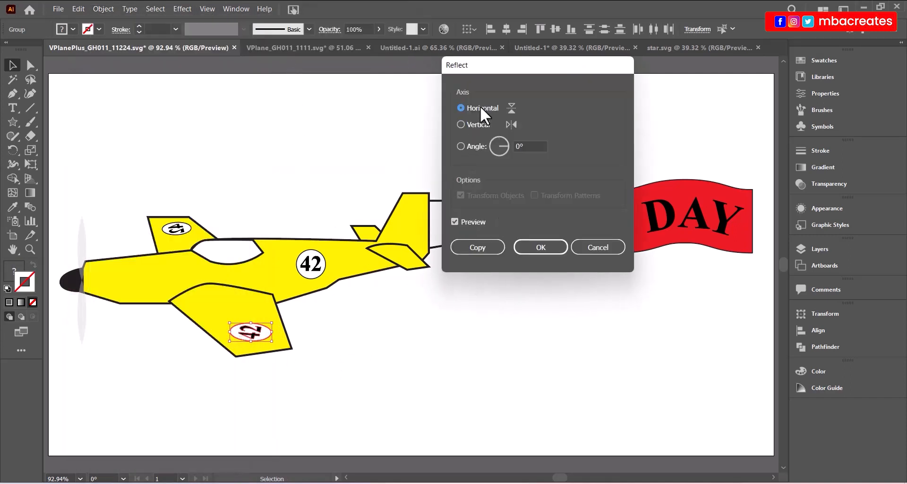
{"action": "left_click", "coordinate": [540, 247]}
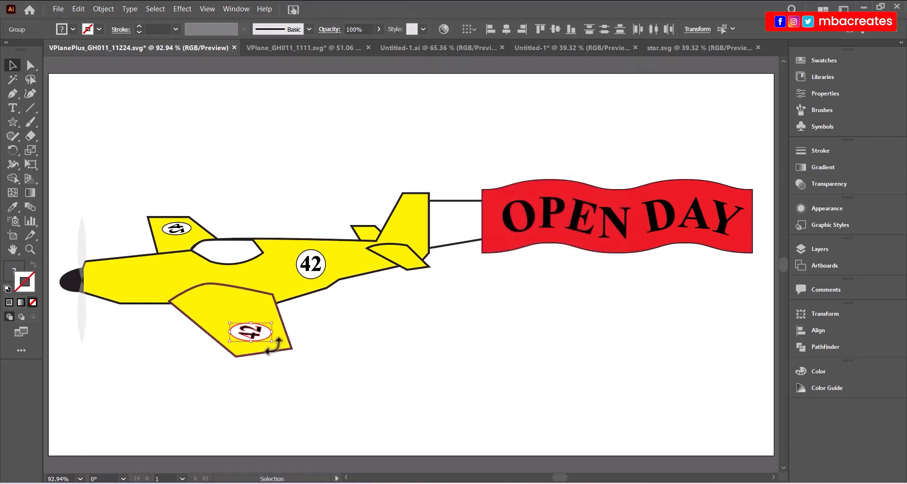
{"action": "left_click_drag", "start_coordinate": [274, 345], "coordinate": [278, 346]}
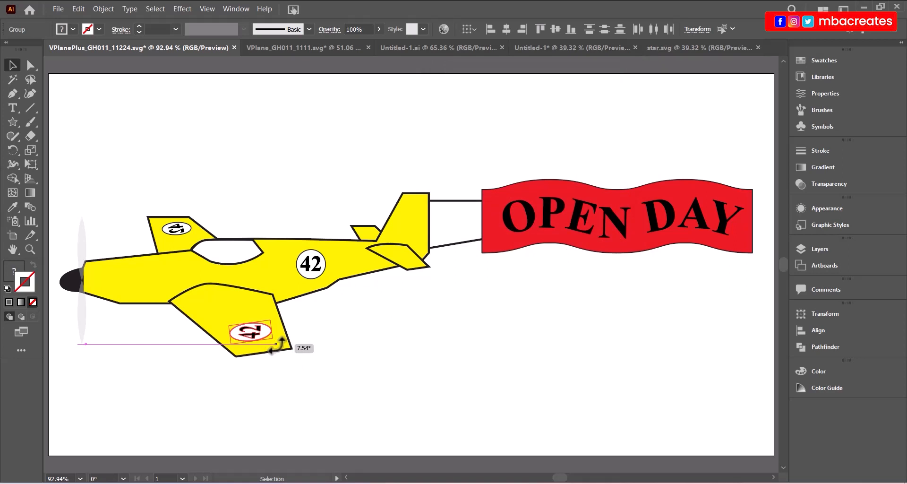
{"action": "left_click_drag", "start_coordinate": [276, 345], "coordinate": [278, 348]}
Step: Reflect the 42 badge on the far wing across the horizontal axis, tilt it slightly, and clear the selection
{"action": "left_click", "coordinate": [191, 231]}
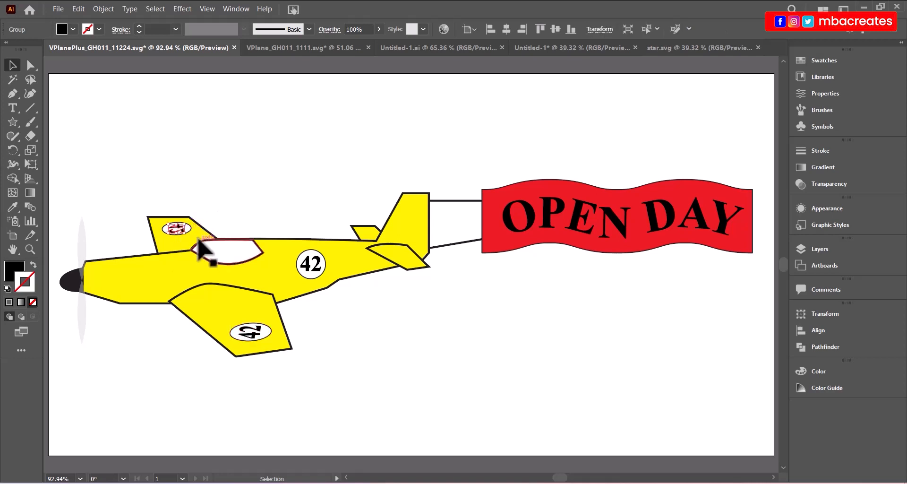
{"action": "left_click", "coordinate": [190, 229], "text": "shift"}
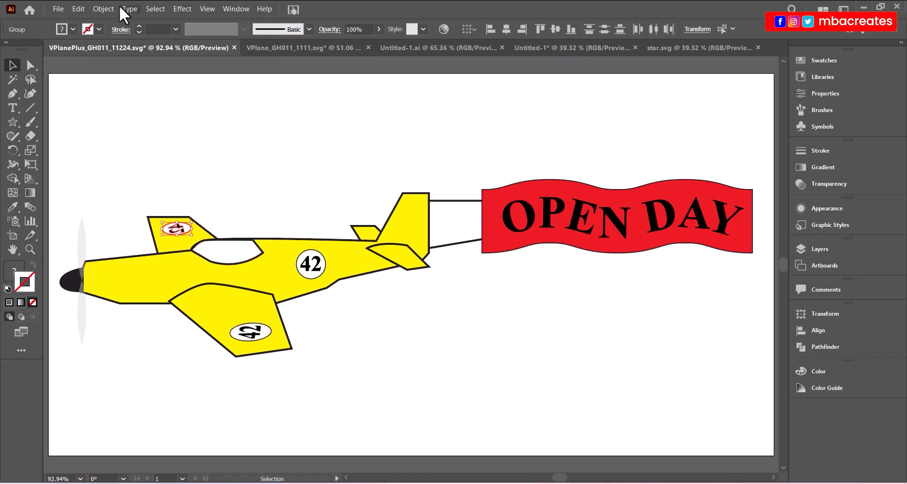
{"action": "left_click", "coordinate": [104, 11]}
{"action": "mouse_move", "coordinate": [114, 24]}
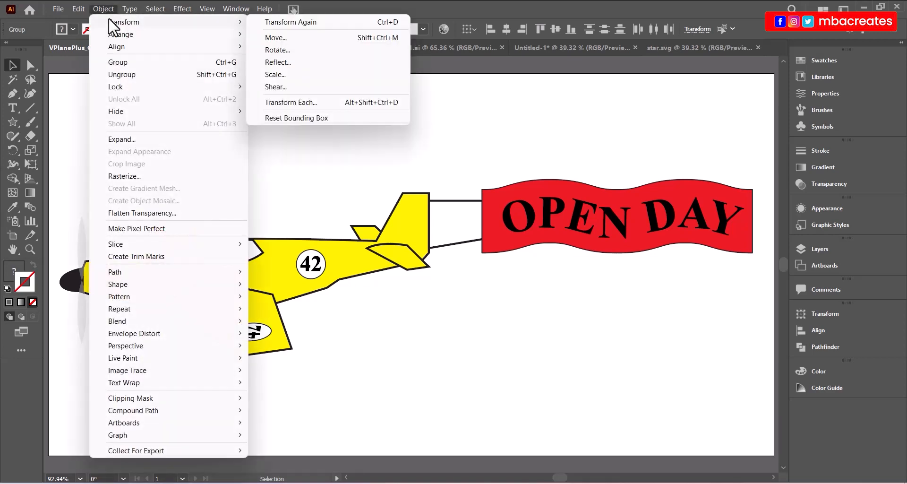
{"action": "left_click", "coordinate": [292, 65]}
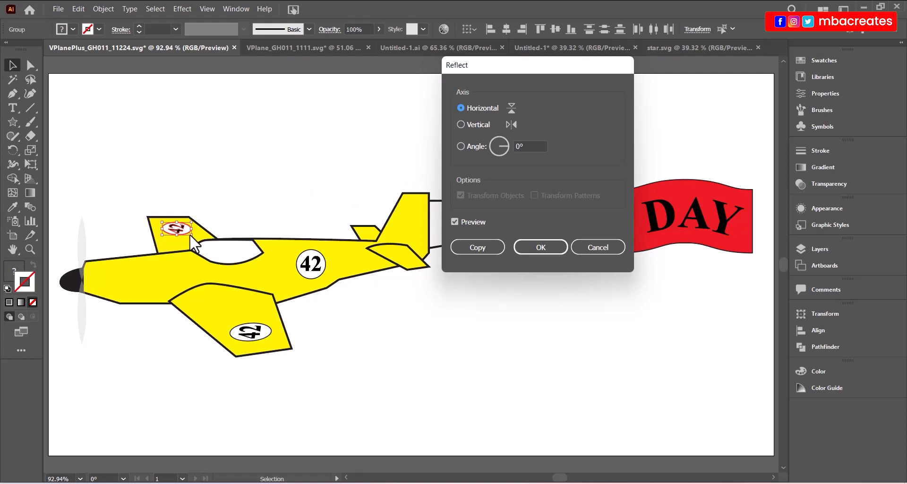
{"action": "left_click", "coordinate": [539, 247]}
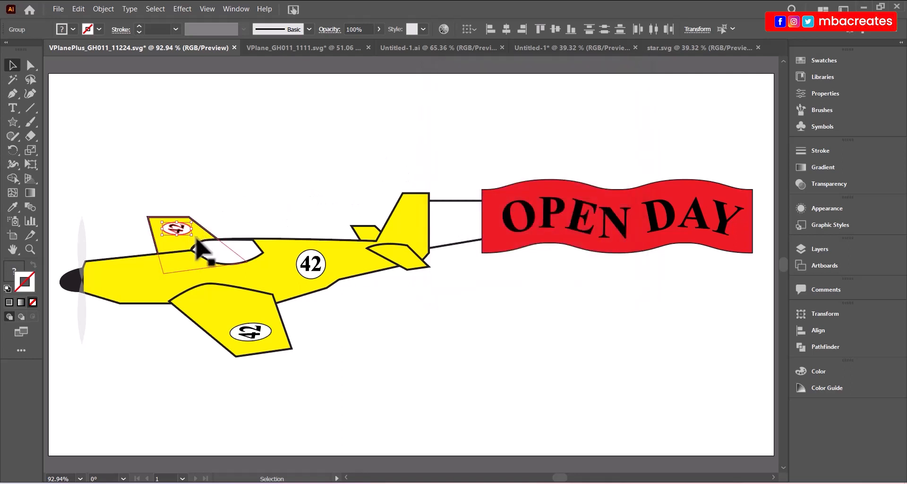
{"action": "left_click_drag", "start_coordinate": [195, 233], "coordinate": [198, 235]}
{"action": "left_click", "coordinate": [297, 209]}
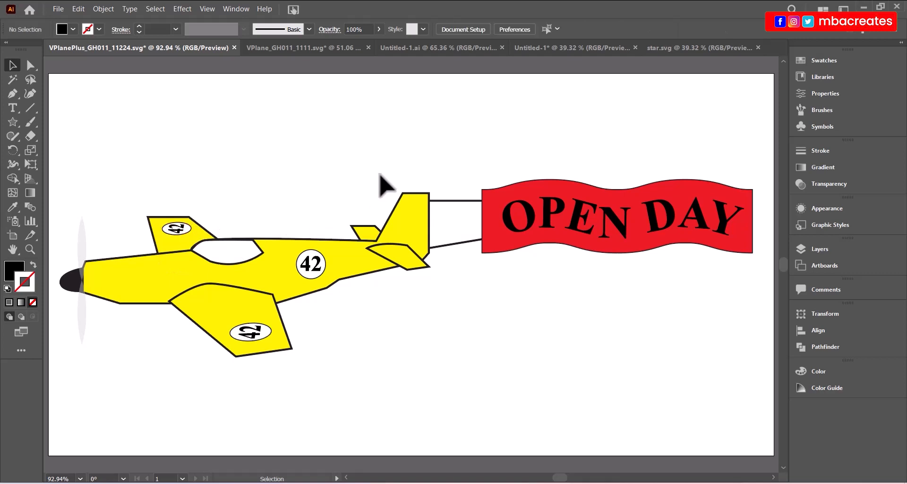
Step: Save the left-facing plane artwork as a new SVG file named plane_right, using the SVG 1.0 profile
{"action": "left_click", "coordinate": [59, 9]}
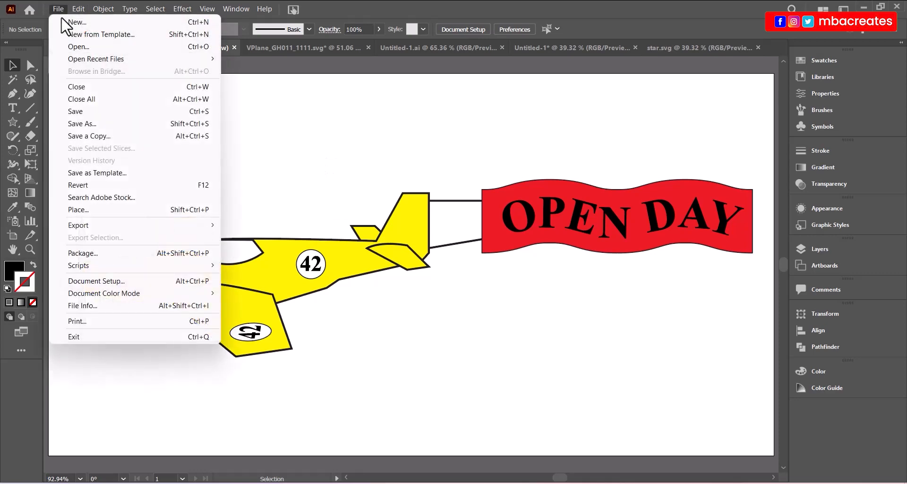
{"action": "left_click", "coordinate": [86, 126]}
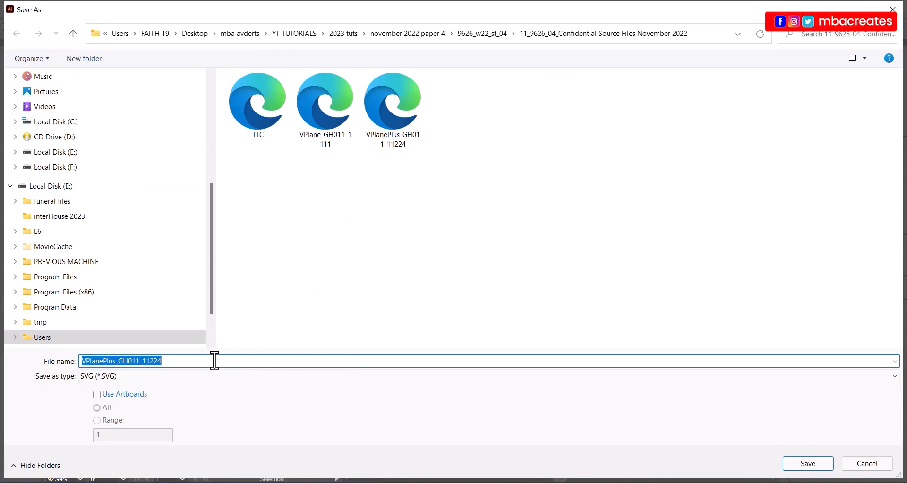
{"action": "type", "text": "pl"}
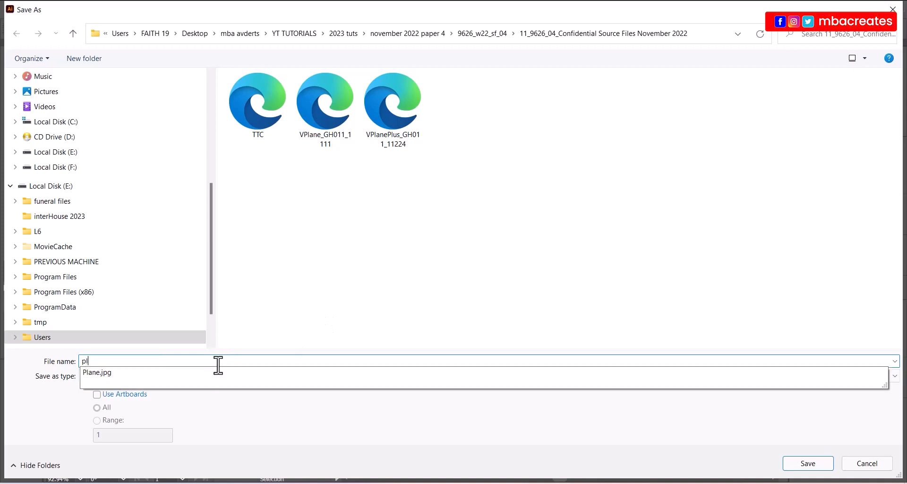
{"action": "type", "text": "ane_right"}
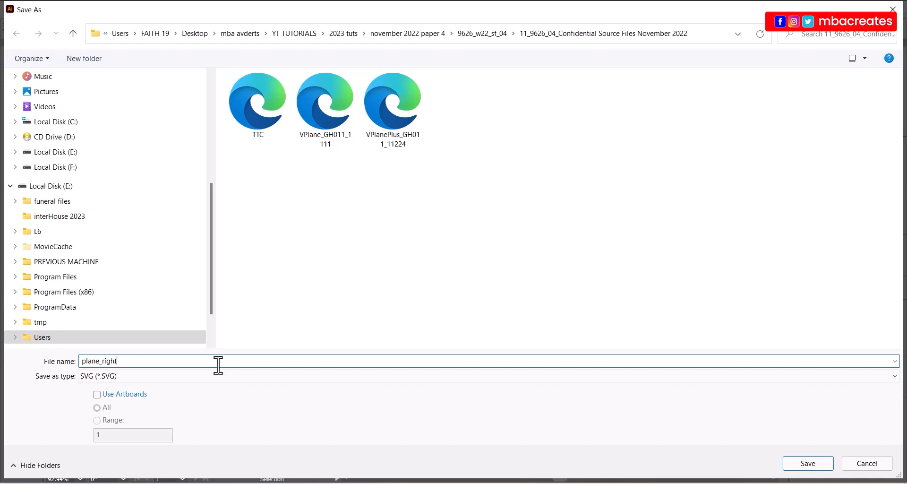
{"action": "key", "text": "Return"}
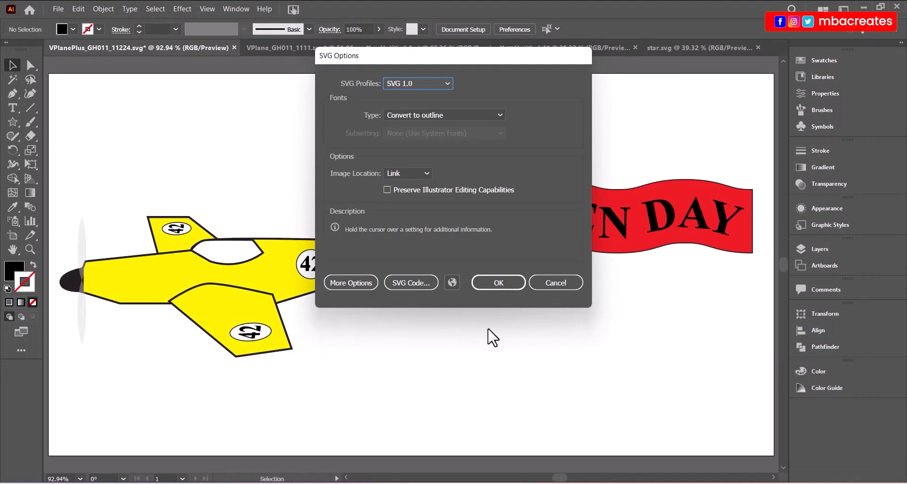
{"action": "left_click", "coordinate": [499, 284]}
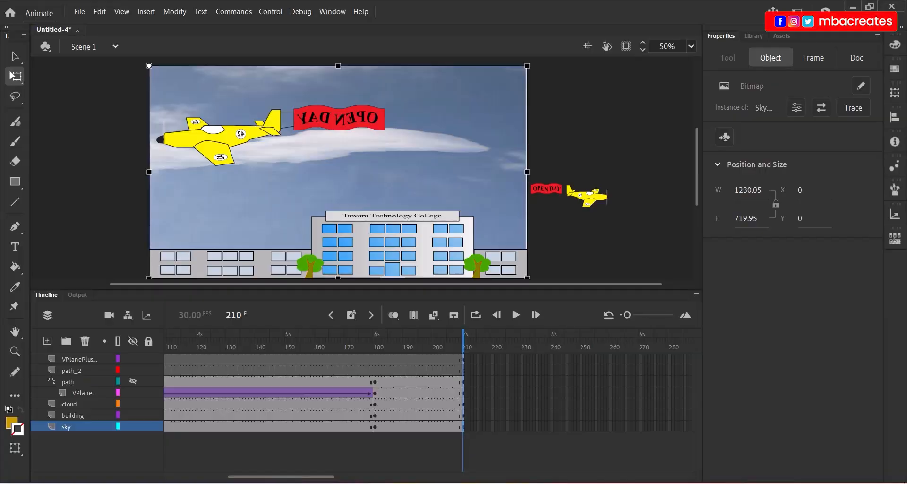
Step: Switch to Animate and replace the VPlanePlus layer holding the mirrored-text plane with a new empty layer above path_2
{"action": "left_click", "coordinate": [84, 359]}
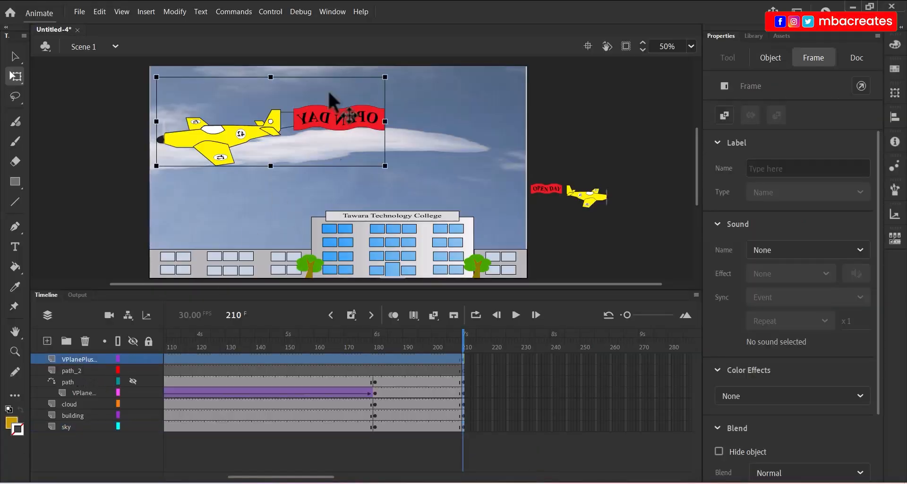
{"action": "left_click", "coordinate": [85, 342]}
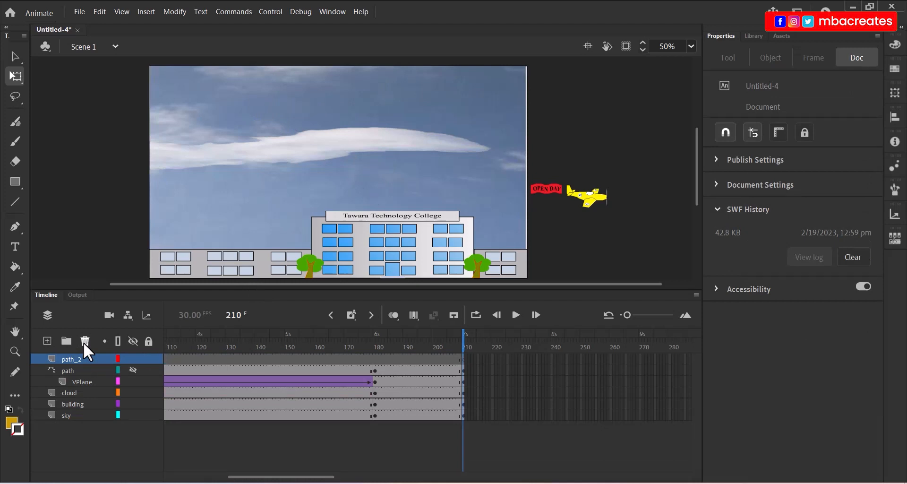
{"action": "left_click", "coordinate": [46, 341]}
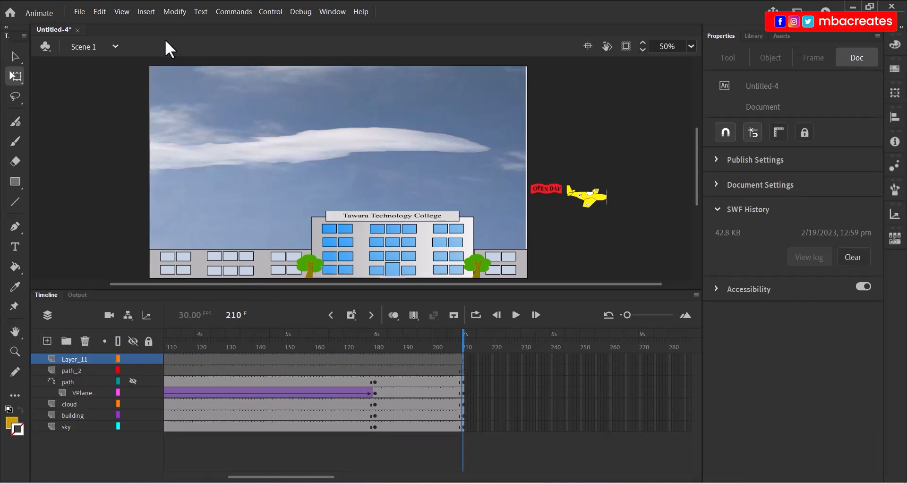
Step: Try to import the plane_right file to the stage on the new layer
{"action": "left_click", "coordinate": [82, 10]}
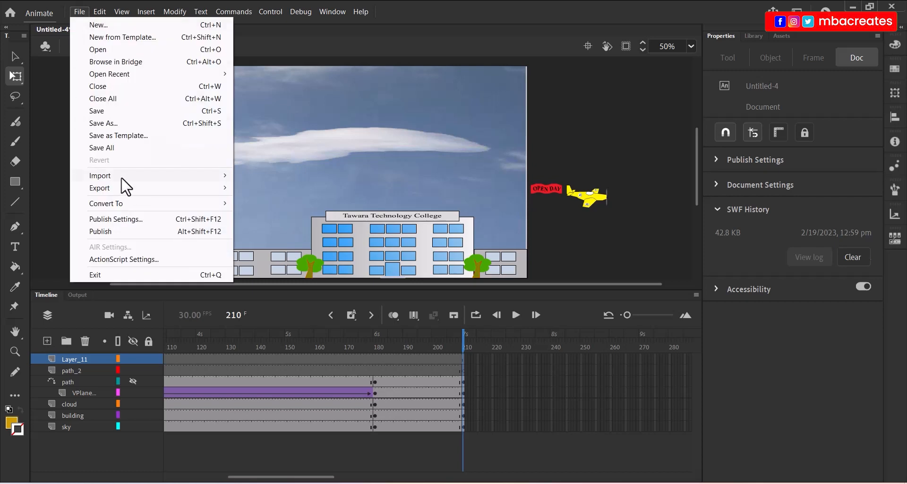
{"action": "mouse_move", "coordinate": [121, 176]}
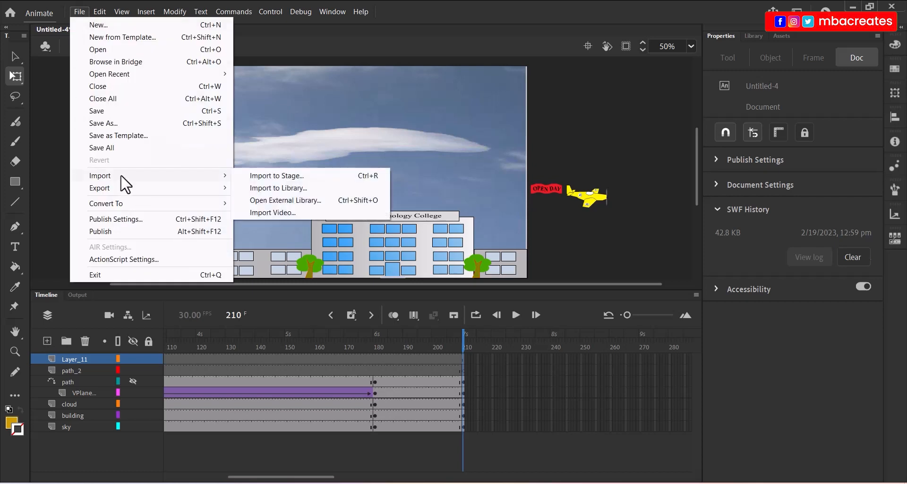
{"action": "left_click", "coordinate": [262, 177]}
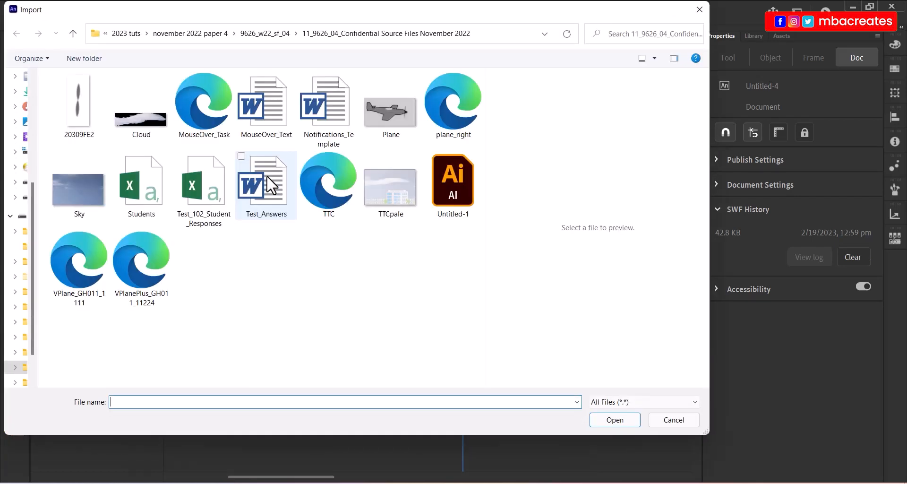
{"action": "left_click", "coordinate": [452, 115]}
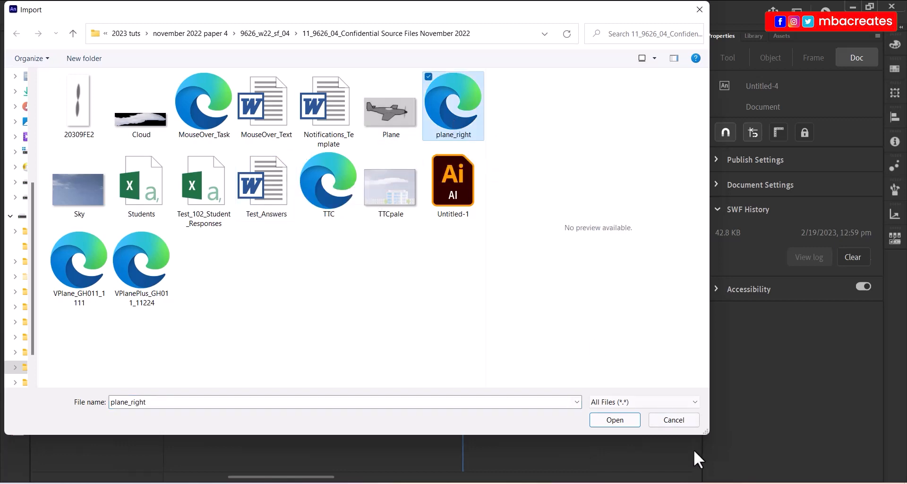
{"action": "left_click", "coordinate": [626, 422]}
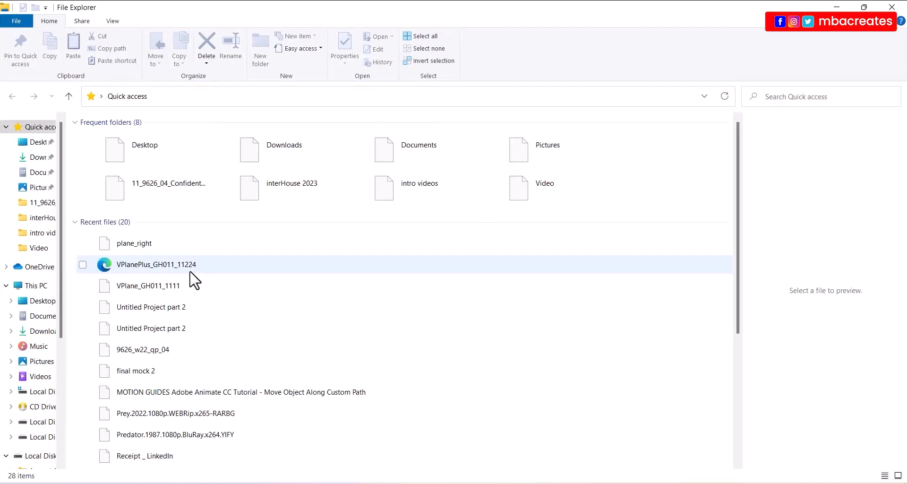
Step: In File Explorer, open the 11_9626_04_Confidential Source Files November 2022 folder beside Animate and delete the 20309FE2 image
{"action": "left_click", "coordinate": [38, 202]}
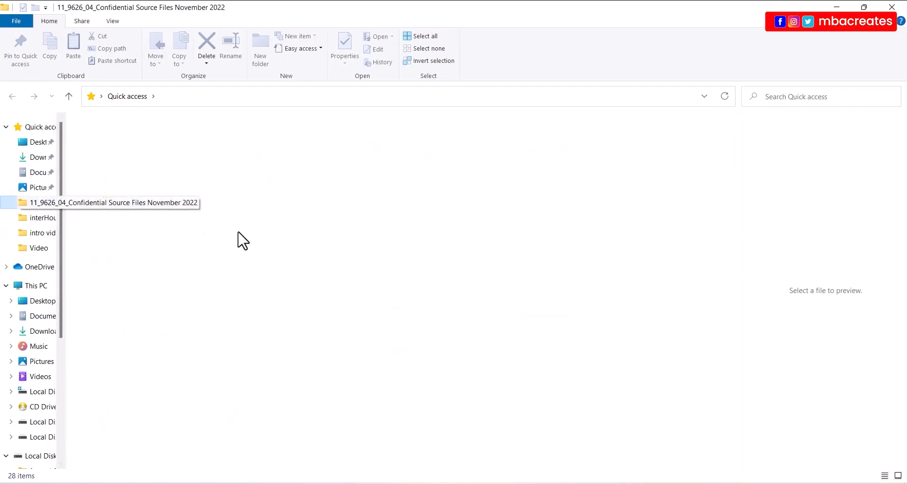
{"action": "left_click", "coordinate": [868, 8]}
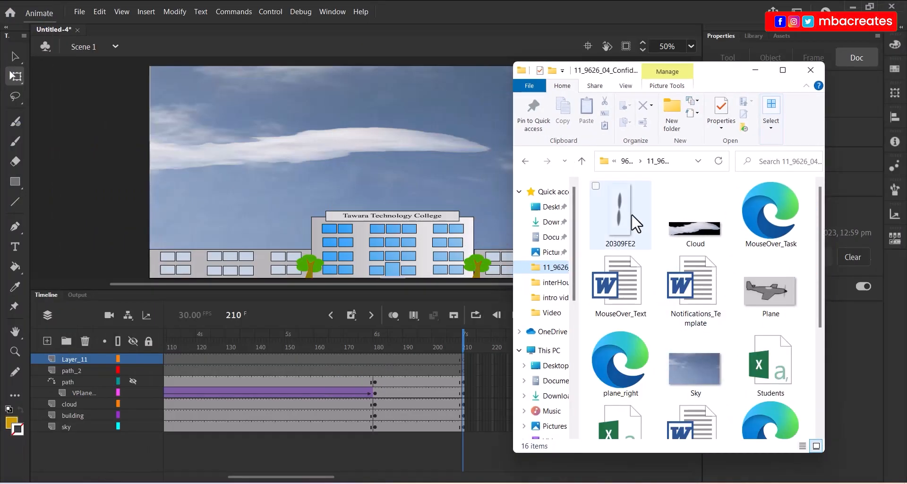
{"action": "left_click", "coordinate": [630, 212]}
{"action": "key", "text": "Delete"}
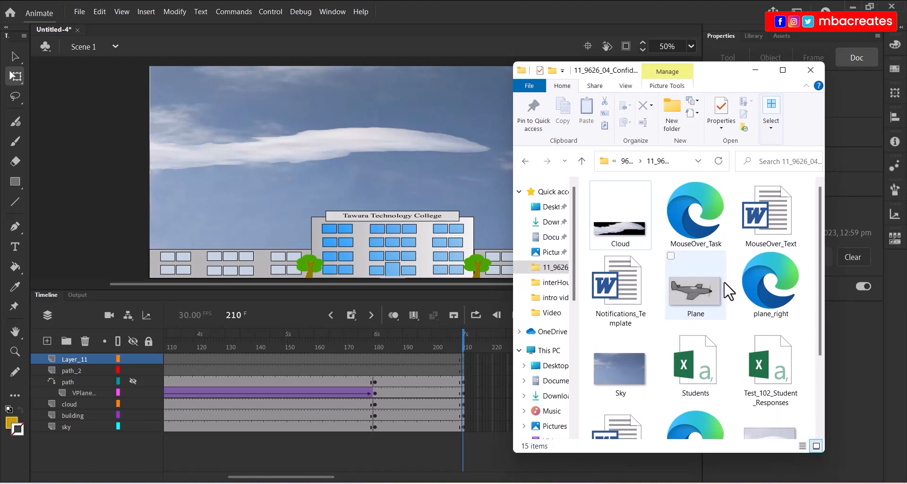
Step: Import plane_right from the source files folder onto the Animate stage, with all paths in the same layer and frame
{"action": "scroll", "coordinate": [729, 293], "scroll_direction": "down", "scroll_amount": 3}
{"action": "scroll", "coordinate": [733, 364], "scroll_direction": "up", "scroll_amount": 3}
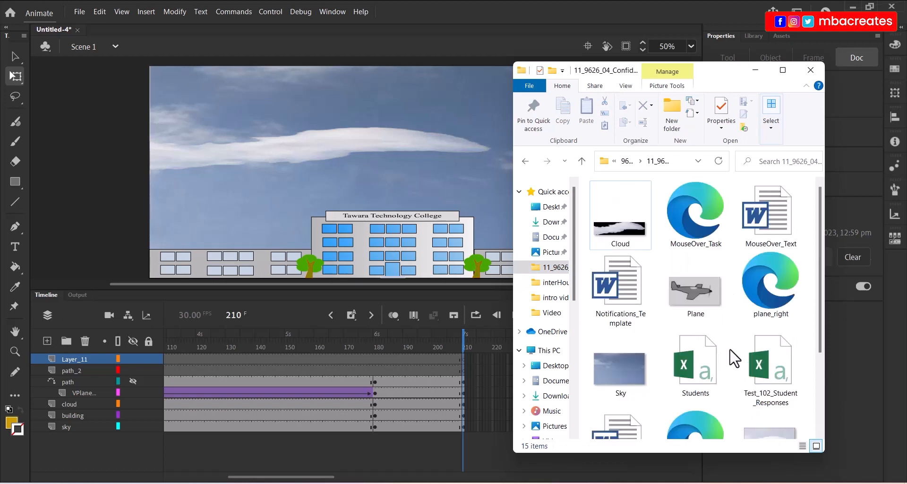
{"action": "left_click", "coordinate": [766, 289]}
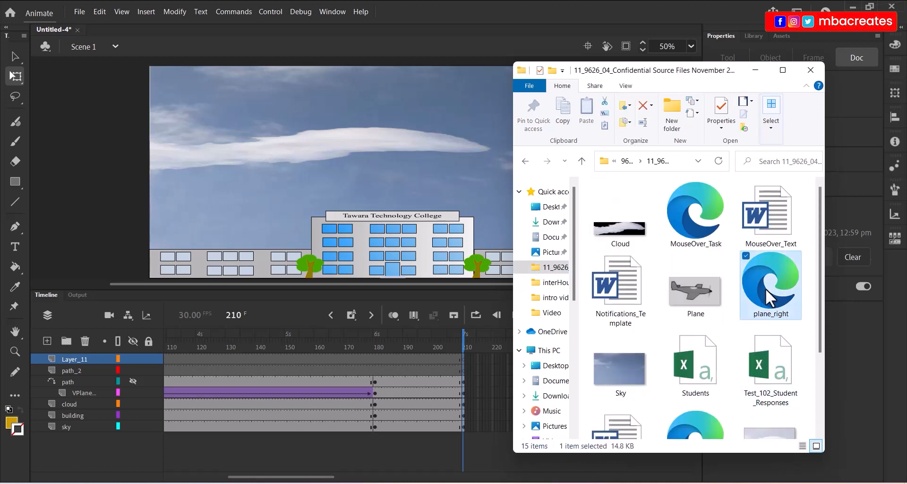
{"action": "left_click_drag", "start_coordinate": [766, 289], "coordinate": [272, 135]}
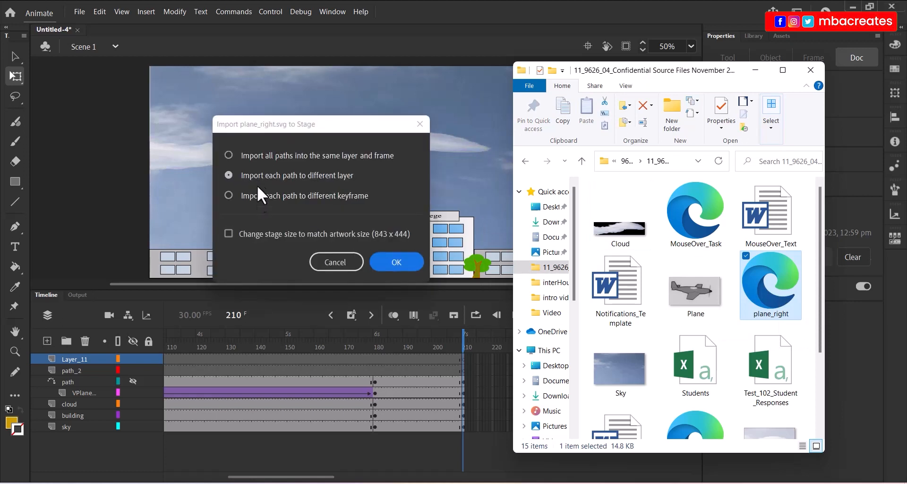
{"action": "left_click", "coordinate": [263, 156]}
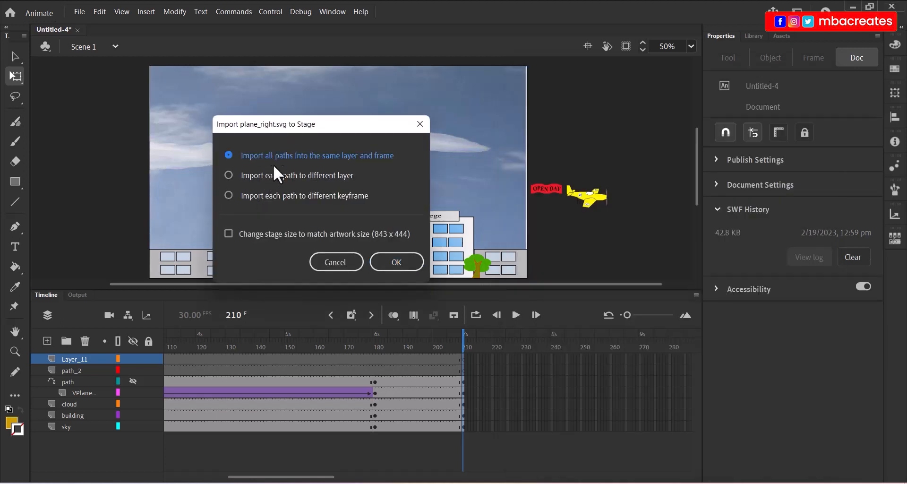
{"action": "left_click", "coordinate": [388, 264]}
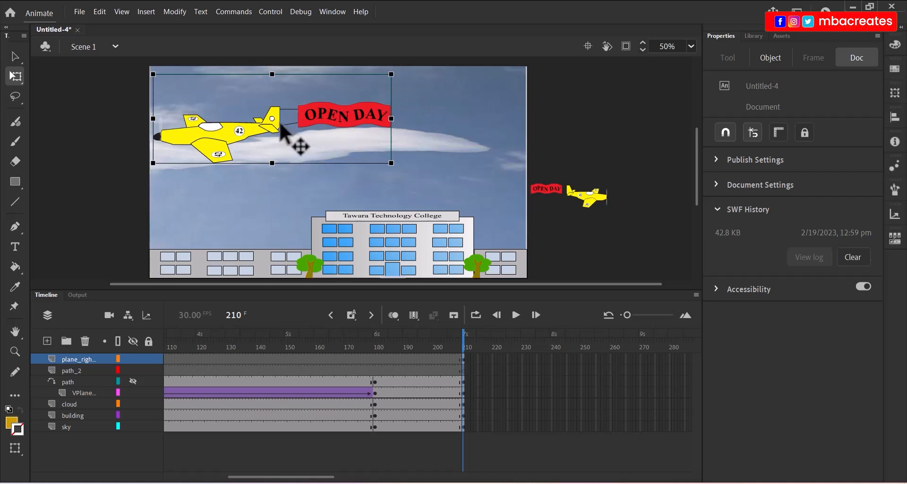
Step: Scale the imported plane to about 330 by 124, place it off the stage's right edge, and rotate it nose-down towards the stage
{"action": "left_click_drag", "start_coordinate": [271, 118], "coordinate": [272, 162]}
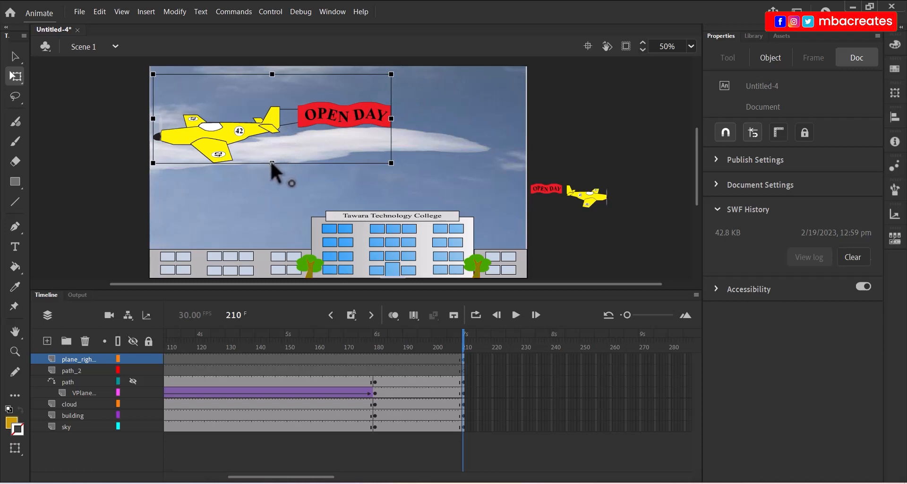
{"action": "left_click_drag", "start_coordinate": [388, 74], "coordinate": [321, 122]}
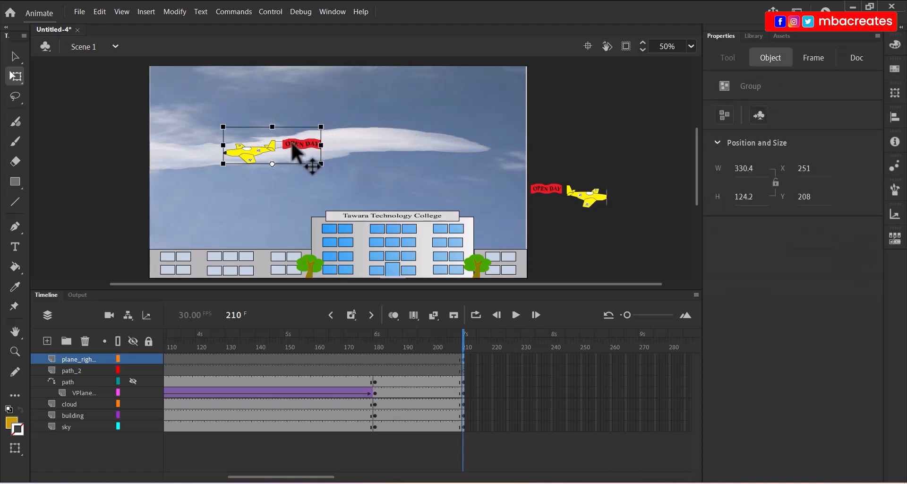
{"action": "left_click_drag", "start_coordinate": [325, 141], "coordinate": [603, 112]}
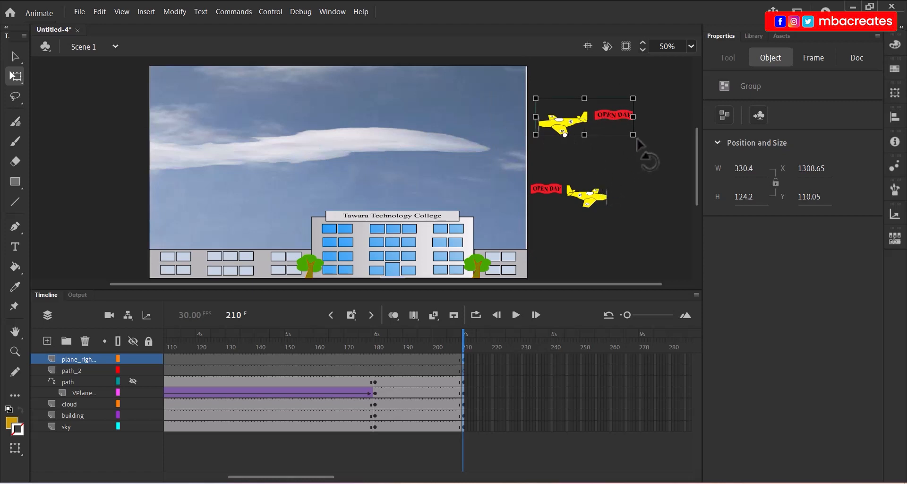
{"action": "left_click_drag", "start_coordinate": [637, 135], "coordinate": [639, 124]}
{"action": "left_click_drag", "start_coordinate": [639, 119], "coordinate": [639, 111]}
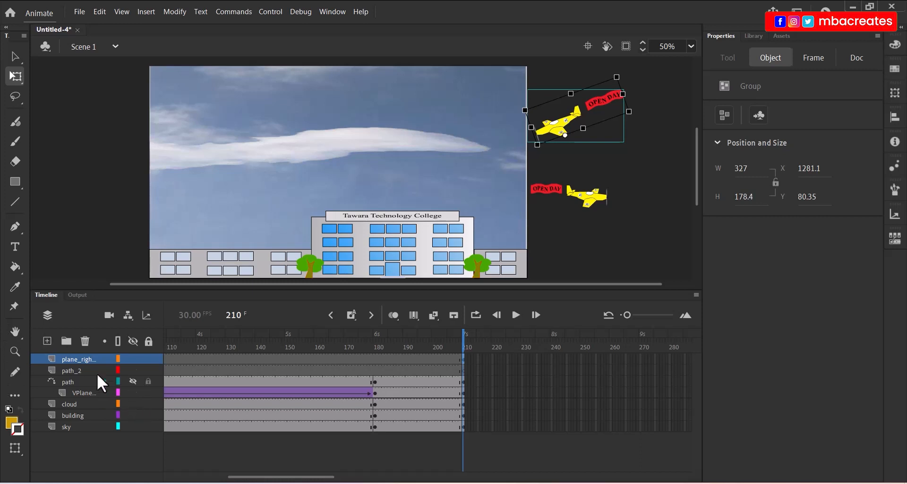
Step: Move the path_2 layer above plane_right and draw a dipping curve with the Pen tool from the plane's banner to beyond the stage's left edge
{"action": "left_click", "coordinate": [72, 371]}
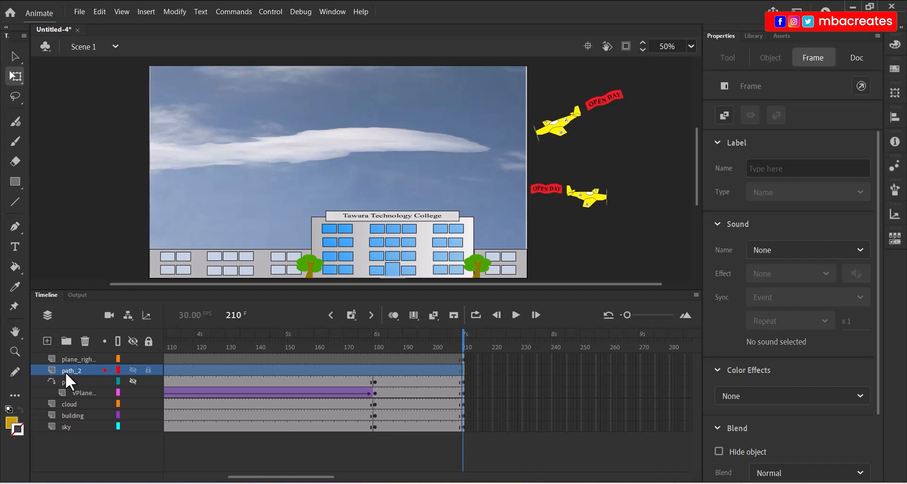
{"action": "left_click_drag", "start_coordinate": [65, 370], "coordinate": [64, 354]}
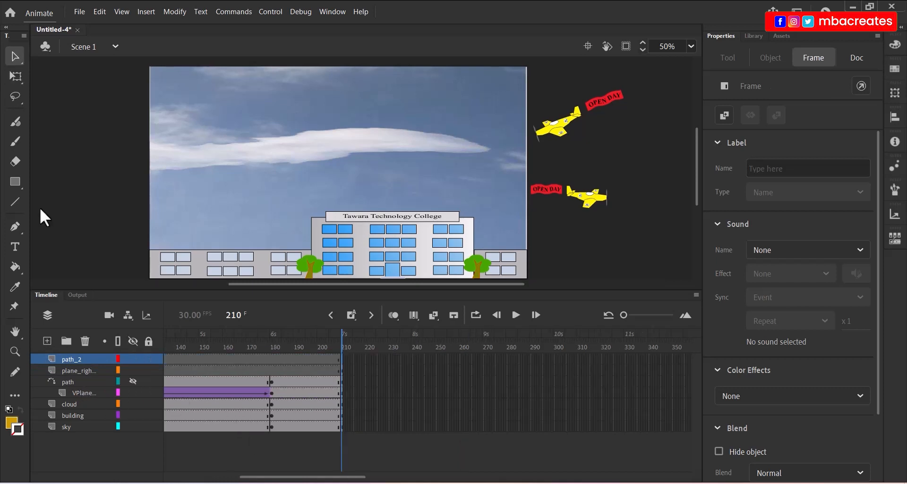
{"action": "left_click", "coordinate": [14, 226]}
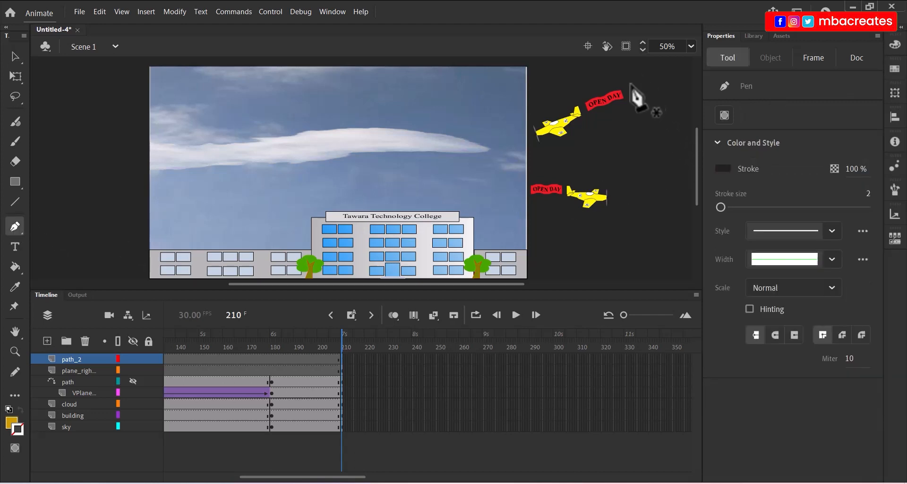
{"action": "left_click", "coordinate": [628, 88]}
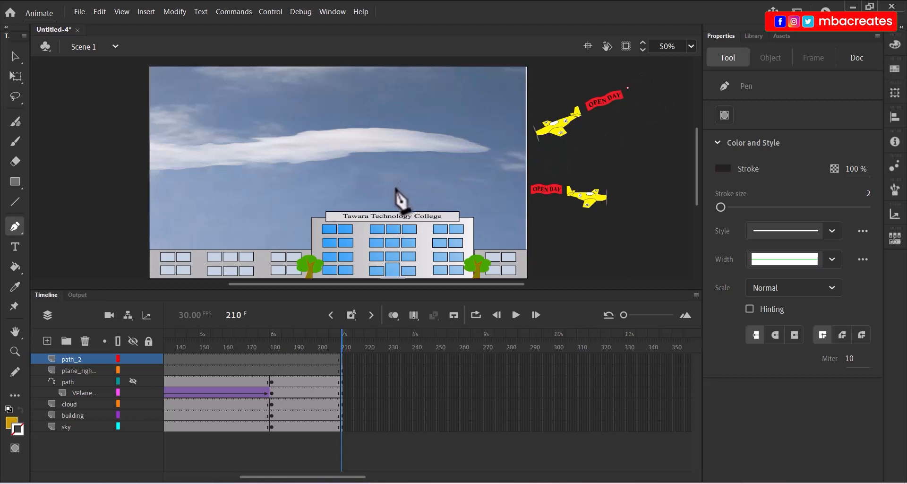
{"action": "left_click_drag", "start_coordinate": [388, 192], "coordinate": [205, 208]}
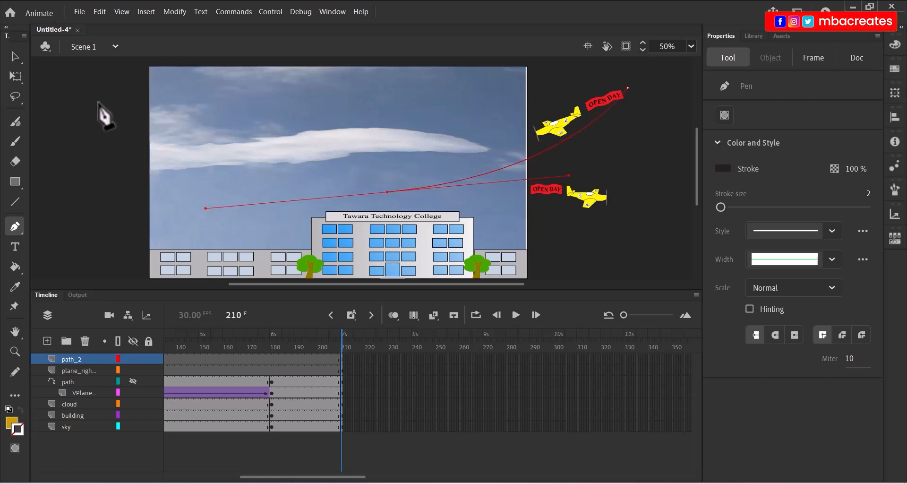
{"action": "left_click_drag", "start_coordinate": [94, 101], "coordinate": [64, 86]}
{"action": "left_click", "coordinate": [53, 70]}
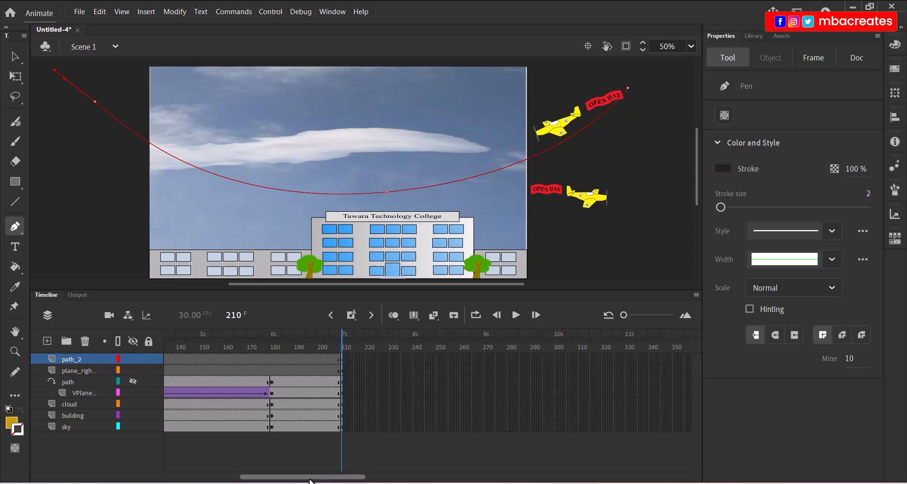
Step: Insert keyframes at frame 390 on all layers from sky up to path_2
{"action": "left_click_drag", "start_coordinate": [308, 478], "coordinate": [357, 481]}
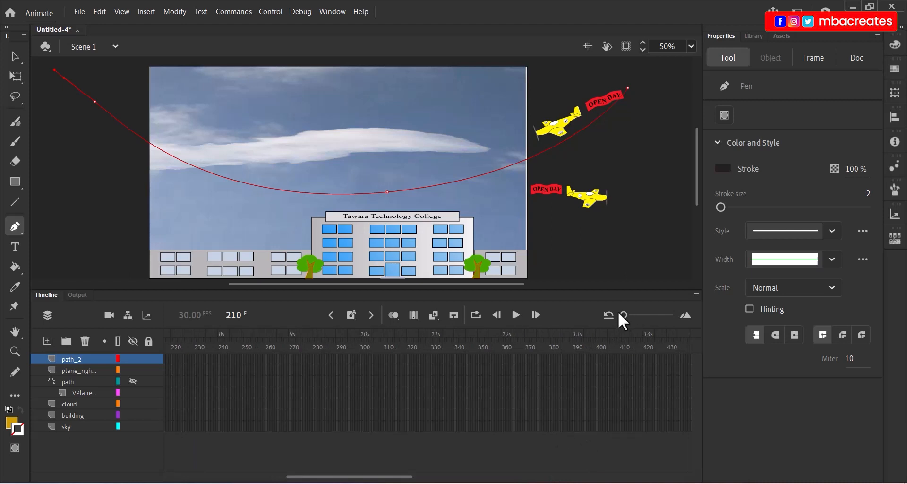
{"action": "left_click_drag", "start_coordinate": [625, 315], "coordinate": [637, 317]}
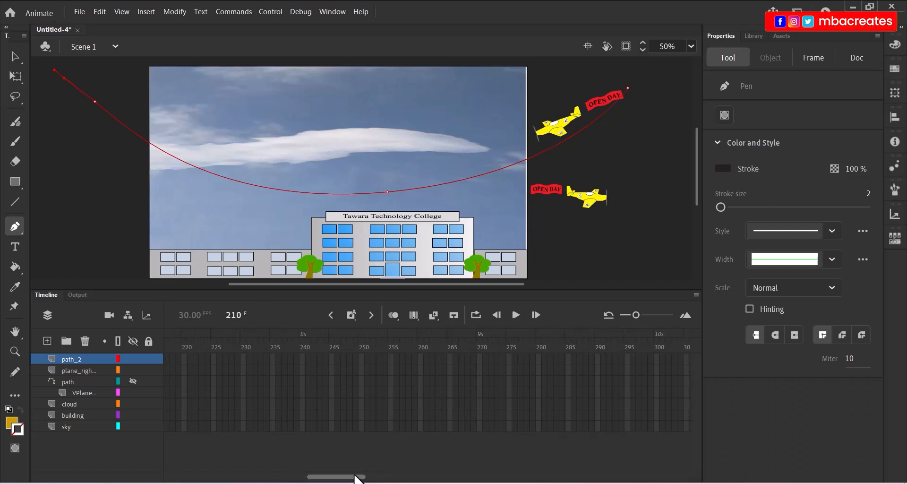
{"action": "left_click_drag", "start_coordinate": [355, 477], "coordinate": [435, 478]}
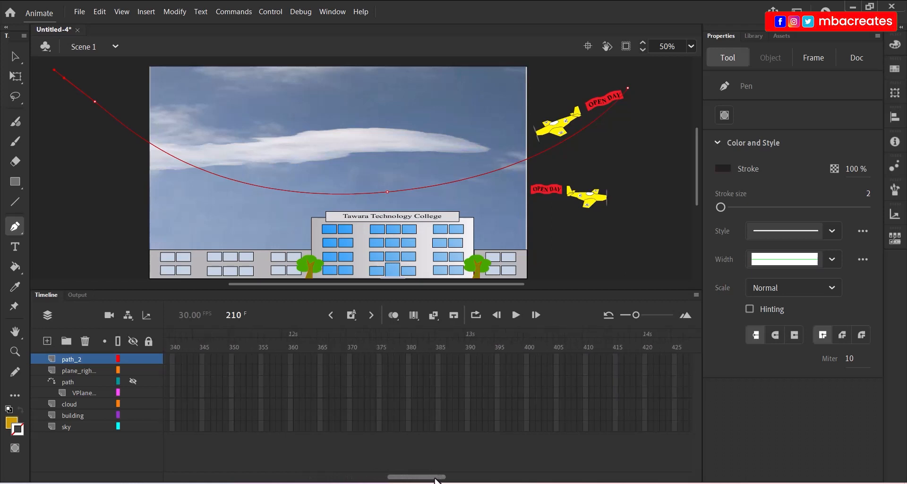
{"action": "left_click", "coordinate": [467, 427]}
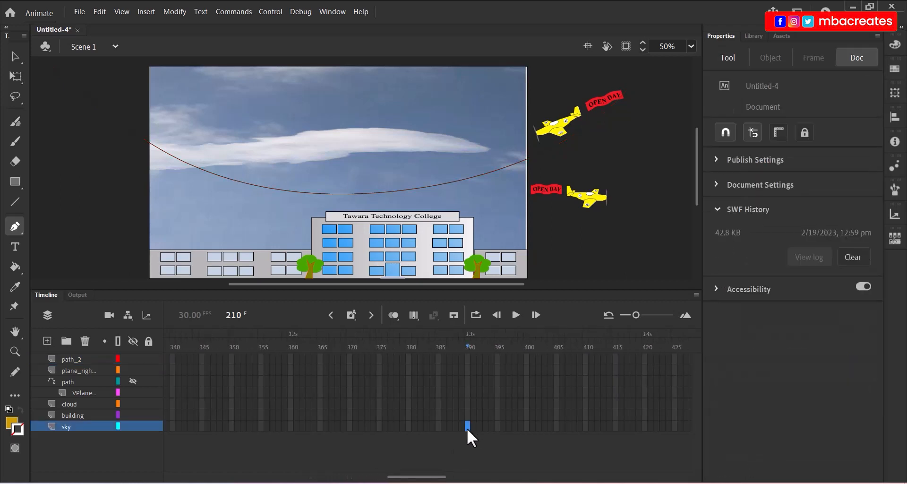
{"action": "left_click", "coordinate": [468, 359], "text": "shift"}
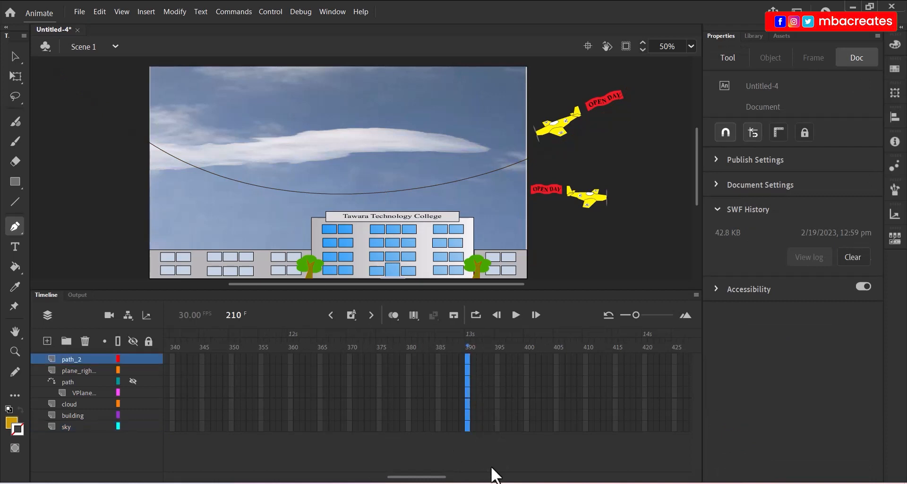
{"action": "left_click", "coordinate": [351, 318]}
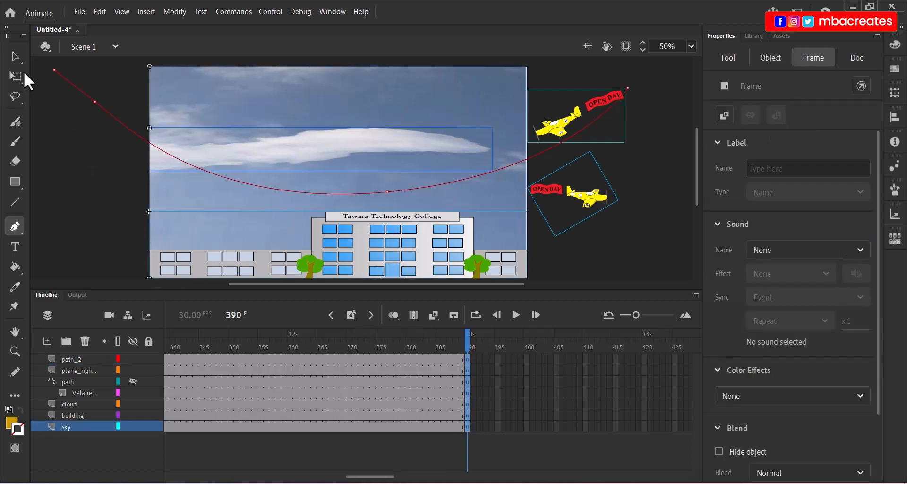
Step: Turn path_2 into a guide layer and nest the plane_right layer beneath it so it follows the path
{"action": "left_click", "coordinate": [14, 57]}
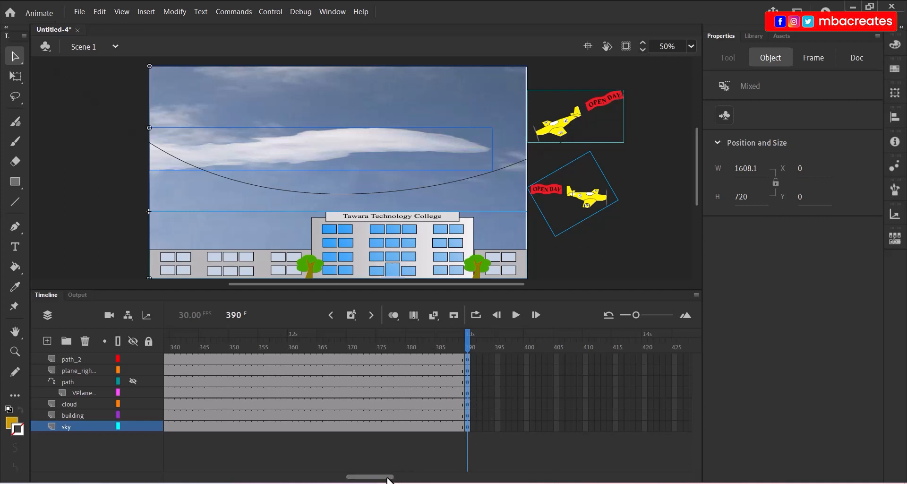
{"action": "left_click_drag", "start_coordinate": [384, 478], "coordinate": [367, 479]}
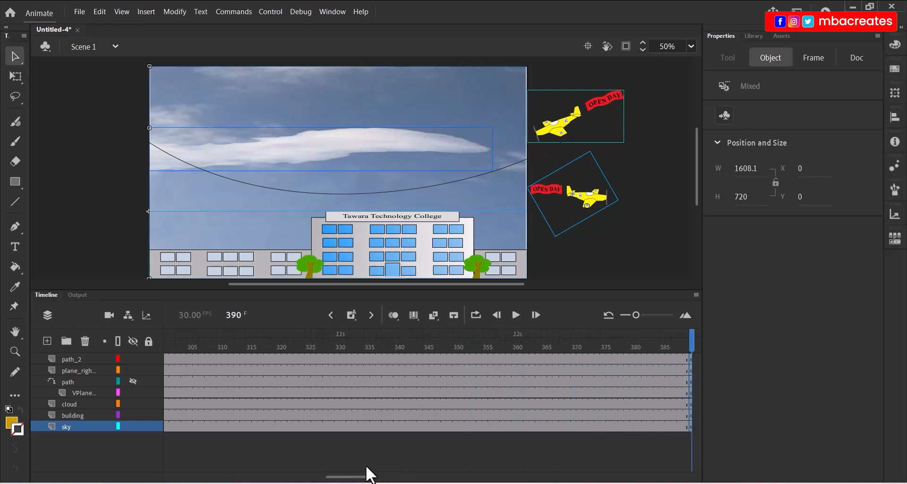
{"action": "right_click", "coordinate": [61, 361]}
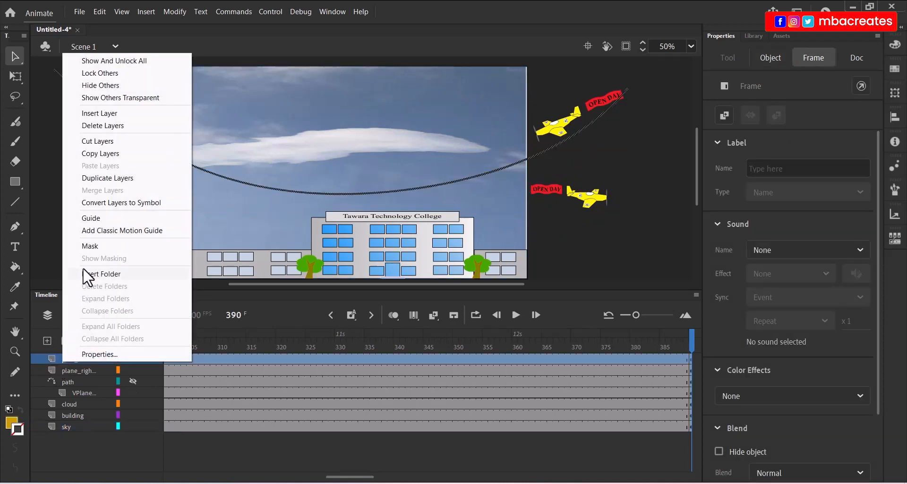
{"action": "left_click", "coordinate": [96, 218]}
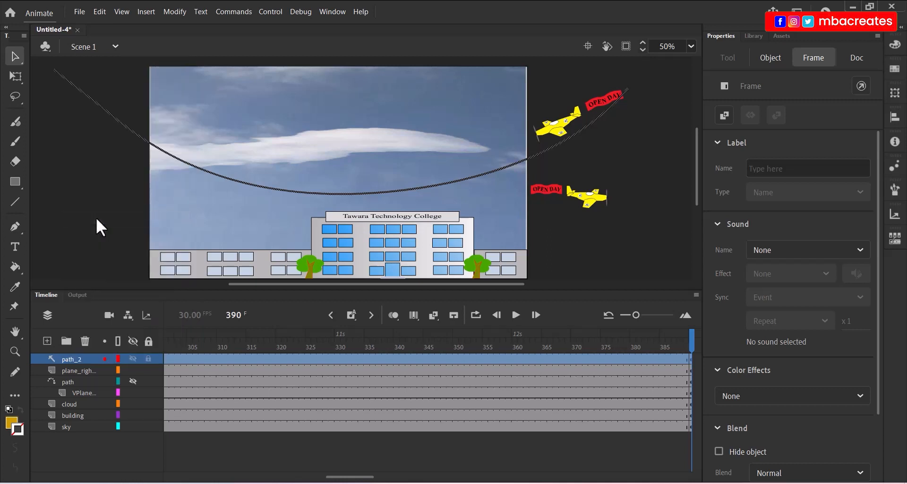
{"action": "left_click", "coordinate": [62, 370]}
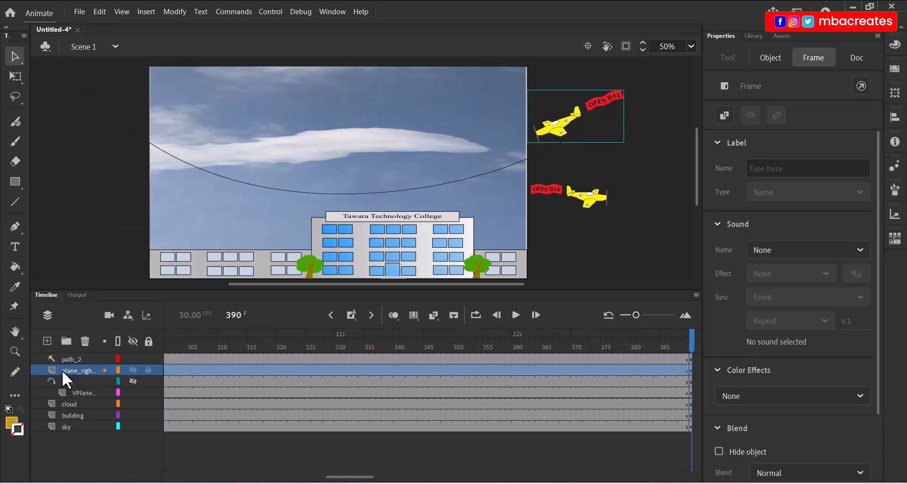
{"action": "left_click_drag", "start_coordinate": [62, 370], "coordinate": [73, 365]}
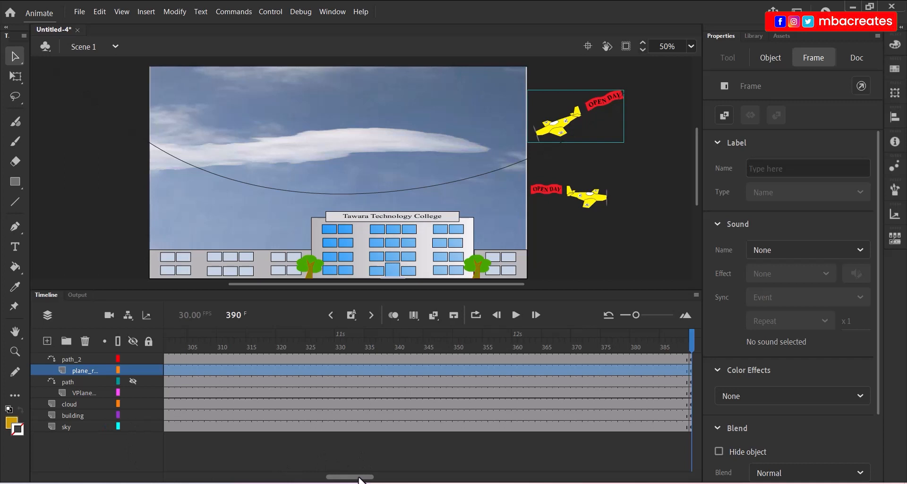
Step: Create a classic tween on the plane_right layer's span before frame 390, converting its content to a symbol
{"action": "mouse_move", "coordinate": [359, 479]}
{"action": "left_mouse_down"}
{"action": "mouse_move", "coordinate": [374, 480]}
{"action": "mouse_move", "coordinate": [356, 481]}
{"action": "left_mouse_up"}
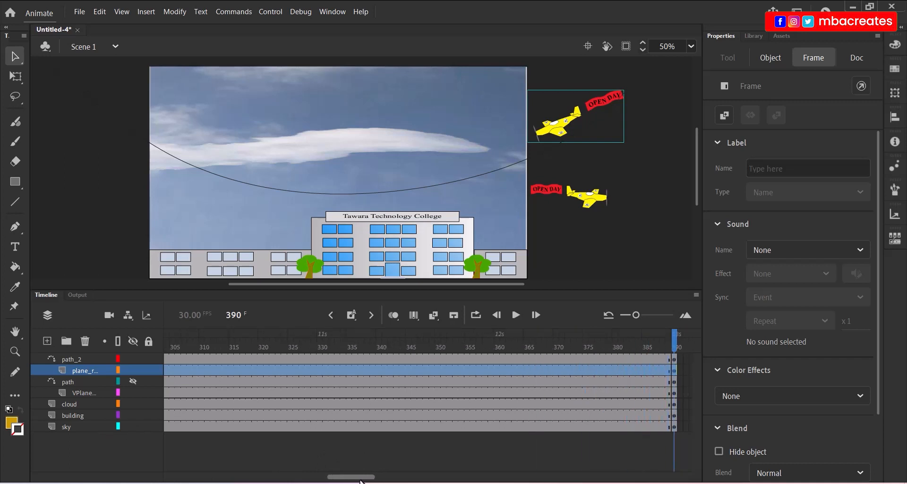
{"action": "left_click", "coordinate": [435, 367]}
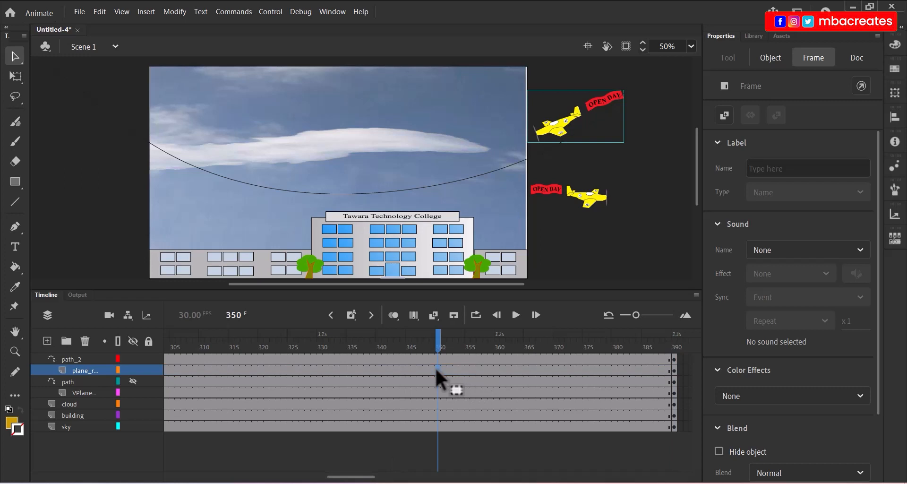
{"action": "right_click", "coordinate": [435, 367]}
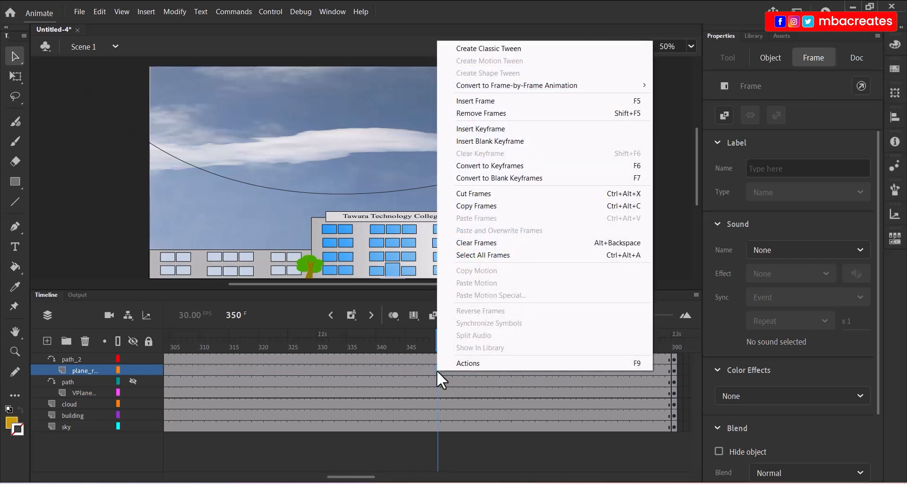
{"action": "left_click", "coordinate": [479, 48]}
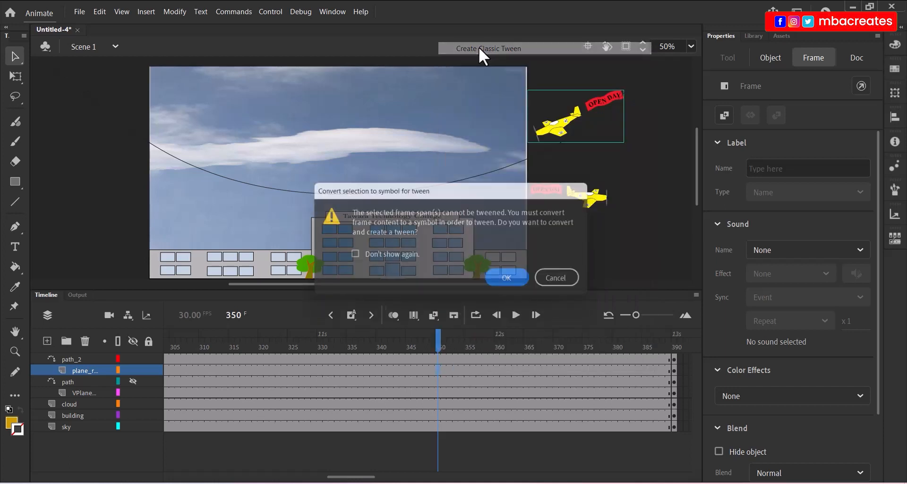
{"action": "left_click", "coordinate": [498, 278]}
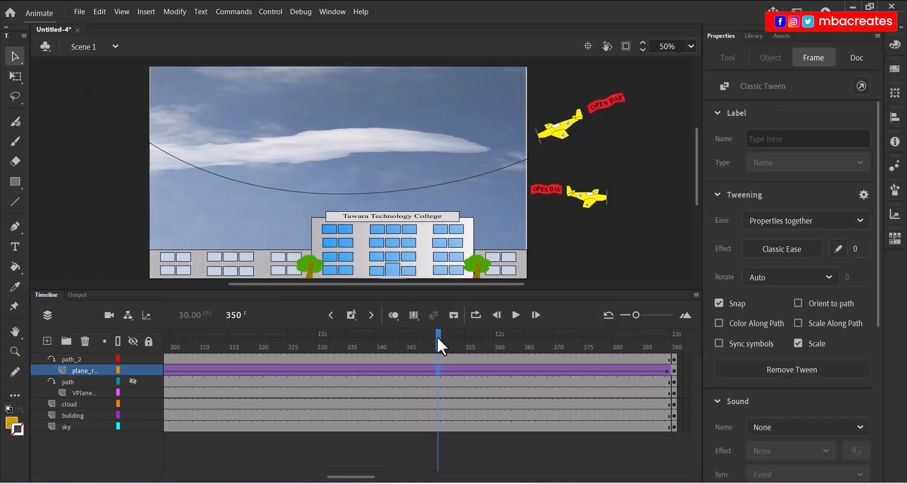
Step: At frame 390, move the left-facing plane to the path's end beyond the stage's left edge, and scrub back to check the flight
{"action": "left_click_drag", "start_coordinate": [438, 336], "coordinate": [677, 349]}
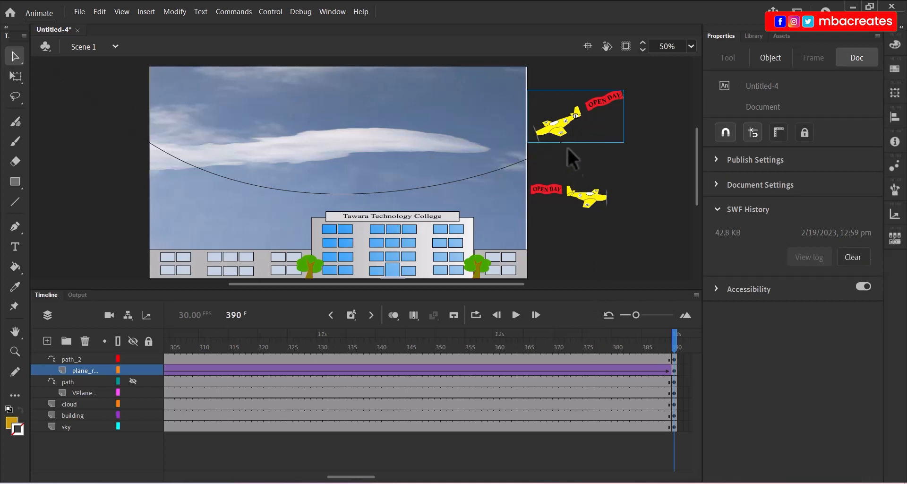
{"action": "left_click_drag", "start_coordinate": [547, 122], "coordinate": [81, 107]}
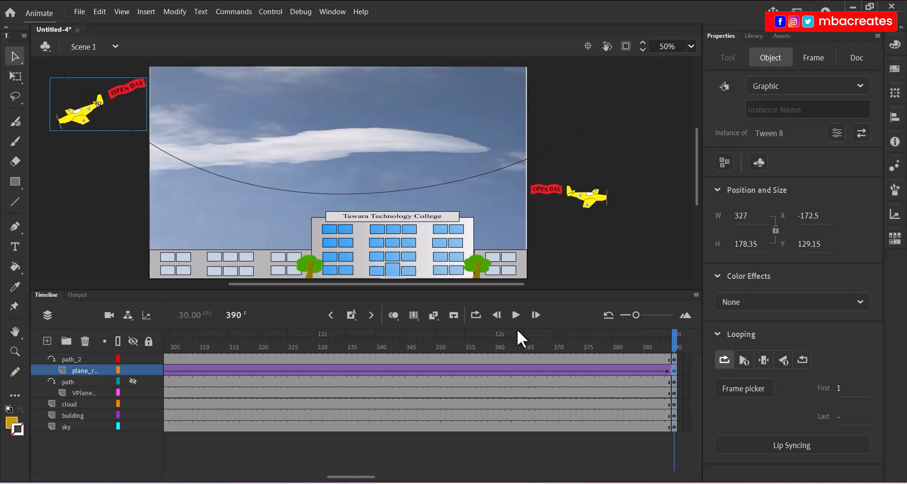
{"action": "left_click_drag", "start_coordinate": [597, 341], "coordinate": [126, 269]}
{"action": "left_click", "coordinate": [357, 432]}
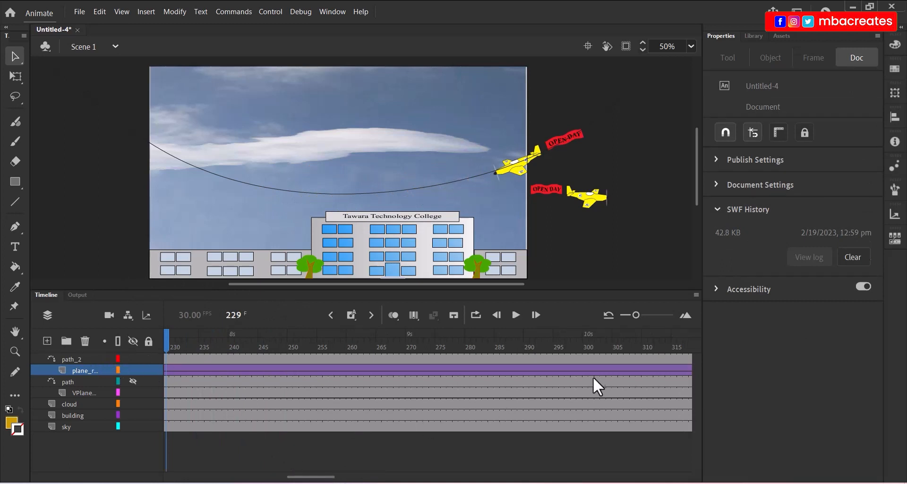
Step: Scrub through the return flight and turn on Orient to path for the plane_right layer's classic tween
{"action": "left_click_drag", "start_coordinate": [632, 314], "coordinate": [629, 314]}
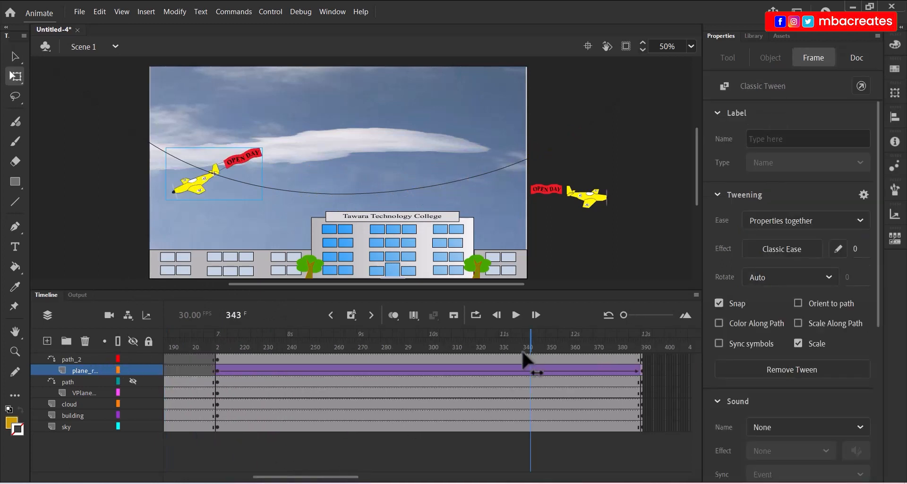
{"action": "left_click_drag", "start_coordinate": [523, 353], "coordinate": [650, 358]}
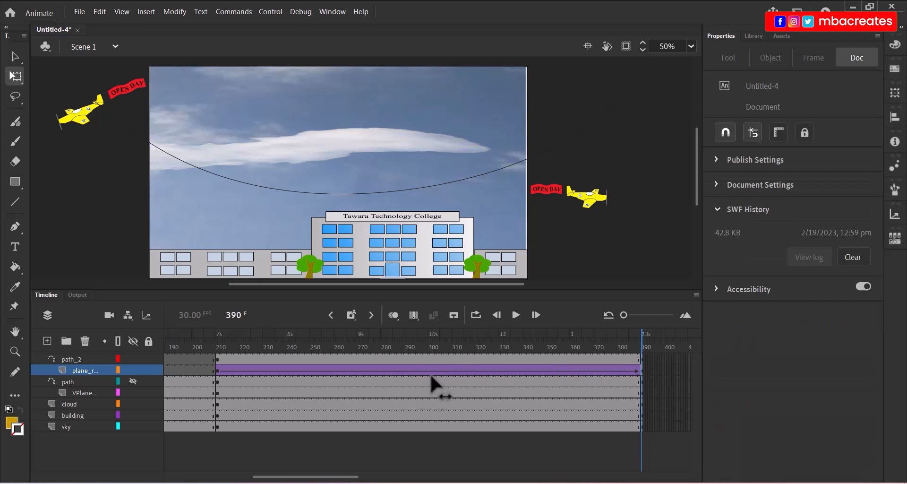
{"action": "left_click", "coordinate": [587, 371]}
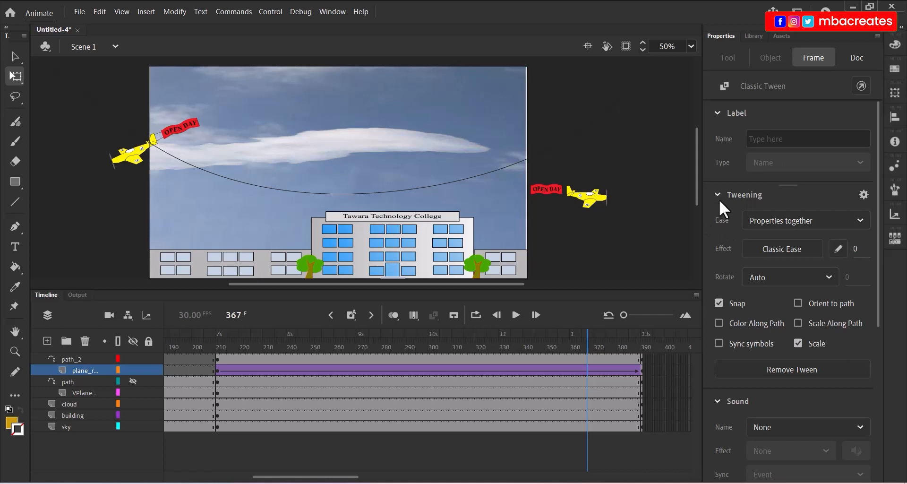
{"action": "left_click", "coordinate": [798, 304]}
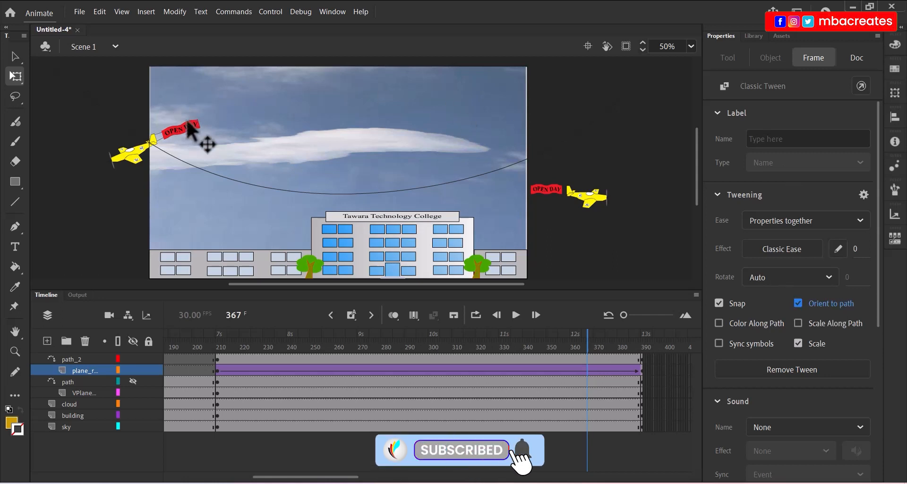
Step: At frame 390, rotate the plane nose-up along path_2's climb, move it off-stage to about X -159, Y 74, and check the flight
{"action": "left_click_drag", "start_coordinate": [565, 344], "coordinate": [651, 345]}
{"action": "left_click", "coordinate": [90, 103]}
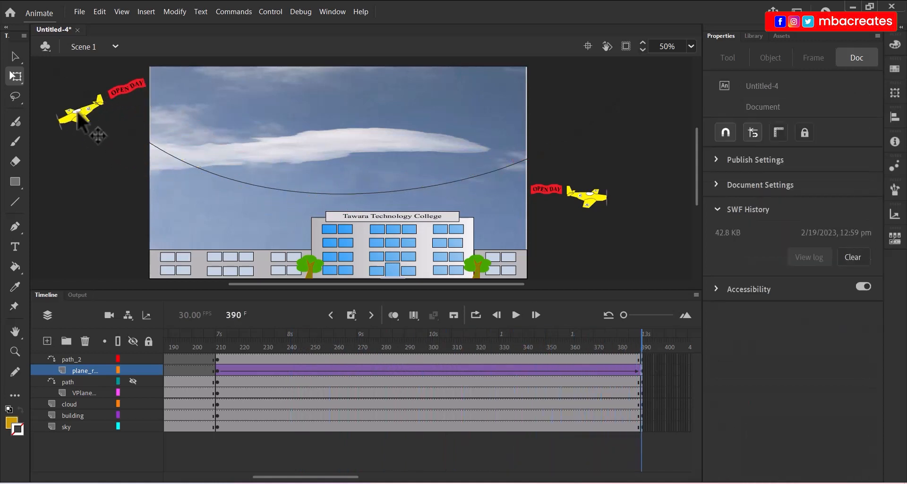
{"action": "left_click", "coordinate": [88, 115]}
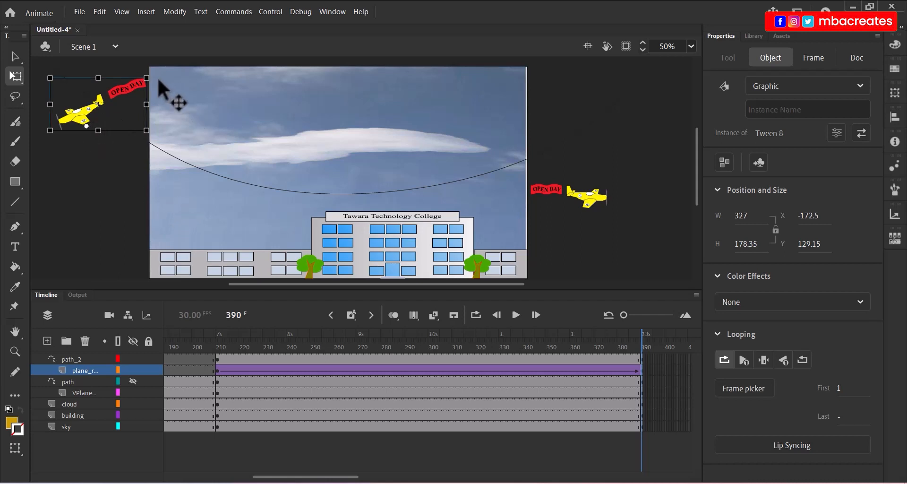
{"action": "left_click_drag", "start_coordinate": [152, 79], "coordinate": [156, 156]}
{"action": "left_click_drag", "start_coordinate": [107, 127], "coordinate": [108, 104]}
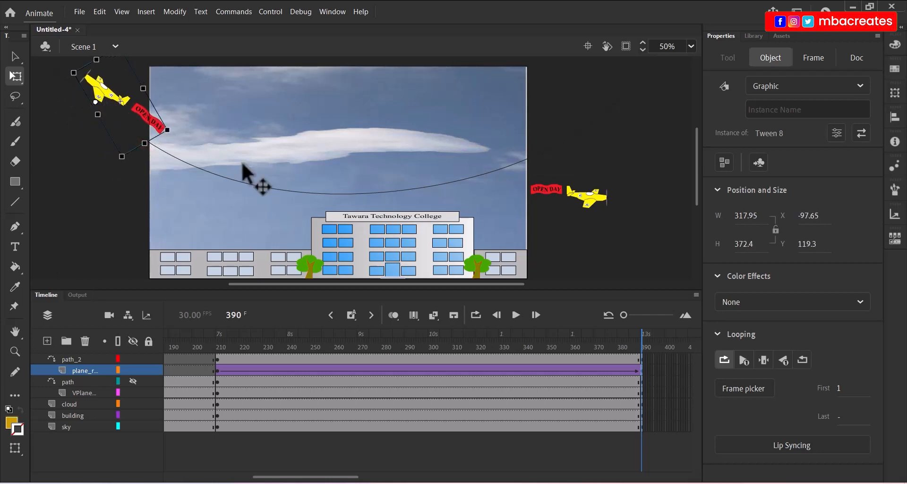
{"action": "left_click_drag", "start_coordinate": [104, 94], "coordinate": [86, 80]}
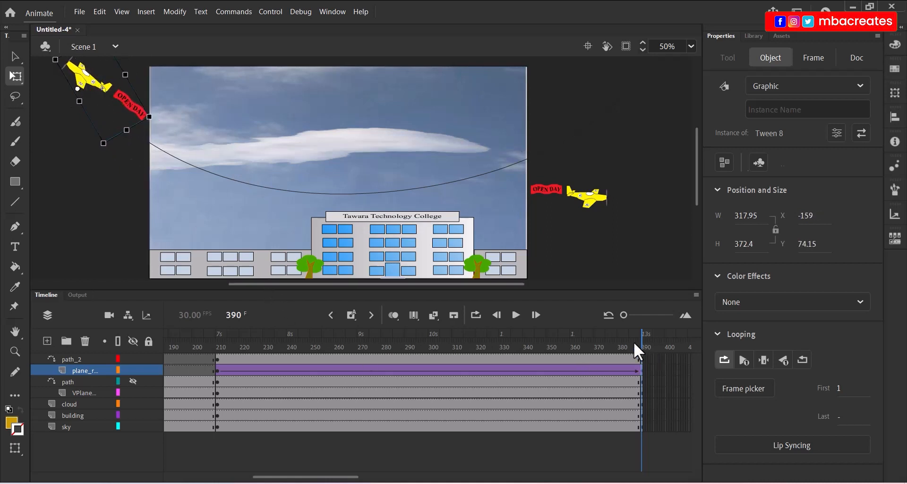
{"action": "left_click_drag", "start_coordinate": [634, 347], "coordinate": [650, 388]}
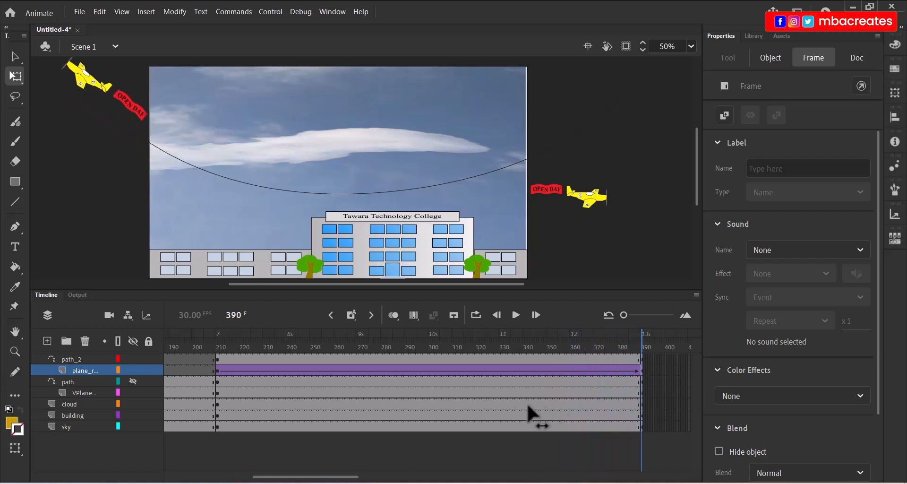
{"action": "key", "text": "ctrl+Return"}
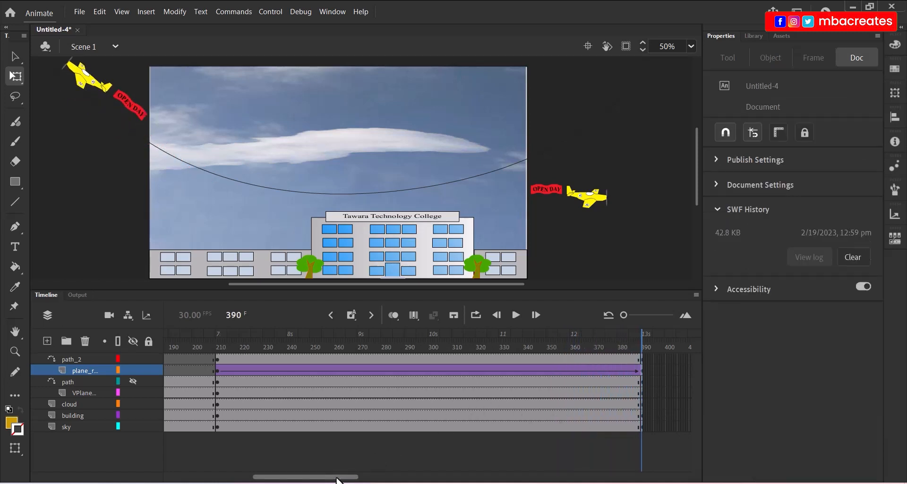
Step: Insert keyframes at frame 420 on all layers from sky up to path_2 and test the movie
{"action": "left_click_drag", "start_coordinate": [335, 478], "coordinate": [379, 480]}
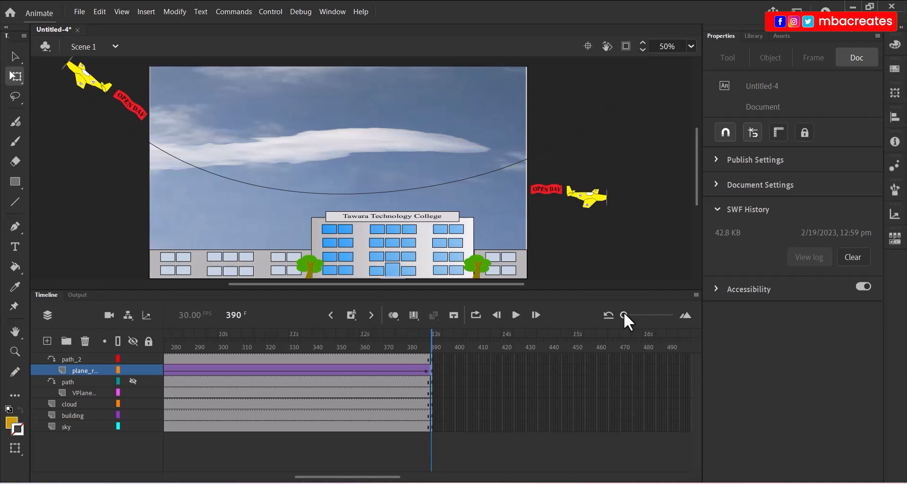
{"action": "left_click_drag", "start_coordinate": [624, 314], "coordinate": [634, 316]}
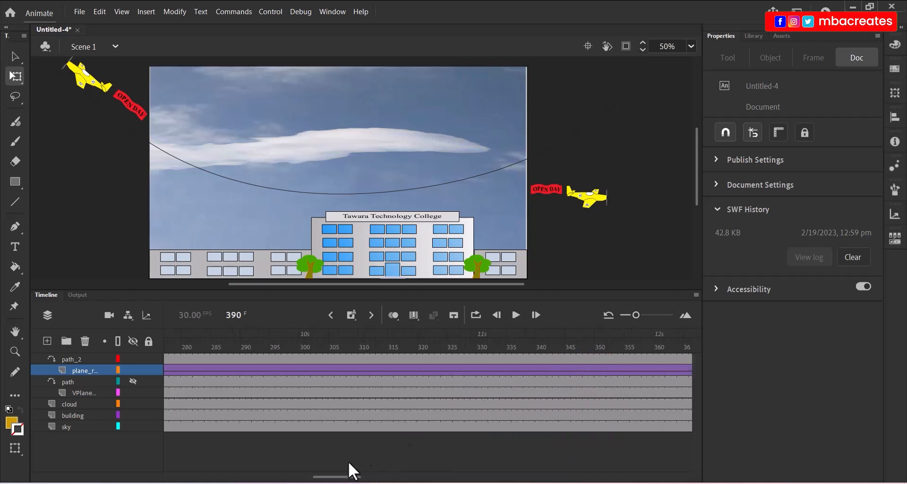
{"action": "left_click_drag", "start_coordinate": [335, 481], "coordinate": [369, 481]}
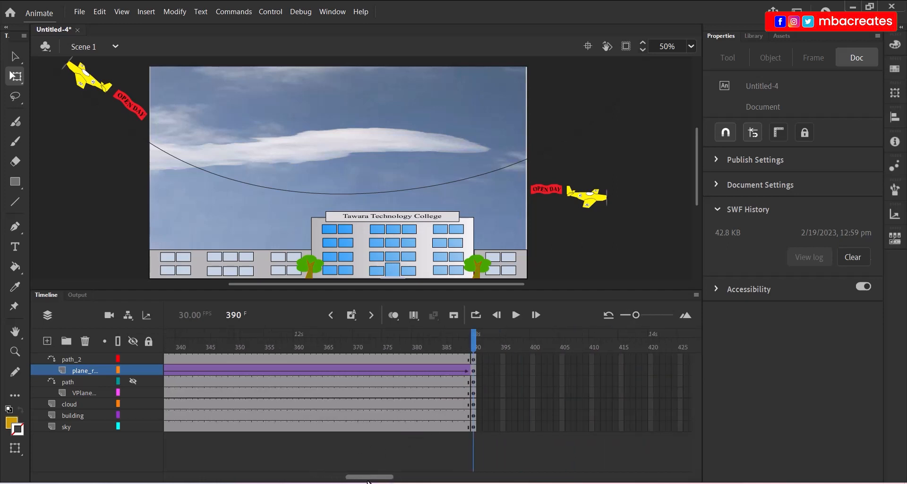
{"action": "left_click", "coordinate": [651, 357]}
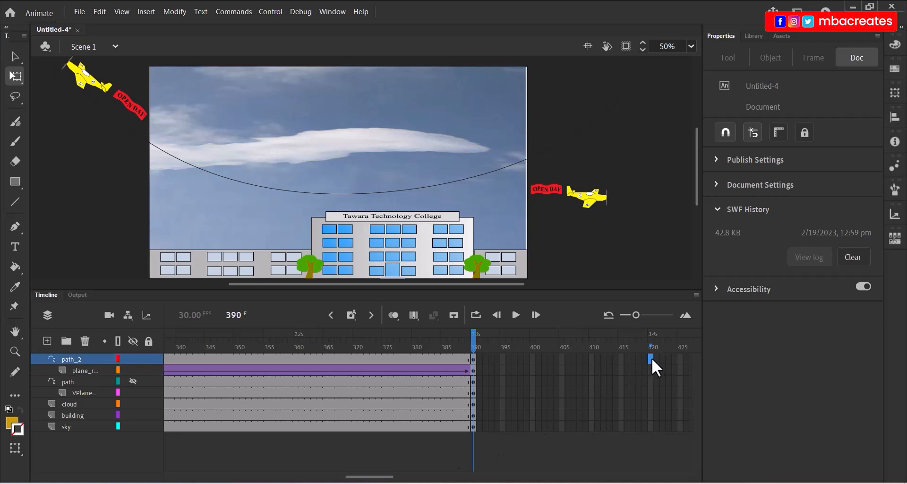
{"action": "left_click", "coordinate": [651, 431]}
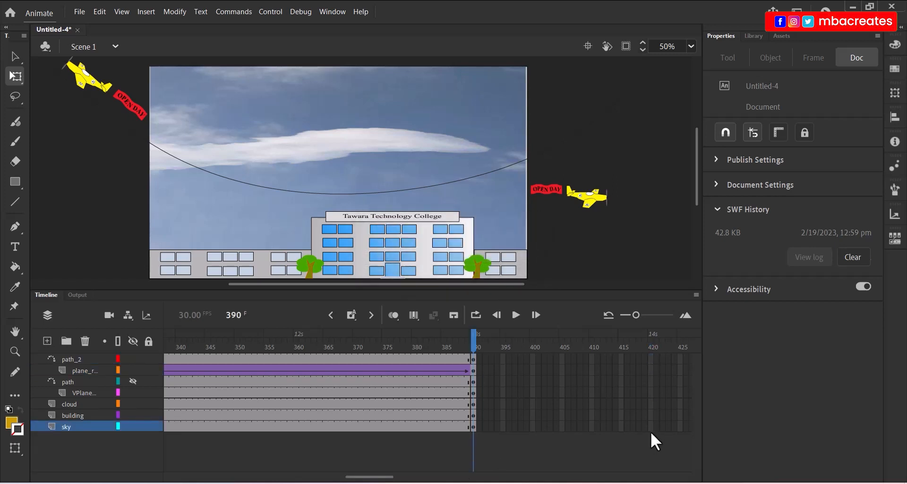
{"action": "left_click", "coordinate": [653, 360], "text": "shift"}
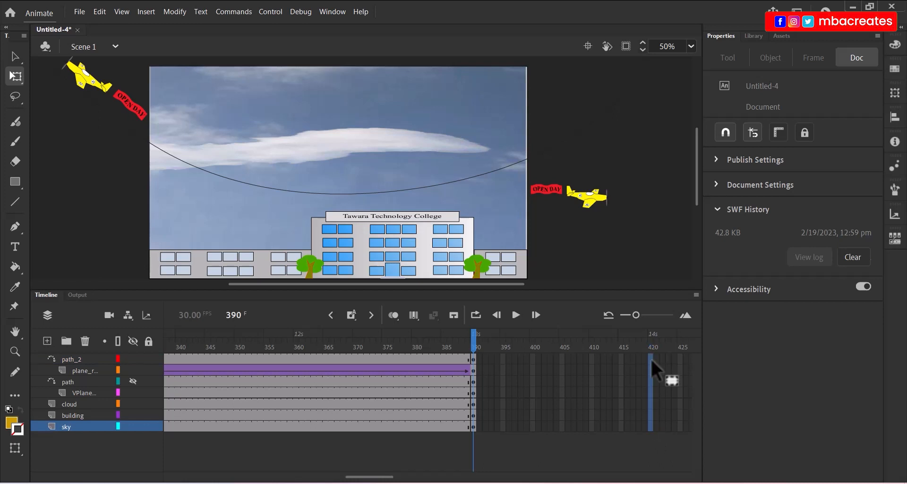
{"action": "left_click", "coordinate": [348, 314]}
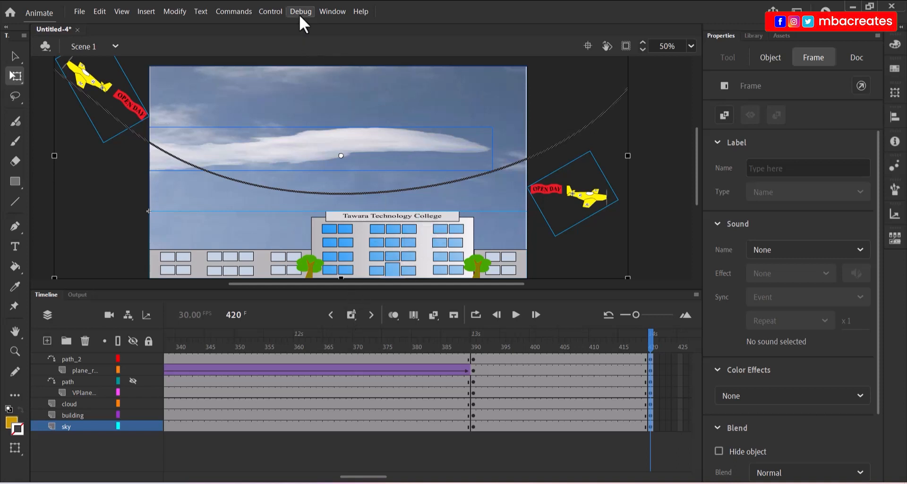
{"action": "left_click", "coordinate": [270, 10]}
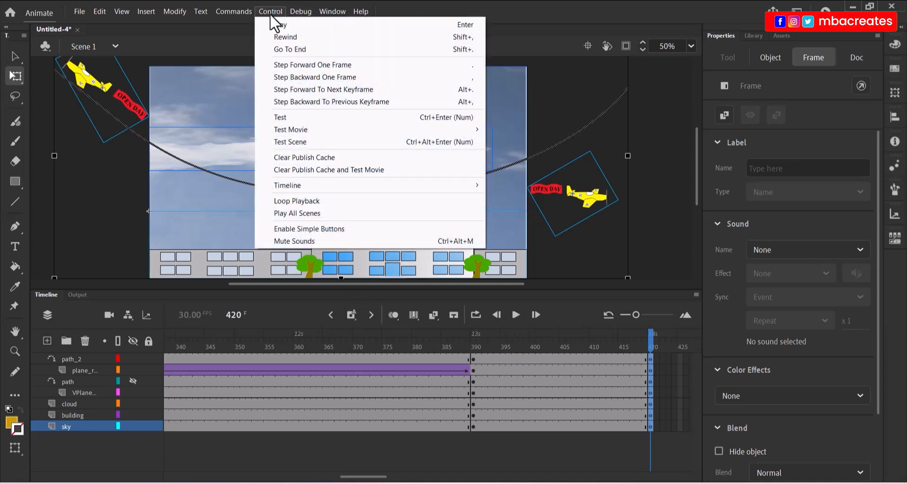
{"action": "left_click", "coordinate": [308, 119]}
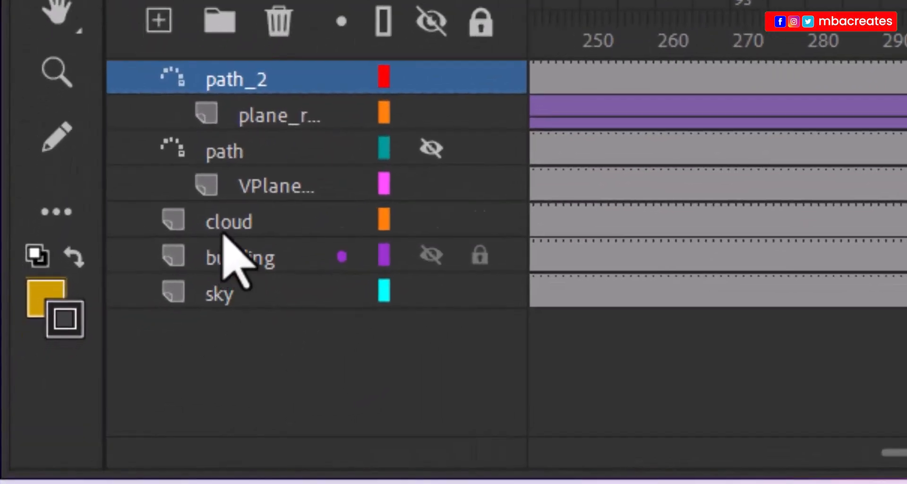
Step: Move the cloud layer above path_2 to the top of the layer stack and preview the animation
{"action": "left_click", "coordinate": [224, 228]}
{"action": "left_click_drag", "start_coordinate": [224, 228], "coordinate": [194, 55]}
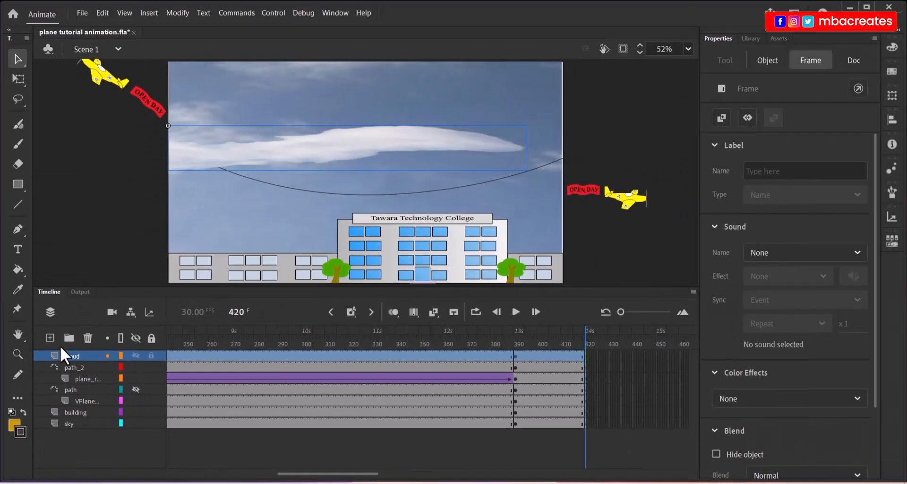
{"action": "left_click", "coordinate": [515, 313]}
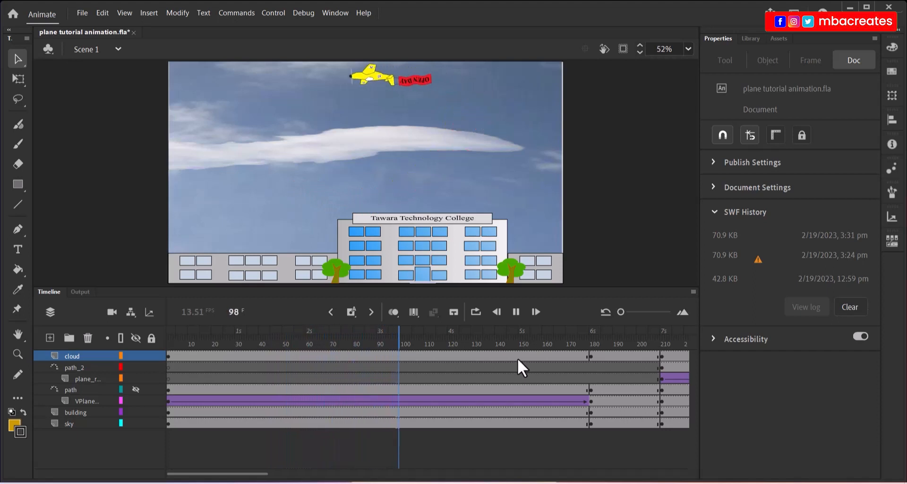
{"action": "left_click", "coordinate": [516, 312]}
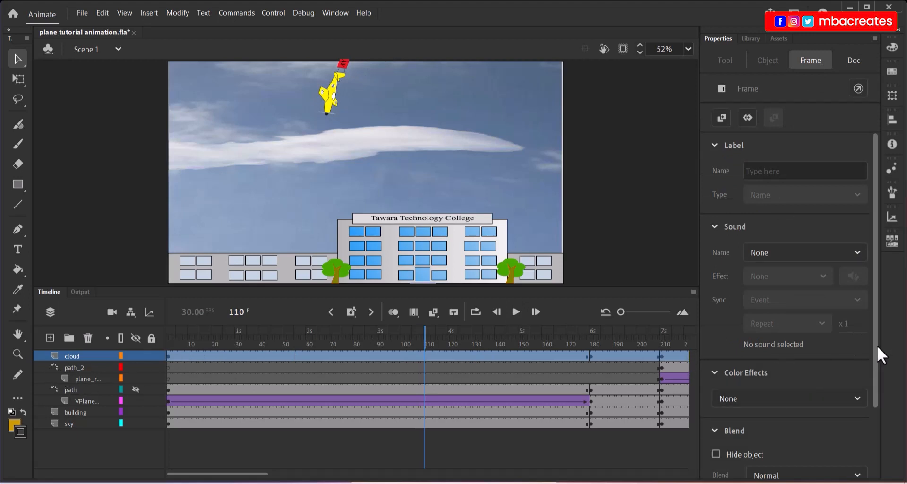
{"action": "key", "text": "ctrl+Return"}
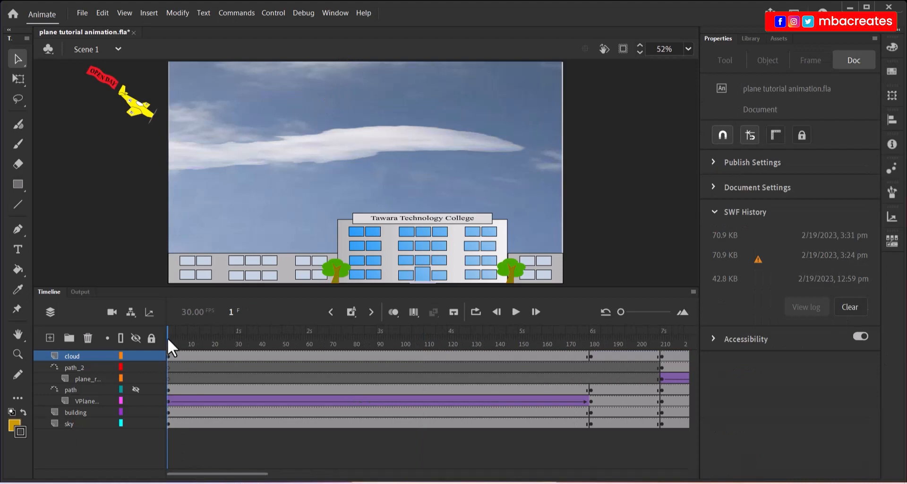
Step: Set the cloud layer's frames to an Alpha color effect of 60% and play the animation from frame 1
{"action": "left_click_drag", "start_coordinate": [169, 340], "coordinate": [165, 380]}
{"action": "left_click", "coordinate": [53, 354]}
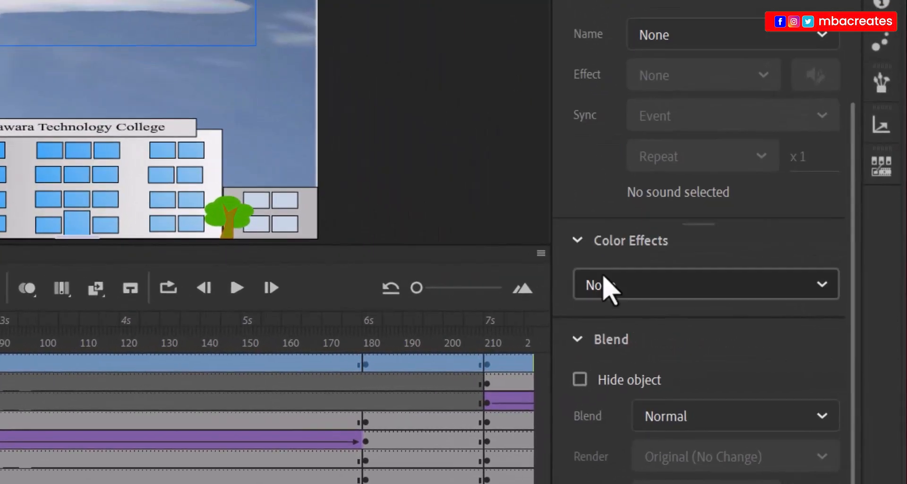
{"action": "left_click", "coordinate": [822, 285]}
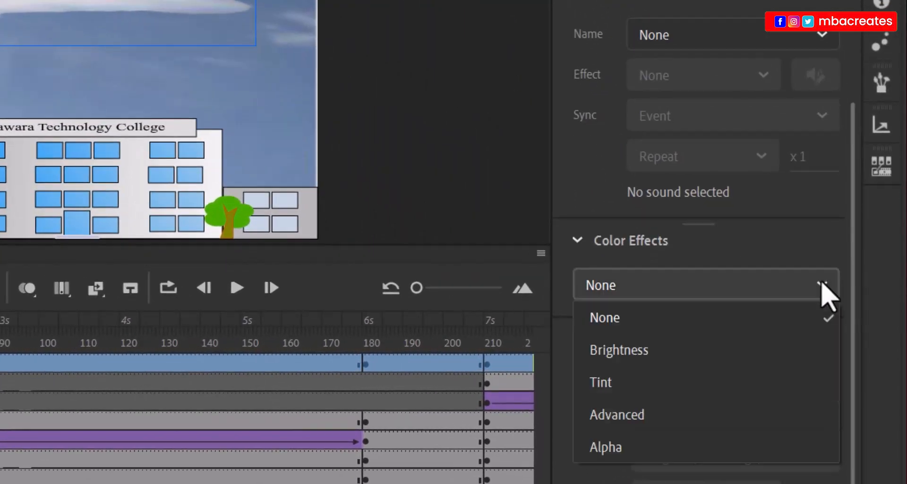
{"action": "left_click", "coordinate": [606, 449]}
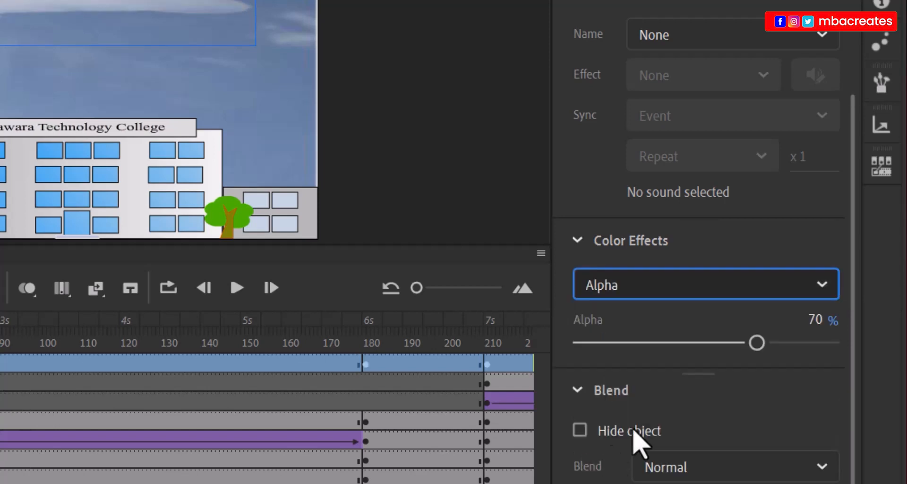
{"action": "left_click_drag", "start_coordinate": [758, 342], "coordinate": [731, 350]}
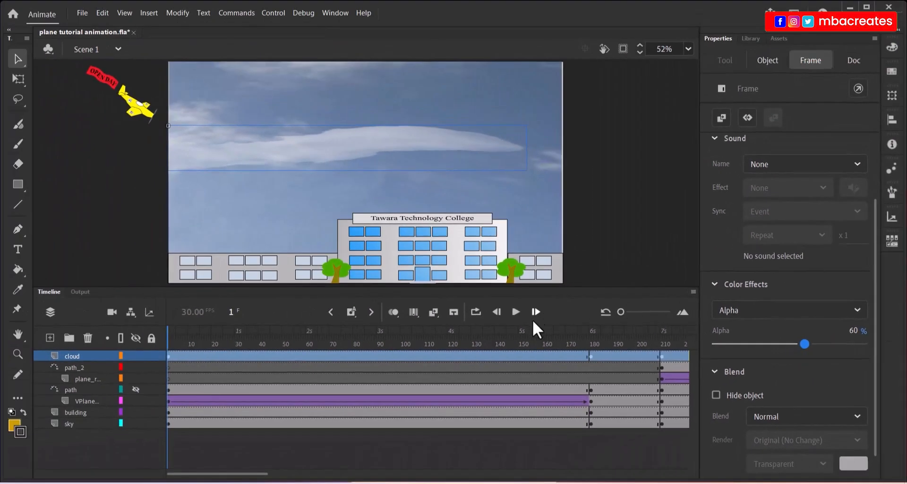
{"action": "left_click", "coordinate": [516, 312]}
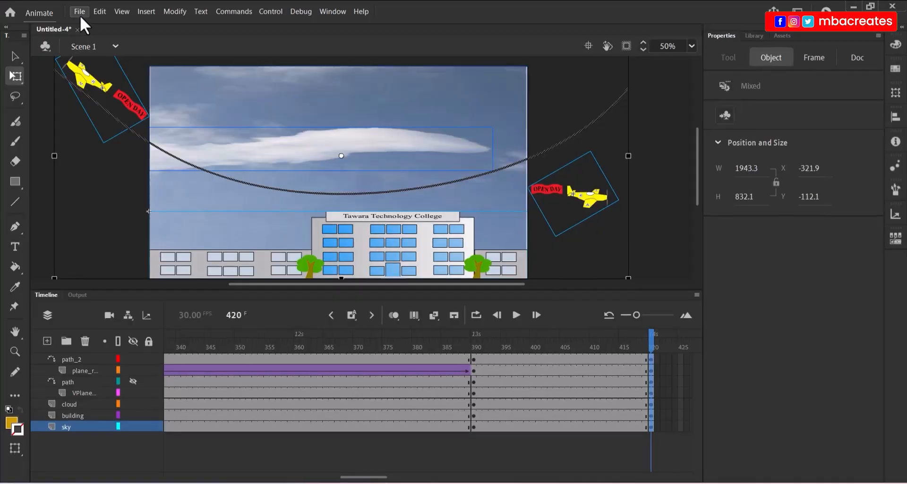
Step: Export the animation as an animated GIF with the current settings and proceed to saving the file
{"action": "left_click", "coordinate": [79, 14]}
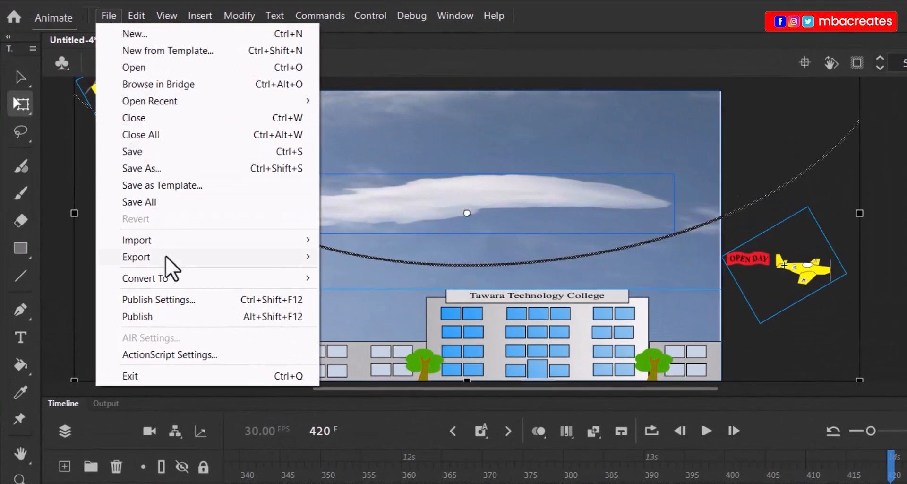
{"action": "mouse_move", "coordinate": [166, 256]}
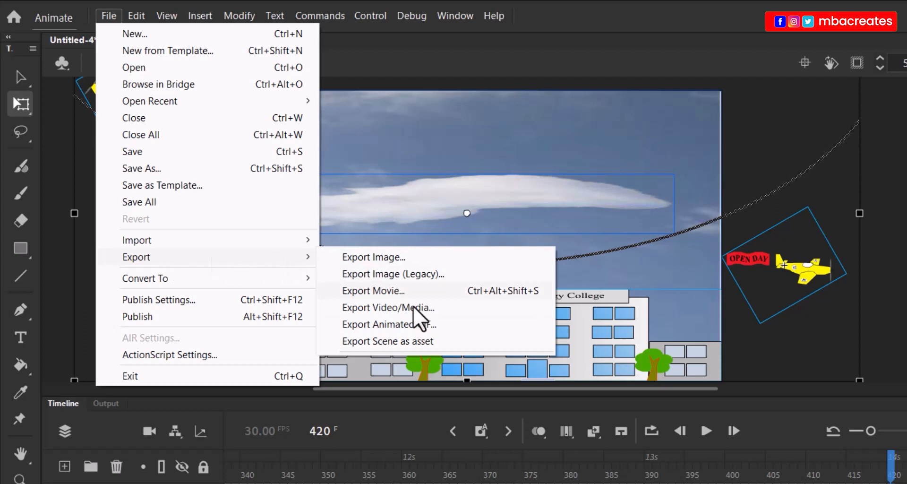
{"action": "left_click", "coordinate": [395, 329]}
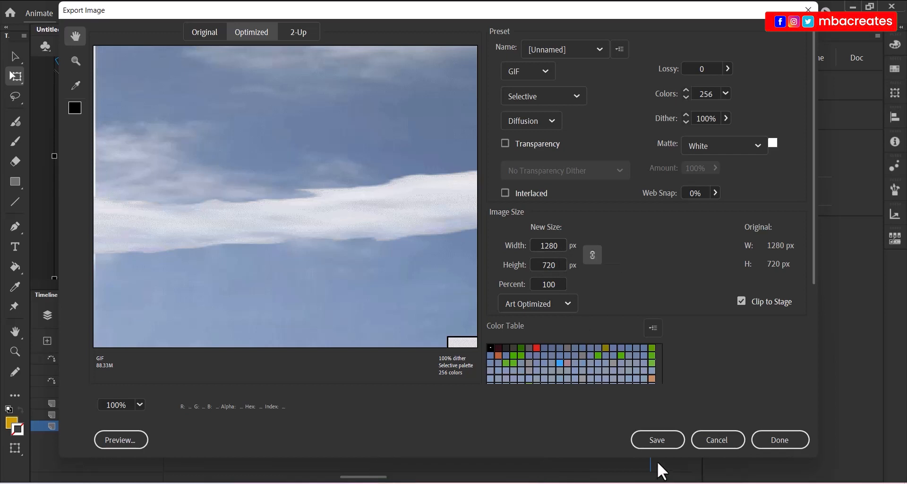
{"action": "left_click", "coordinate": [655, 443]}
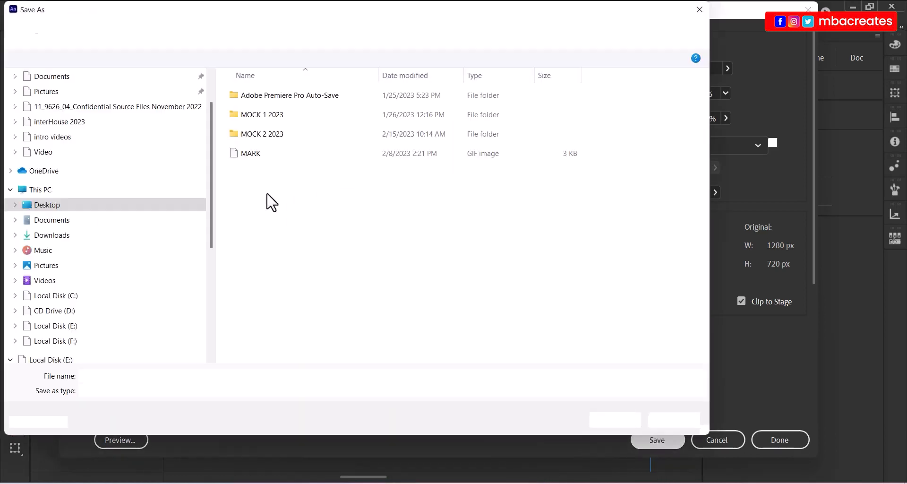
Step: Name the exported GIF file OpenDay_GH011_11124
{"action": "left_click", "coordinate": [67, 108]}
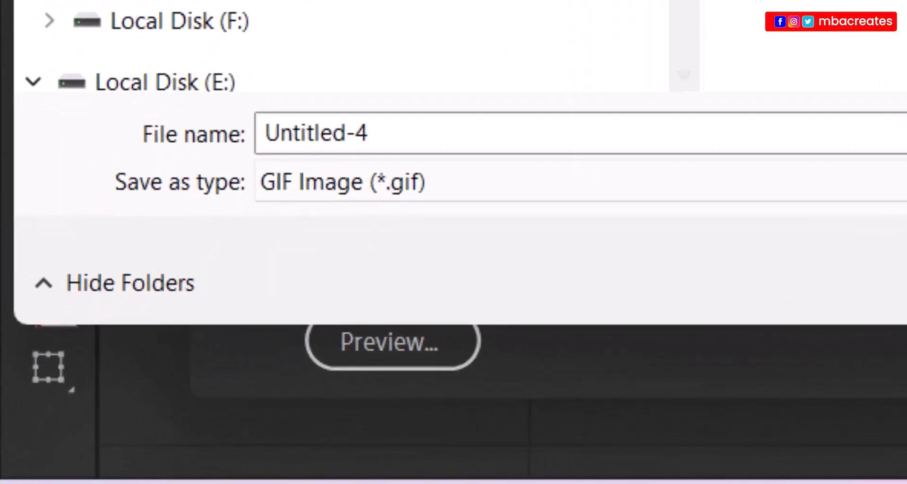
{"action": "left_click_drag", "start_coordinate": [702, 2], "coordinate": [229, 2]}
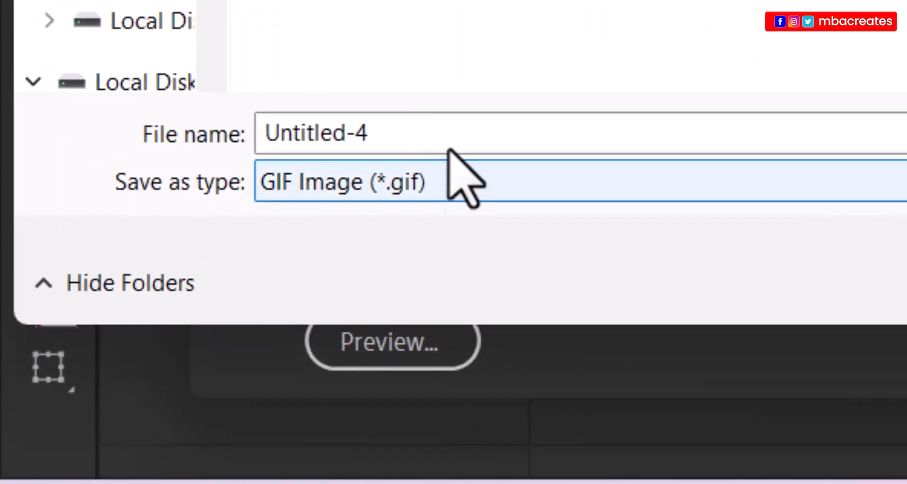
{"action": "left_click", "coordinate": [469, 123]}
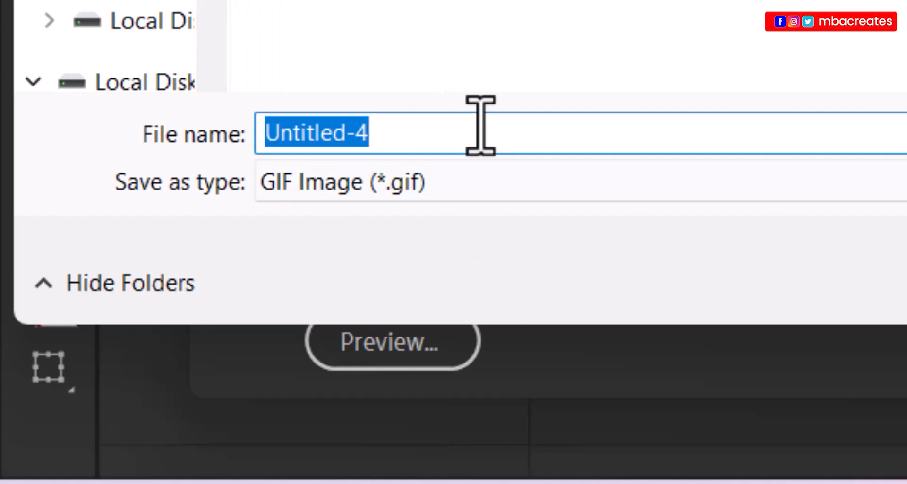
{"action": "type", "text": "Open"}
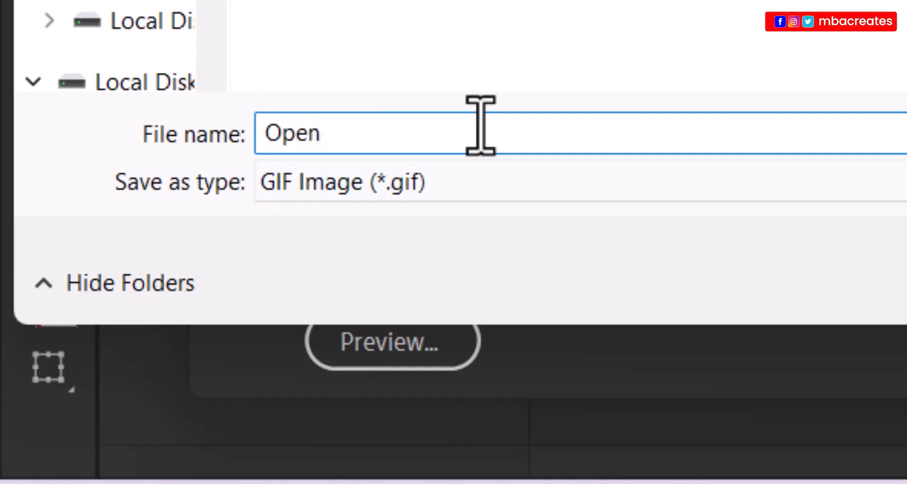
{"action": "type", "text": "Day"}
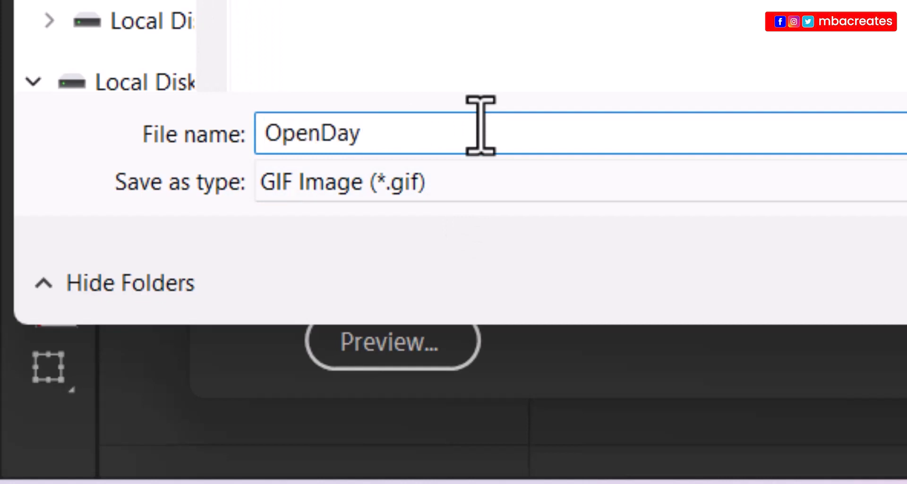
{"action": "type", "text": "_GH011"}
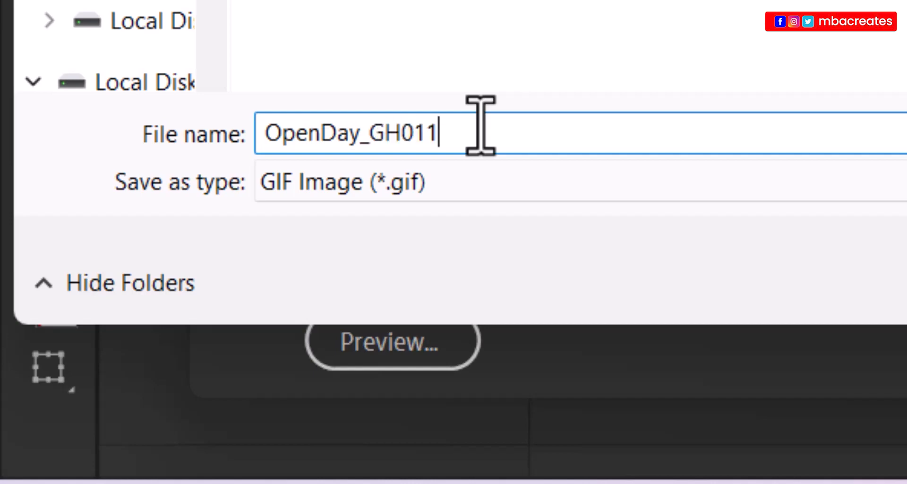
{"action": "type", "text": "_11124"}
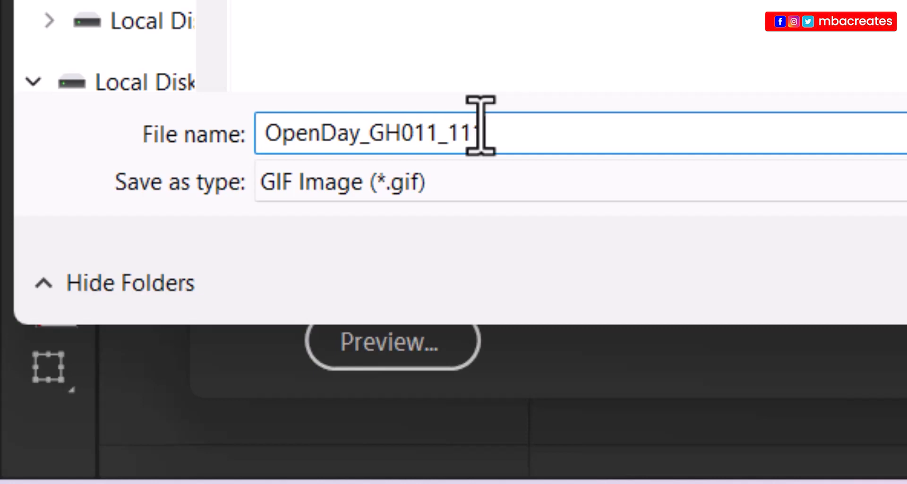